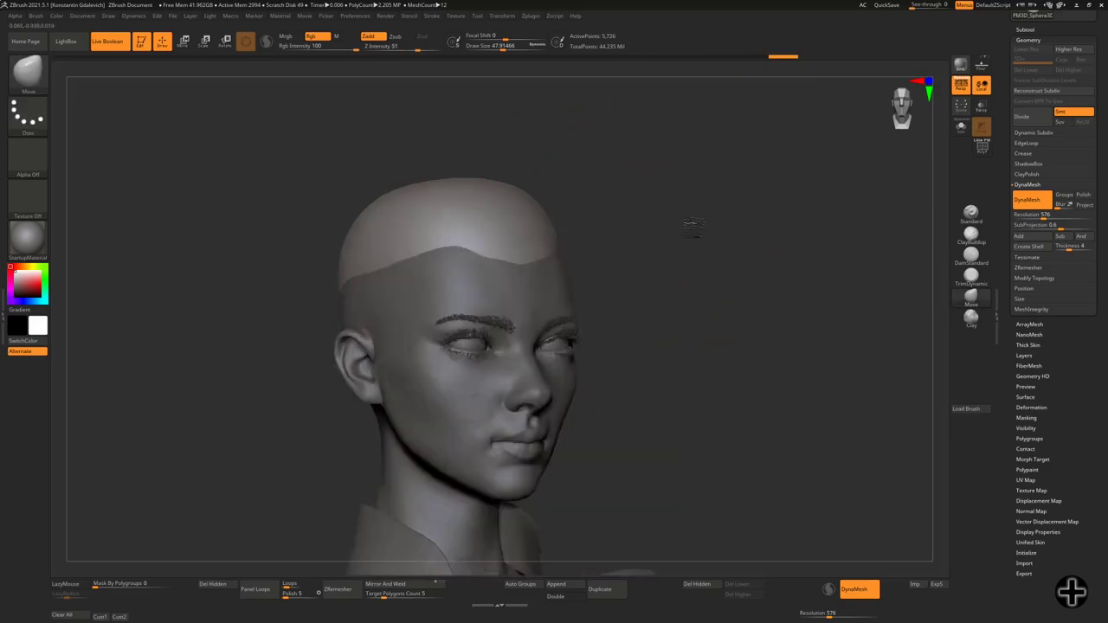
- Turn the bust to a side profile to show the hair cap and ponytail
left_click_drag(498, 321, 459, 320)
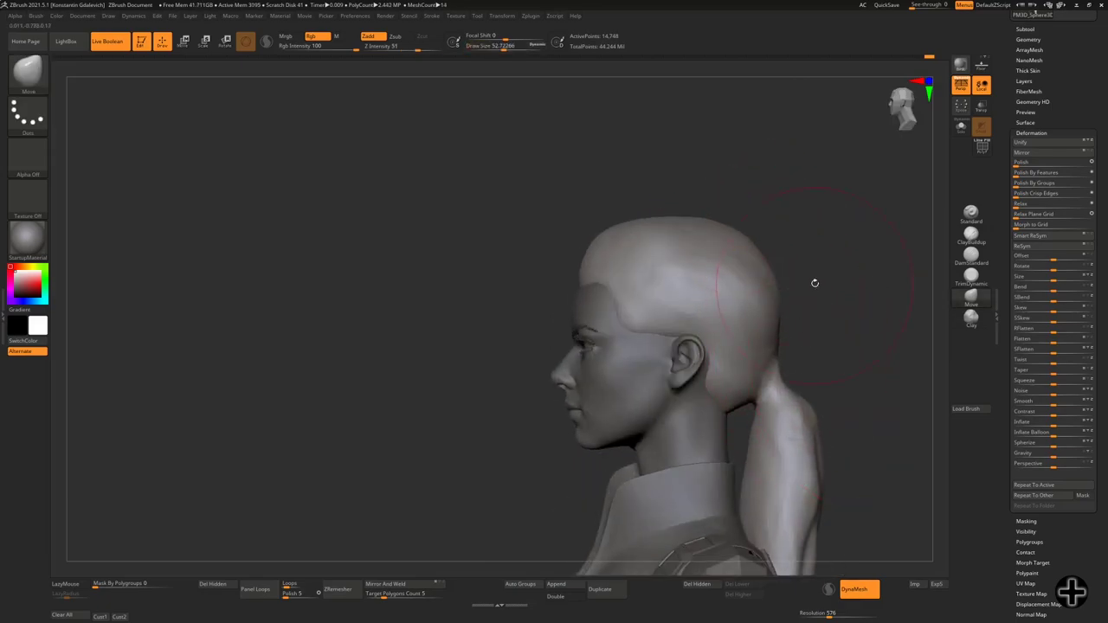
- Orbit the bust to view the ponytail from behind
left_click_drag(814, 284, 920, 297)
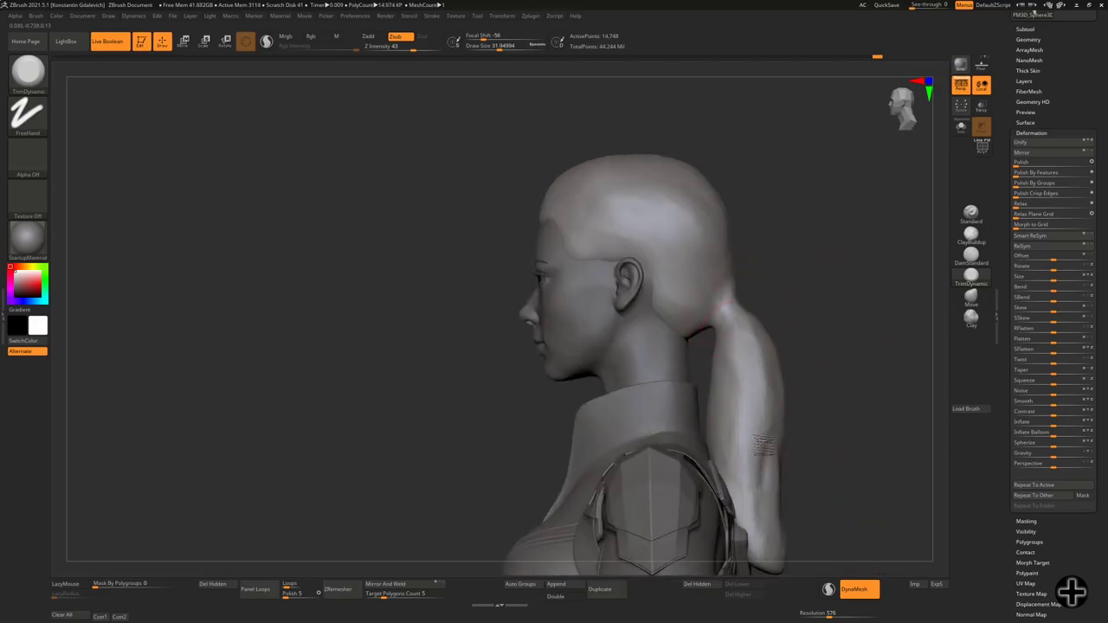
- Reshape the ponytail with the Move brush from profile and three-quarter views
left_click_drag(635, 245, 648, 202)
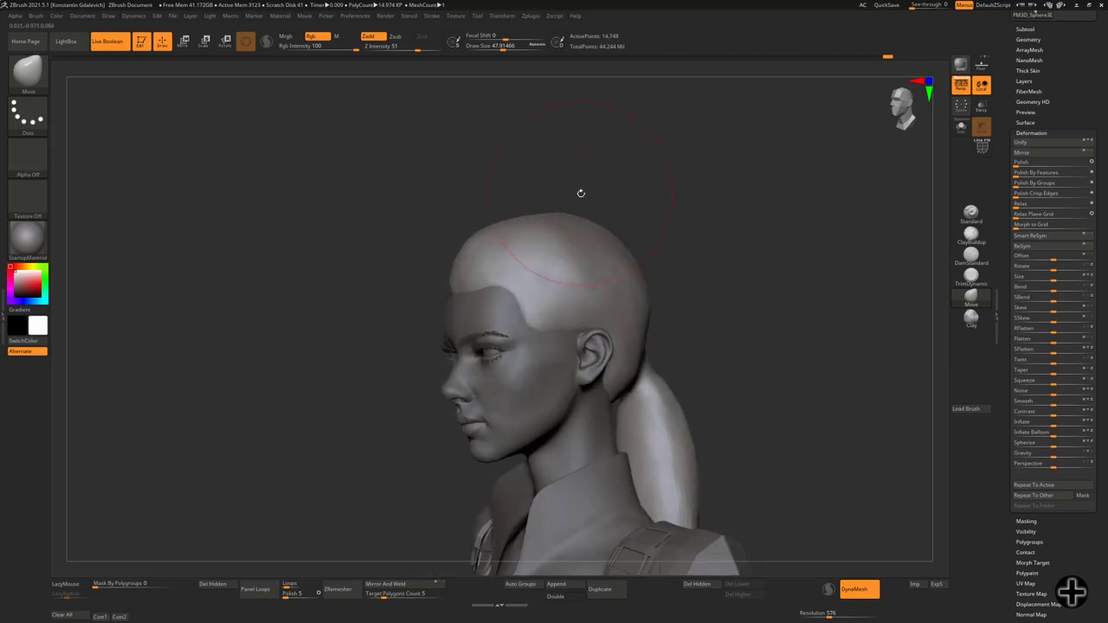
left_click_drag(648, 203, 511, 185)
left_click_drag(658, 227, 670, 154)
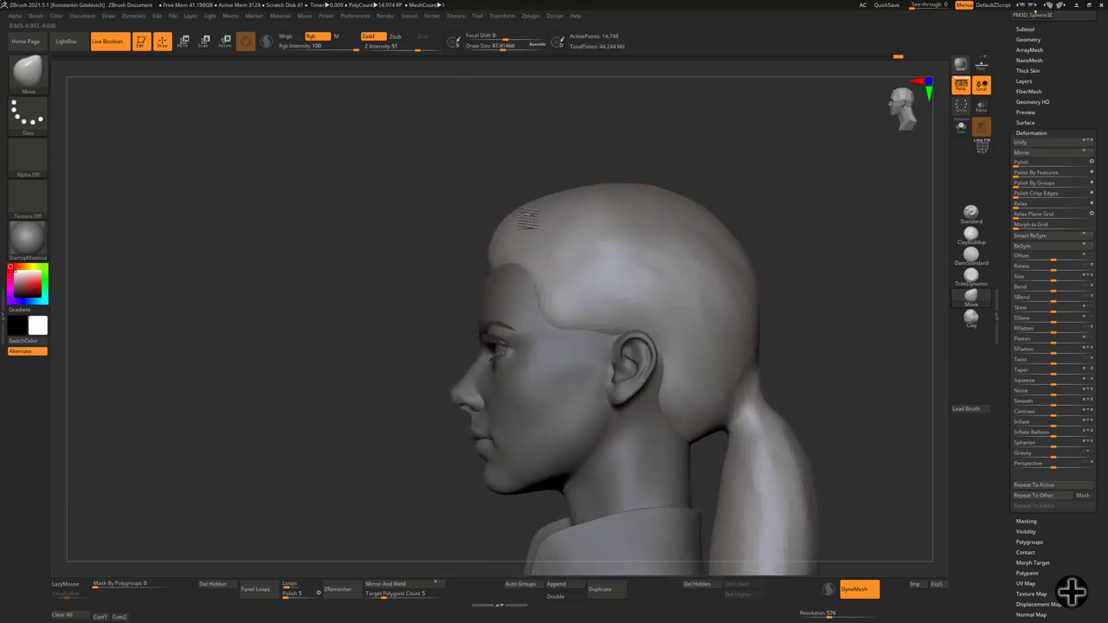
mouse_move(658, 217)
left_mouse_down()
mouse_move(707, 212)
mouse_move(647, 440)
left_mouse_up()
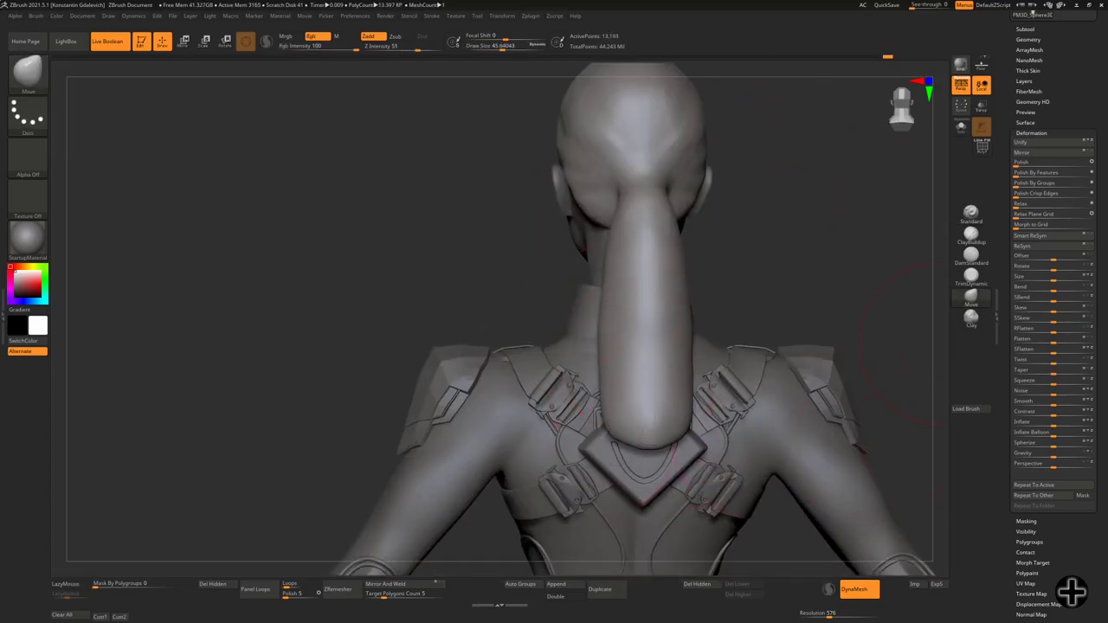
mouse_move(904, 351)
left_mouse_down("shift")
mouse_move(543, 272)
mouse_move(638, 297)
left_mouse_up("shift")
key("space")
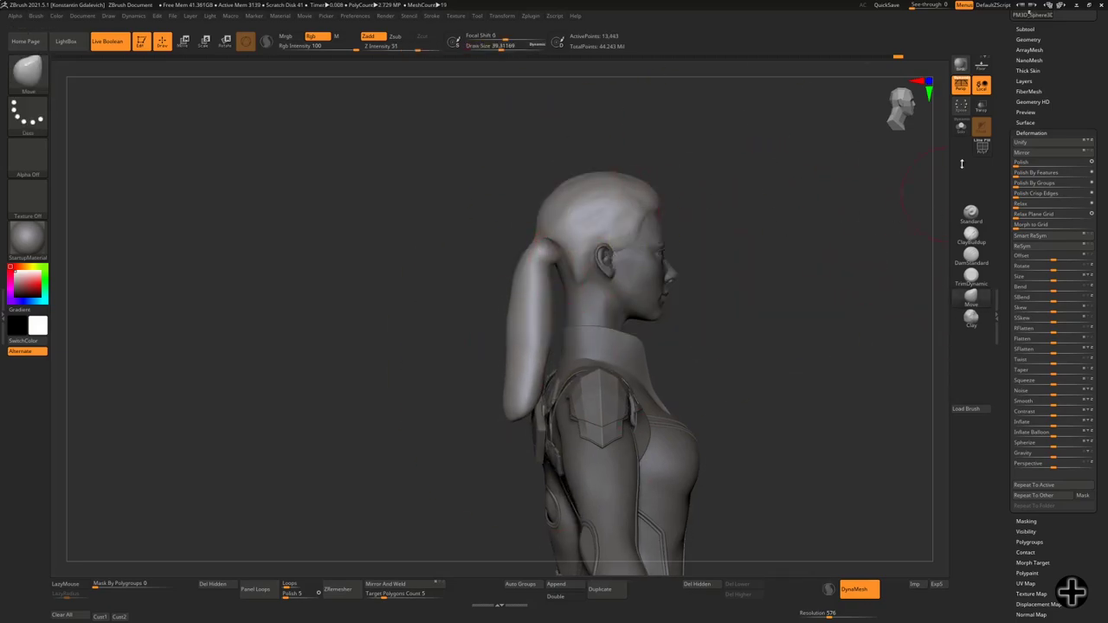
left_click_drag(930, 199, 700, 211)
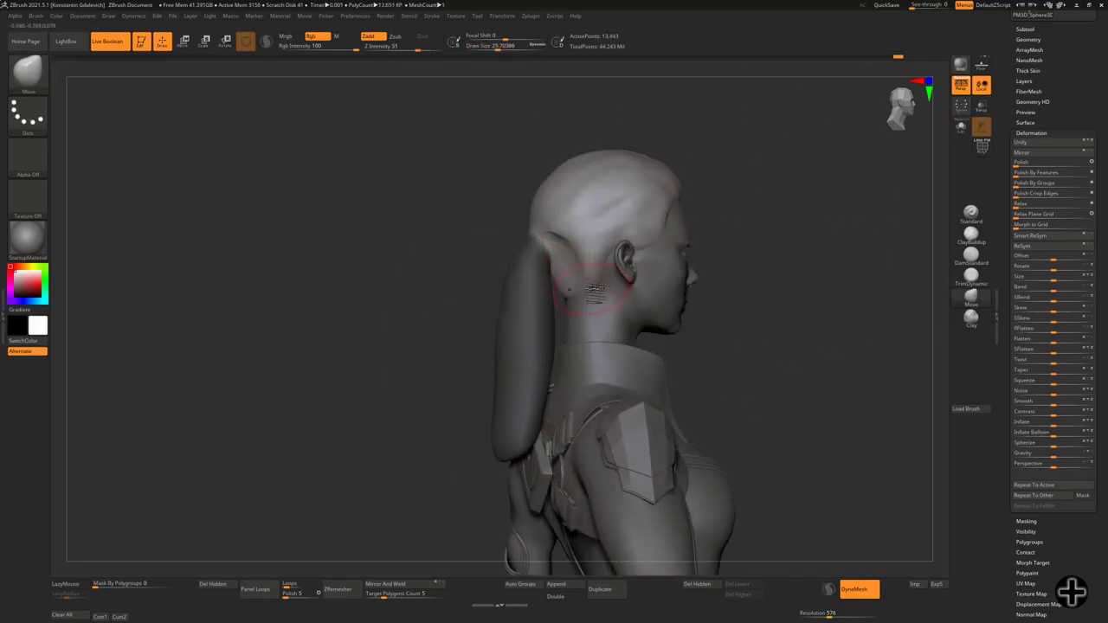
- With ClayBuildup, Shift-smooth the ponytail base where it joins the nape
key("b")
key("c")
key("b")
left_click_drag(533, 243, 517, 446, "shift")
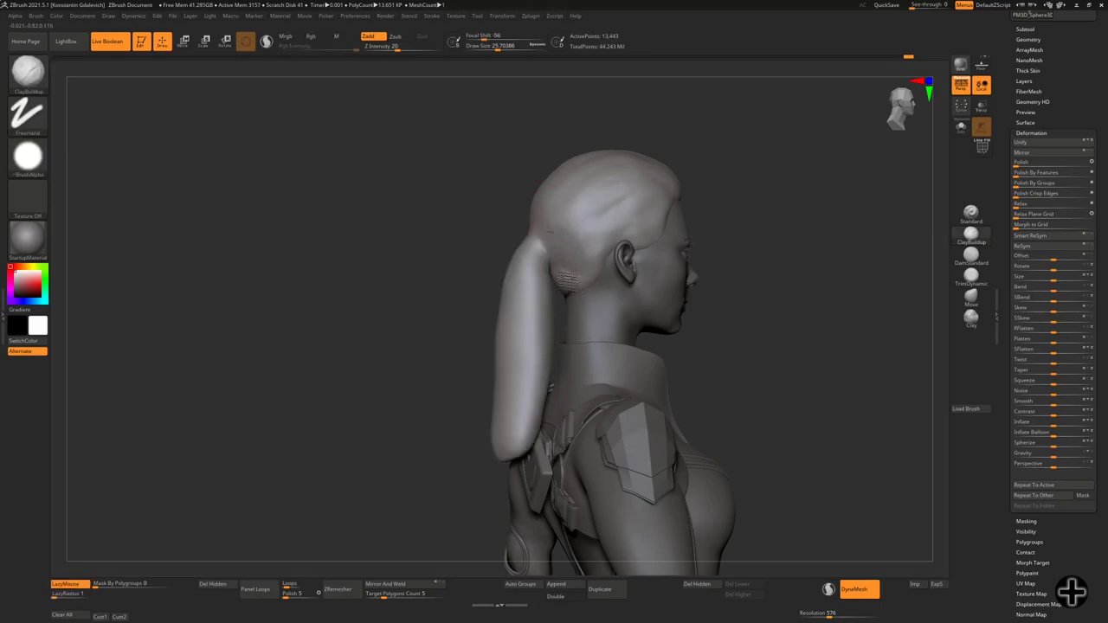
left_click_drag(511, 236, 822, 156)
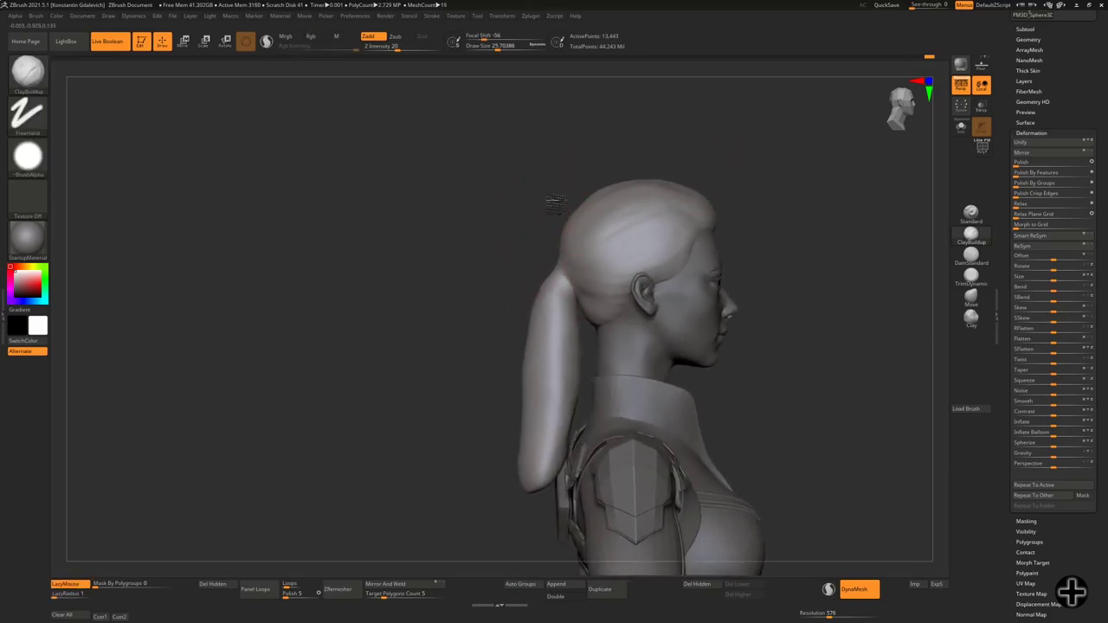
left_click_drag(568, 305, 606, 364, "shift")
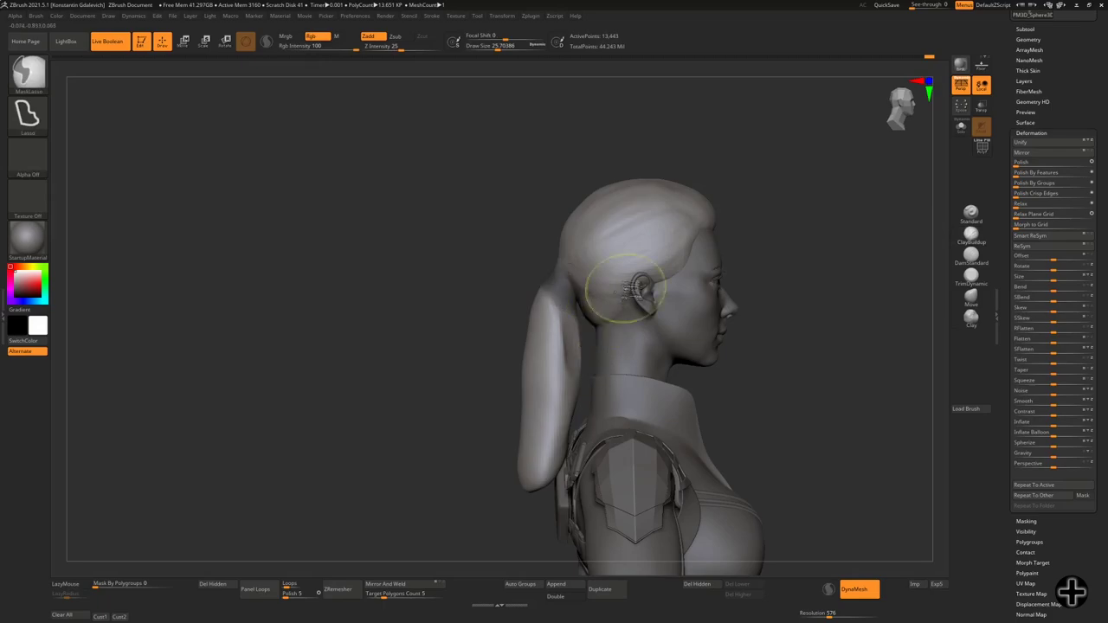
mouse_move(554, 259)
left_mouse_down("shift")
mouse_move(576, 299)
mouse_move(576, 364)
left_mouse_up("shift")
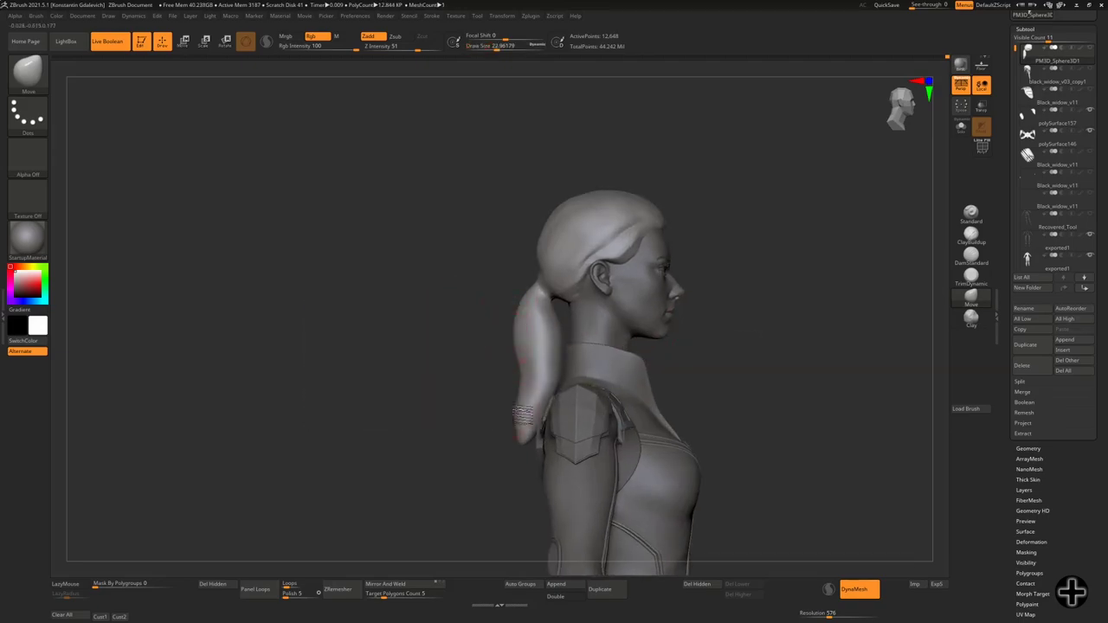
- Orbit behind the head and zoom in on the head and ponytail
left_click_drag(518, 325, 488, 334, "shift")
key("space")
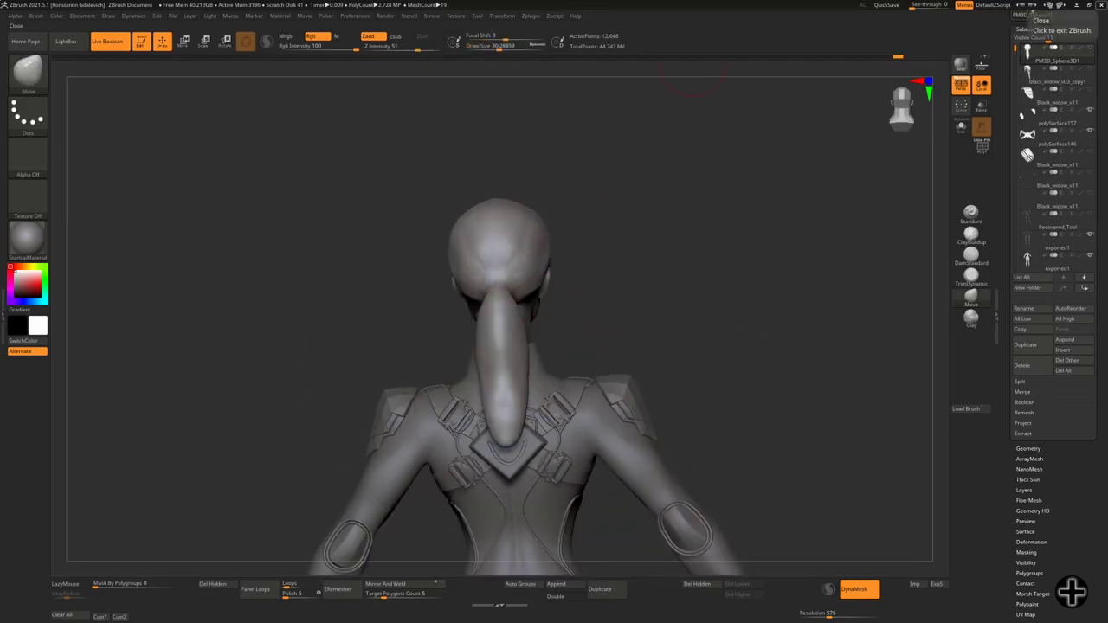
left_click_drag(580, 258, 643, 242)
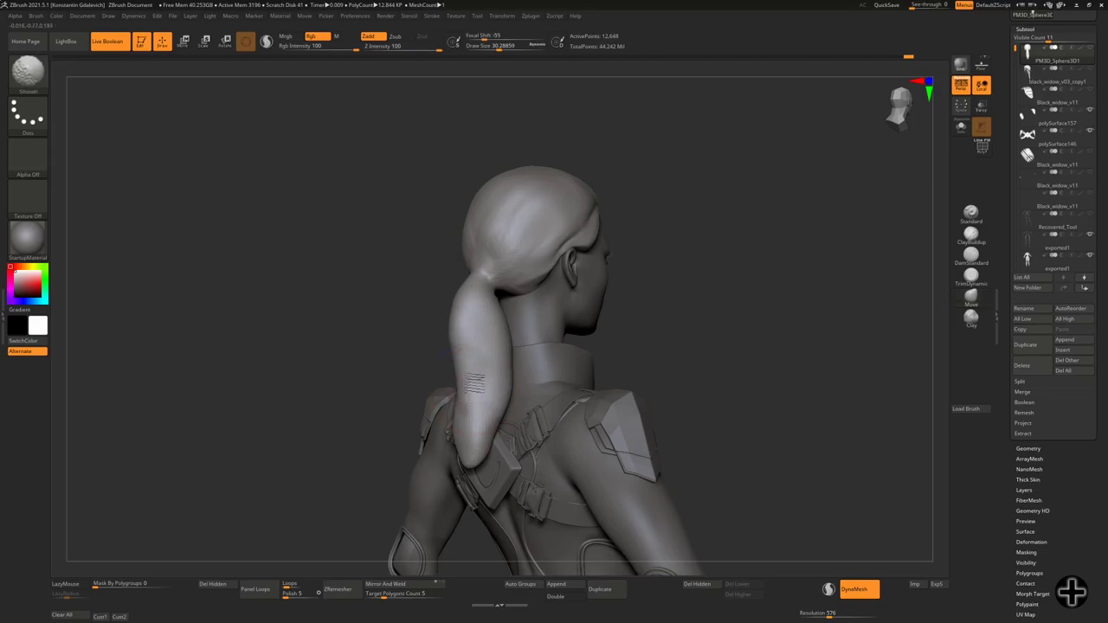
mouse_move(445, 321)
left_mouse_down()
mouse_move(498, 277)
mouse_move(611, 250)
left_mouse_up()
- Use ClayBuildup with LazyMouse to stroke strand clumps along the side hair toward the ponytail
left_click(971, 234)
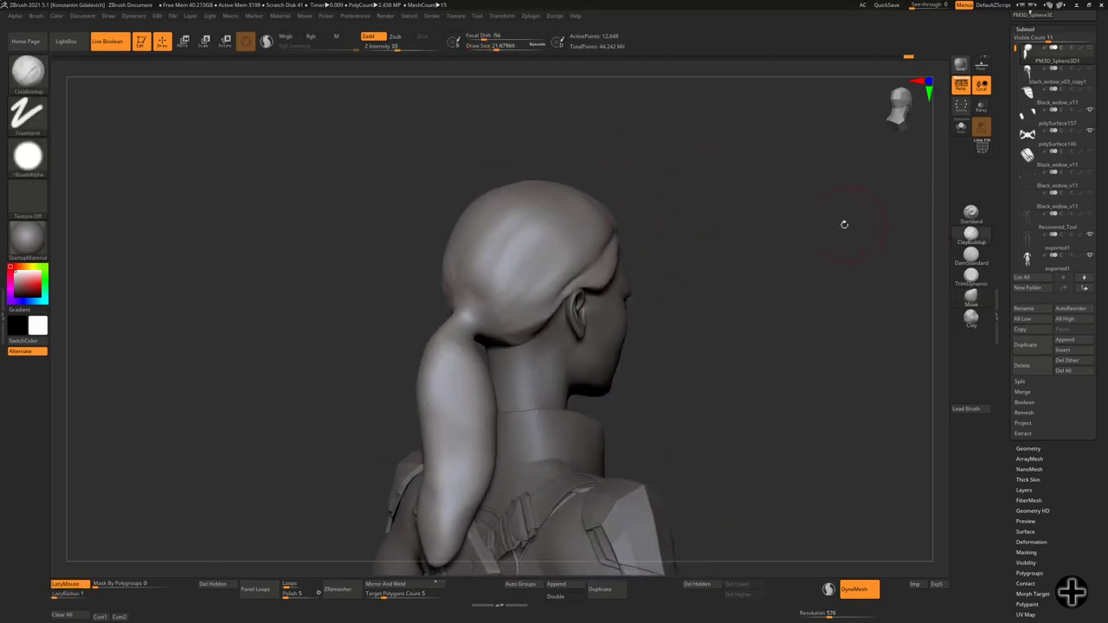
left_click_drag(780, 260, 484, 339)
right_click_drag(486, 340, 516, 349)
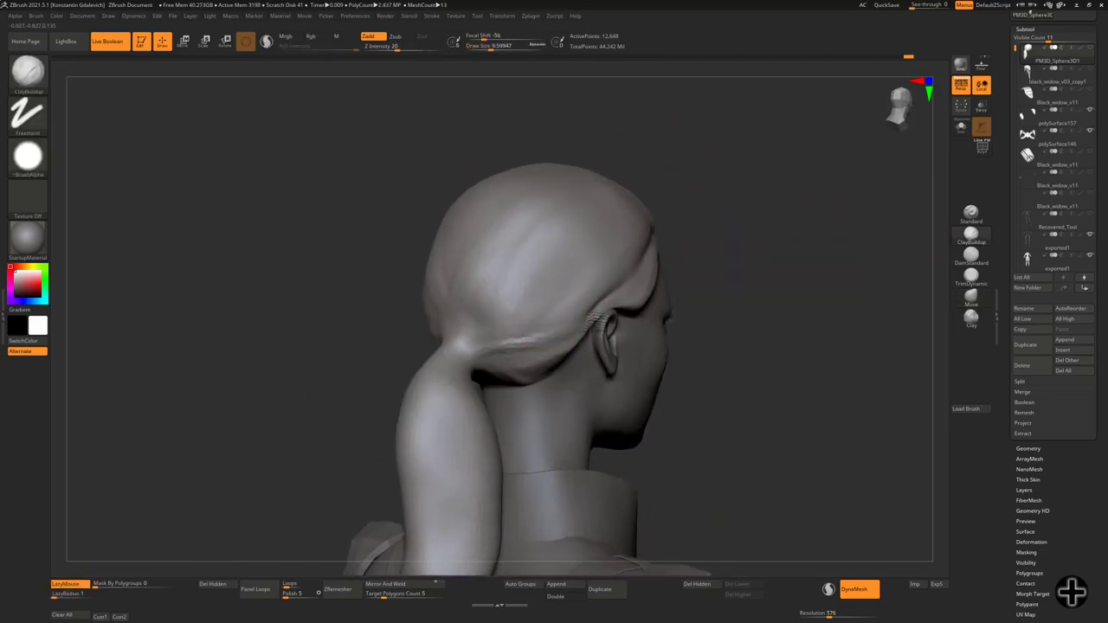
right_click_drag(624, 259, 540, 331)
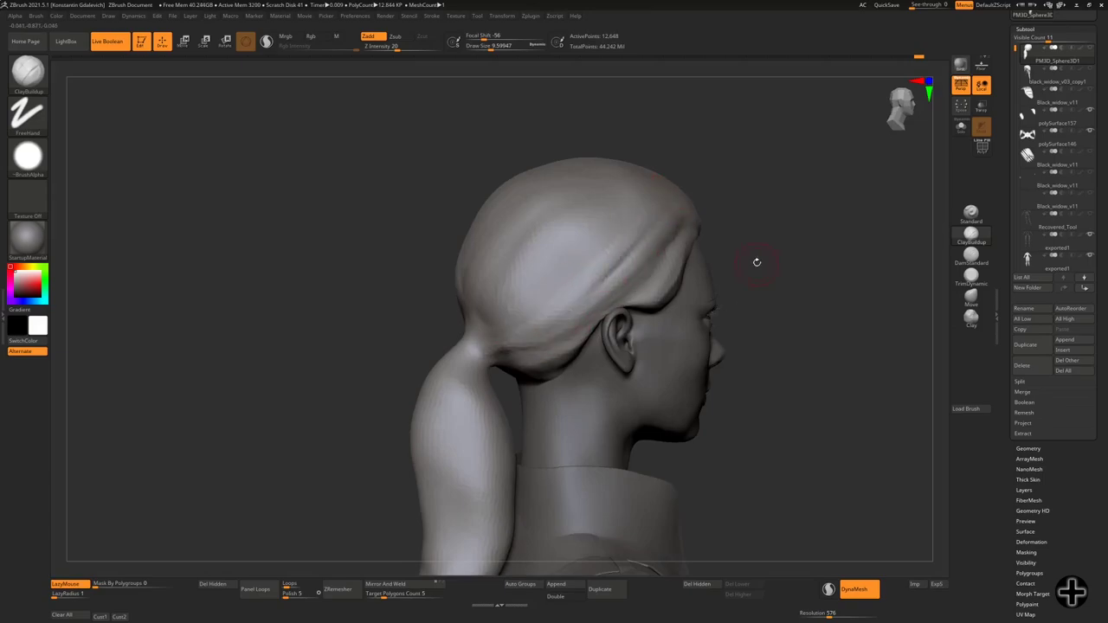
right_click_drag(754, 260, 578, 347)
right_click_drag(632, 297, 700, 295)
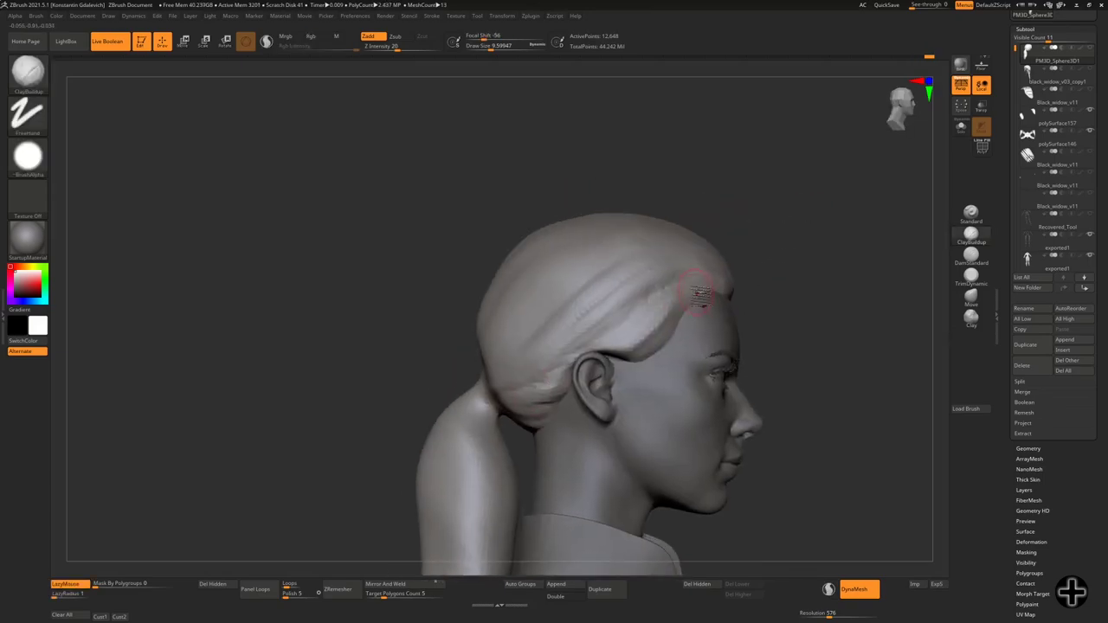
right_click_drag(647, 344, 618, 247)
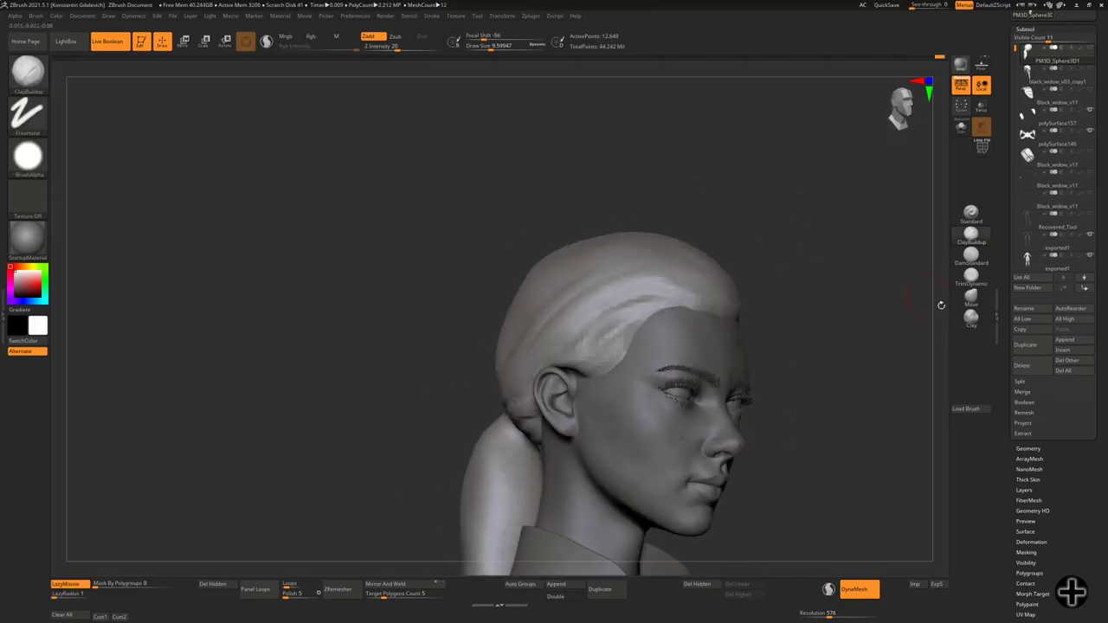
- Adjust the side hair with Move, then return to ClayBuildup in left profile
key("b")
key("m")
key("v")
right_click_drag(532, 285, 636, 324)
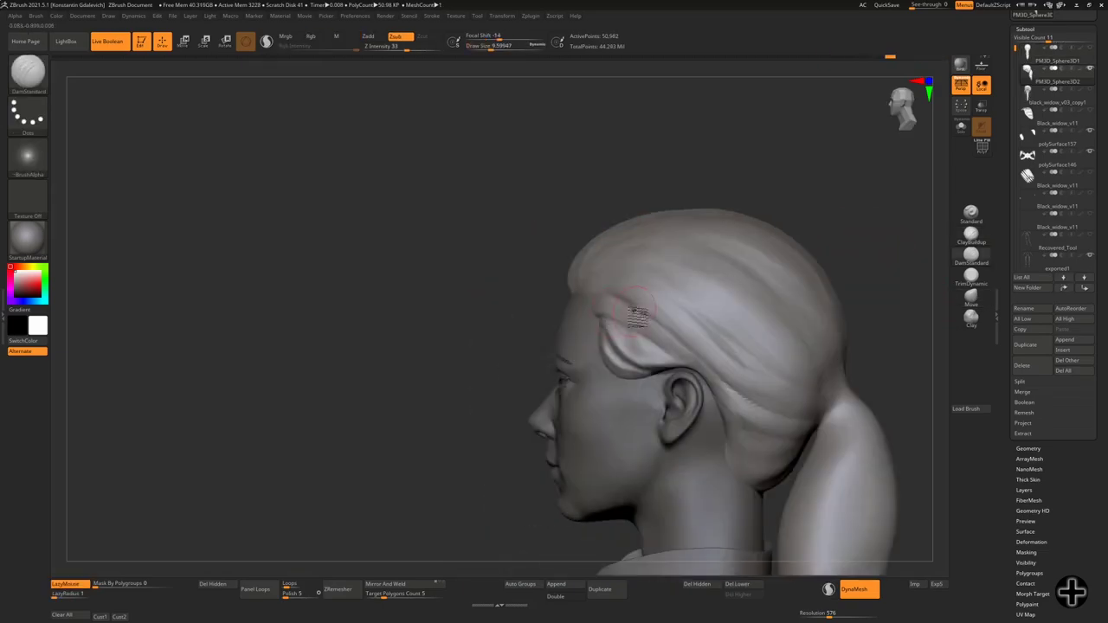
key("b")
key("c")
key("b")
right_click_drag(731, 396, 698, 354)
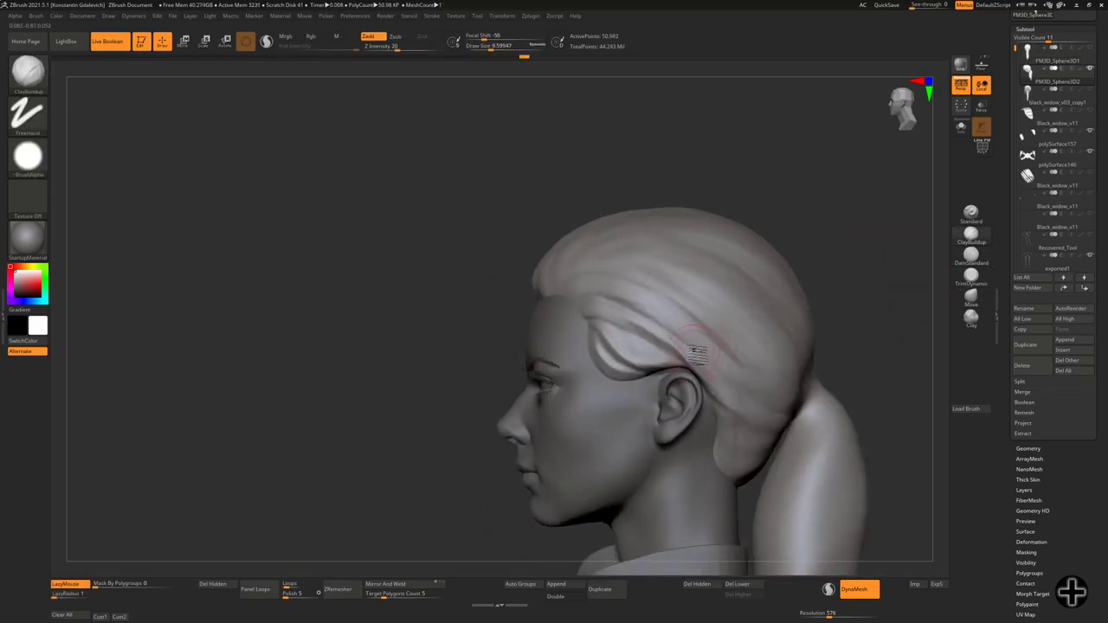
- Carve strand grooves with DamStandard, briefly switching back to ClayBuildup
left_click(970, 256)
mouse_move(857, 260)
right_mouse_down()
mouse_move(841, 227)
mouse_move(577, 329)
mouse_move(776, 427)
mouse_move(745, 429)
mouse_move(658, 477)
right_mouse_up()
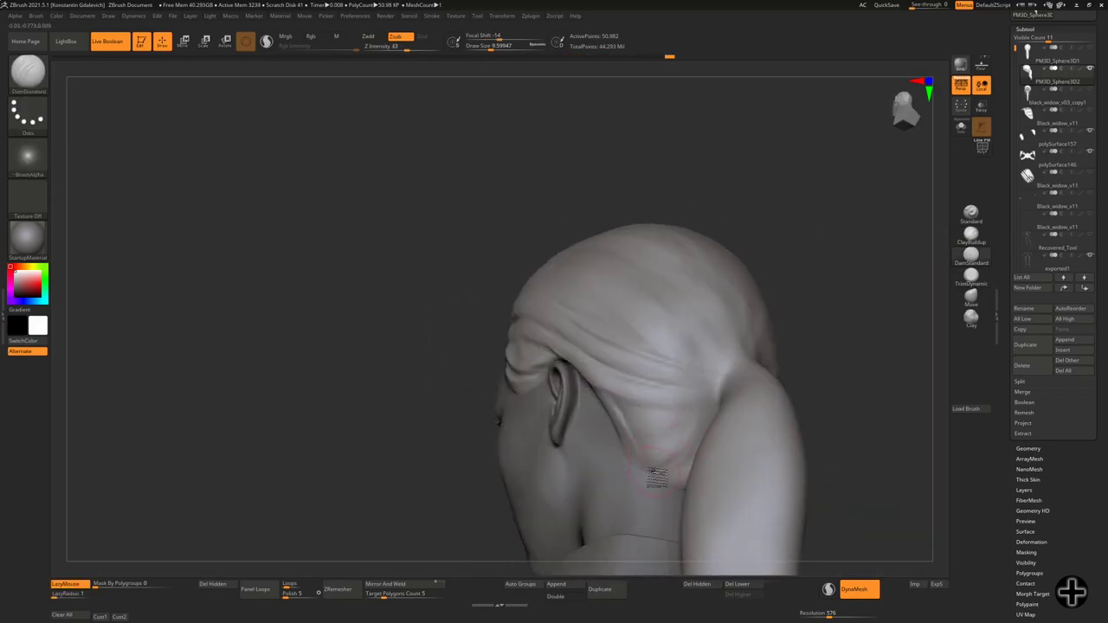
right_click_drag(776, 239, 853, 273)
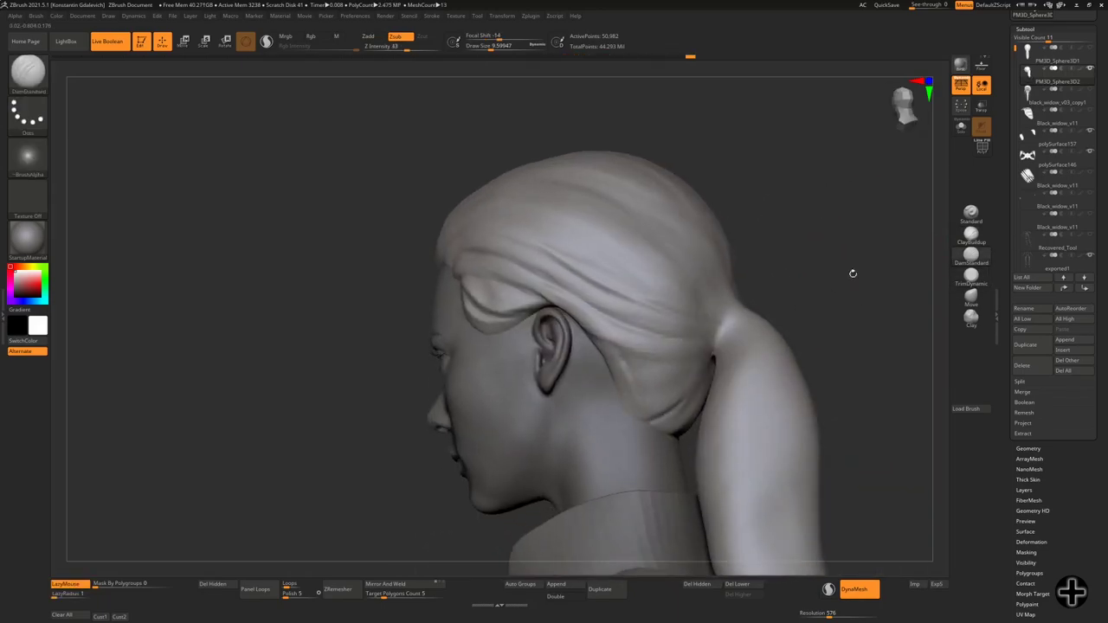
left_click(968, 237)
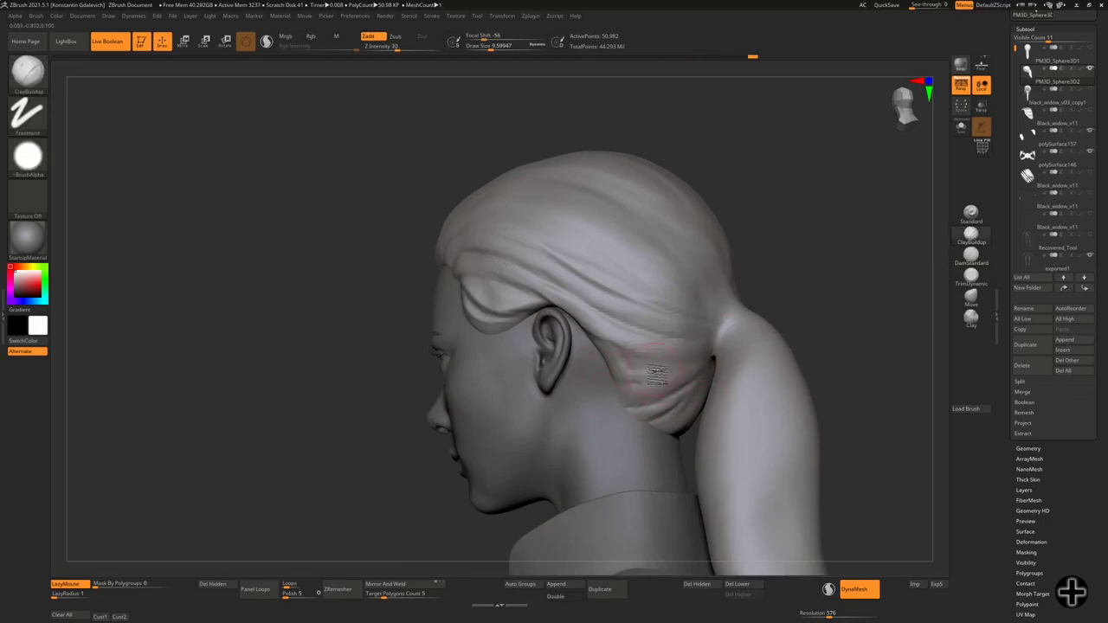
left_click(970, 255)
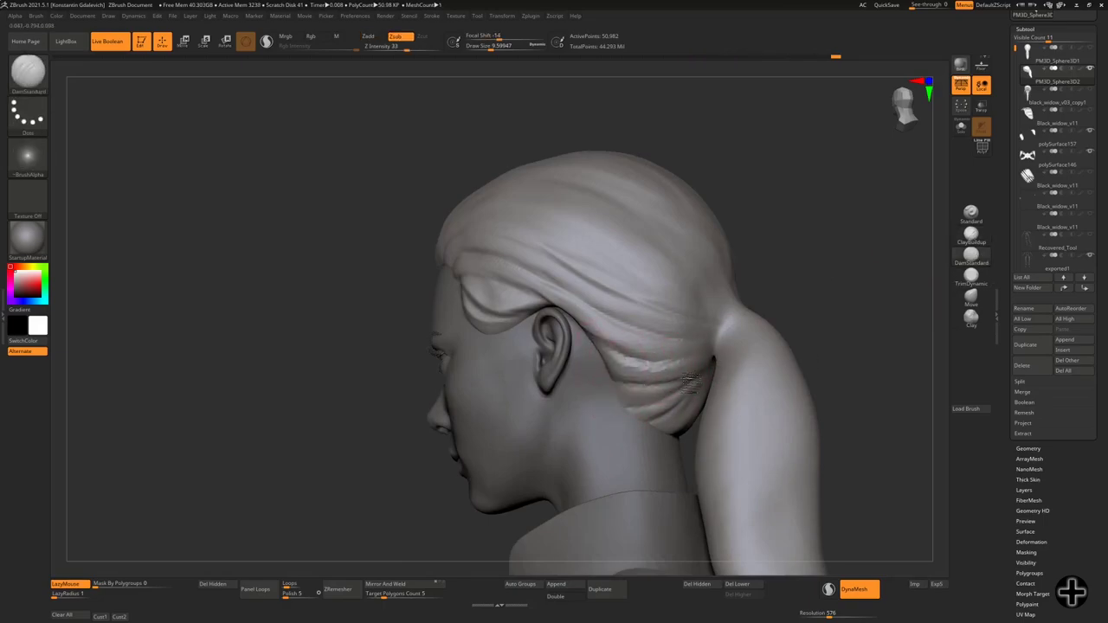
right_click_drag(613, 408, 836, 290, "shift")
- Try pulling the ponytail outward with Move, then undo it
key("b")
key("m")
key("v")
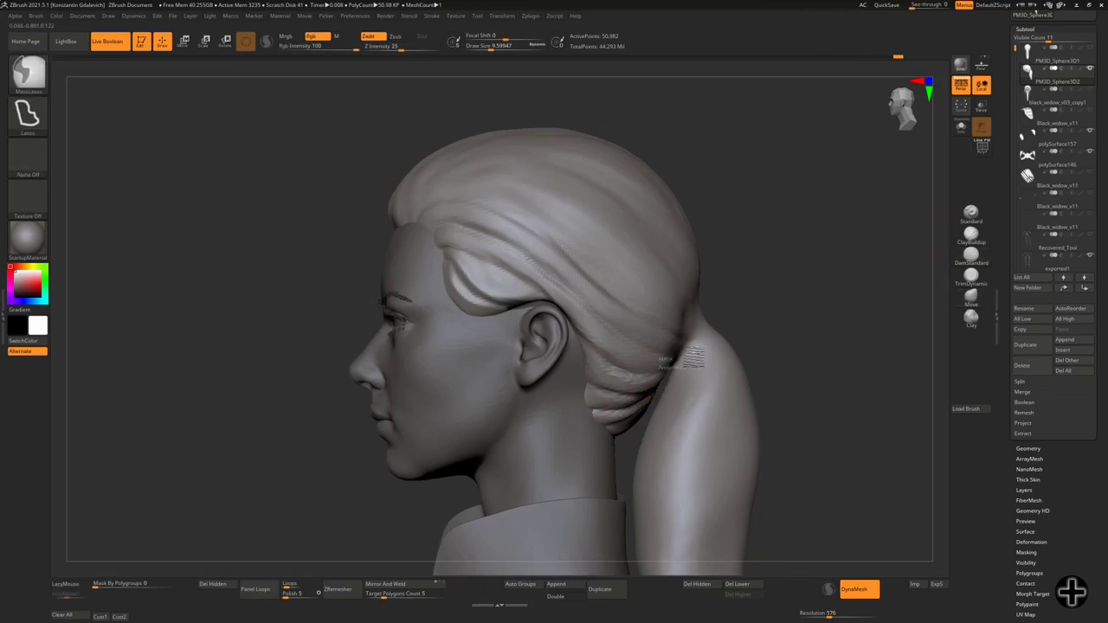
key("space")
right_click_drag(804, 354, 684, 446)
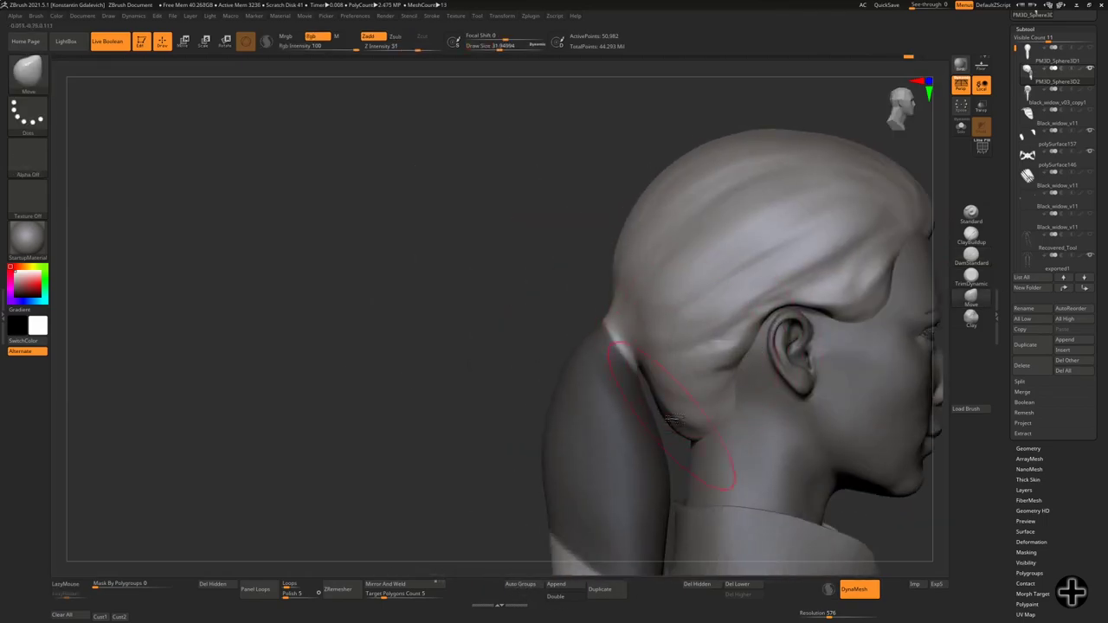
left_click_drag(684, 446, 381, 297)
key("ctrl+z")
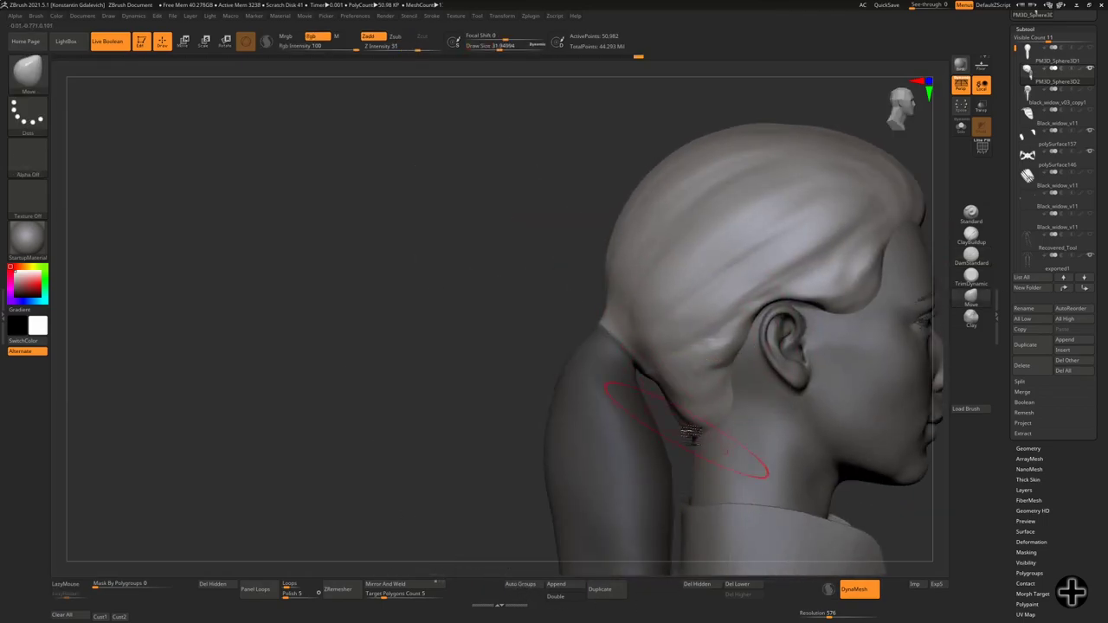
- Carve more DamStandard grooves across the crown from three-quarter views
key("space")
key("b")
key("d")
key("s")
mouse_move(470, 428)
right_mouse_down("shift")
mouse_move(809, 289)
mouse_move(841, 220)
mouse_move(849, 248)
mouse_move(576, 368)
right_mouse_up("shift")
mouse_move(797, 296)
right_mouse_down()
mouse_move(557, 373)
mouse_move(629, 331)
mouse_move(693, 332)
mouse_move(638, 321)
right_mouse_up()
mouse_move(799, 371)
right_mouse_down()
mouse_move(730, 377)
mouse_move(742, 317)
mouse_move(558, 291)
right_mouse_up()
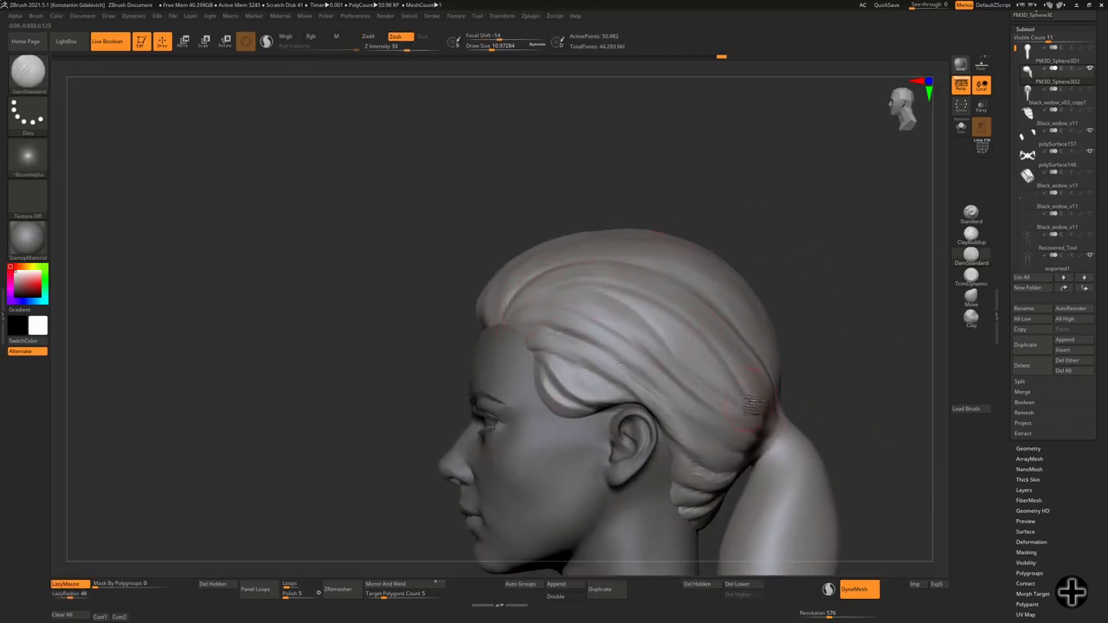
- Solo the hair subtool and orbit around it to inspect the ponytail
left_click(662, 329, "ctrl+shift")
right_click_drag(662, 329, 713, 223)
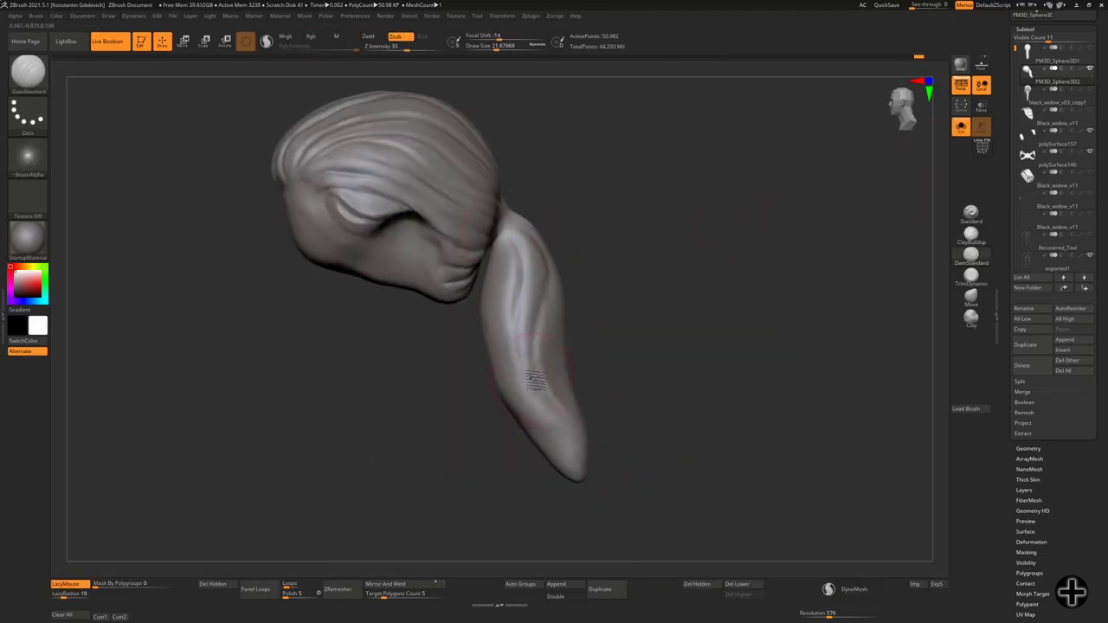
mouse_move(536, 381)
right_mouse_down()
mouse_move(718, 346)
mouse_move(737, 332)
right_mouse_up()
right_click_drag(584, 453, 573, 283)
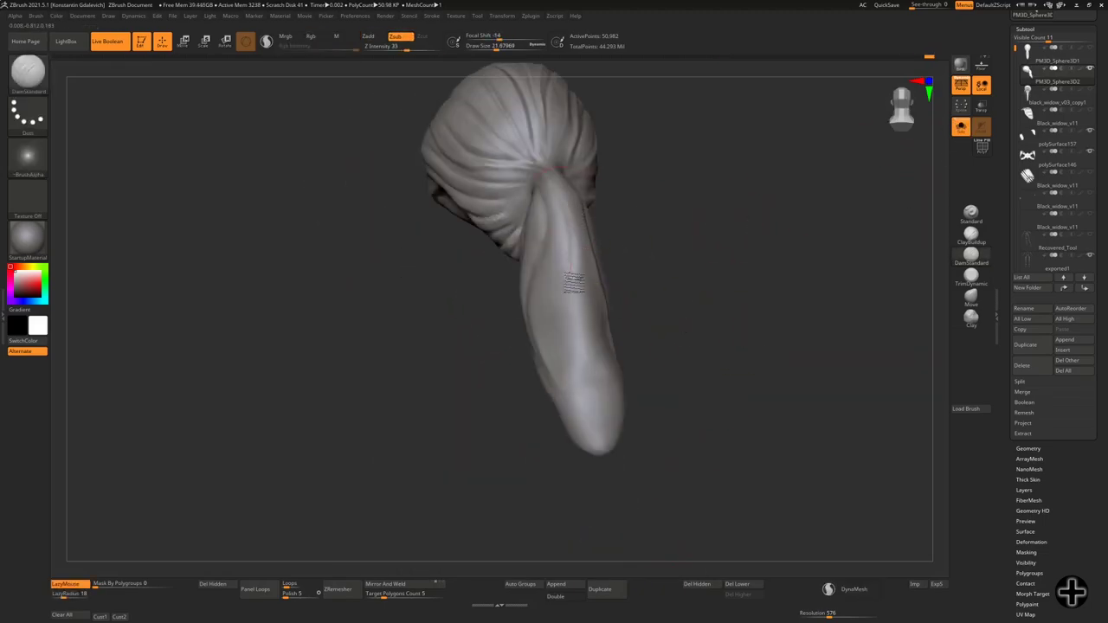
right_click_drag(585, 368, 563, 312)
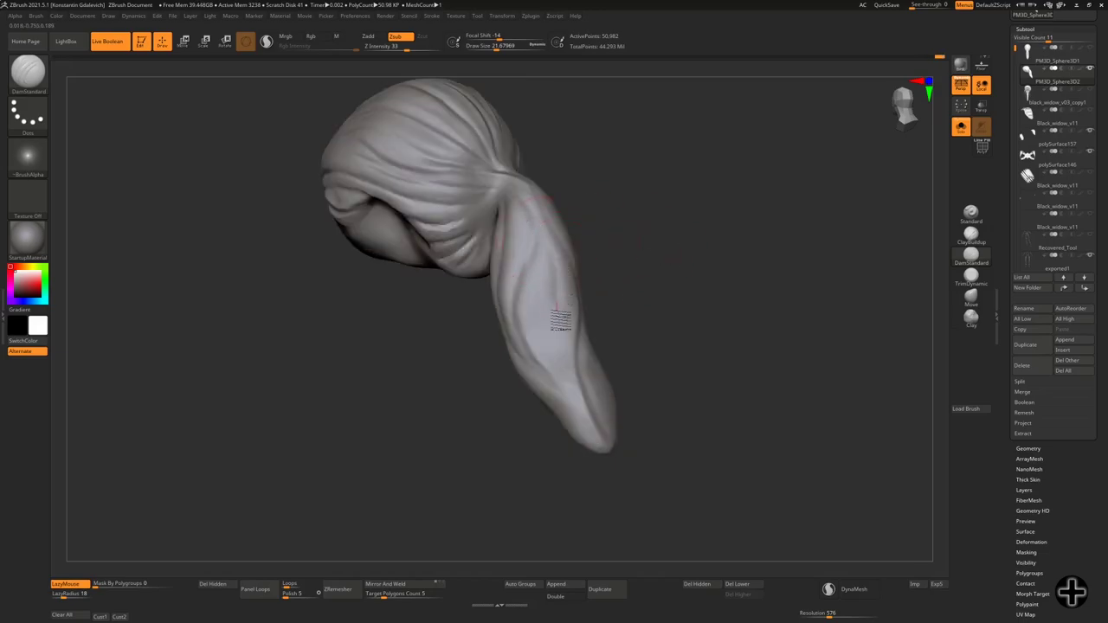
right_click_drag(571, 394, 566, 359)
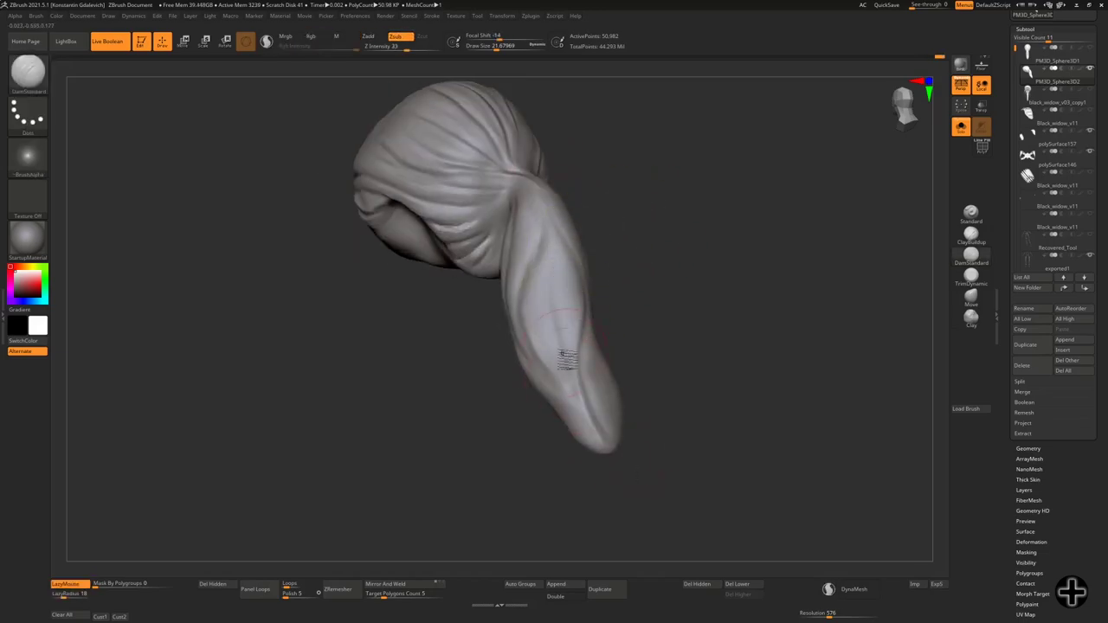
right_click_drag(622, 183, 683, 198)
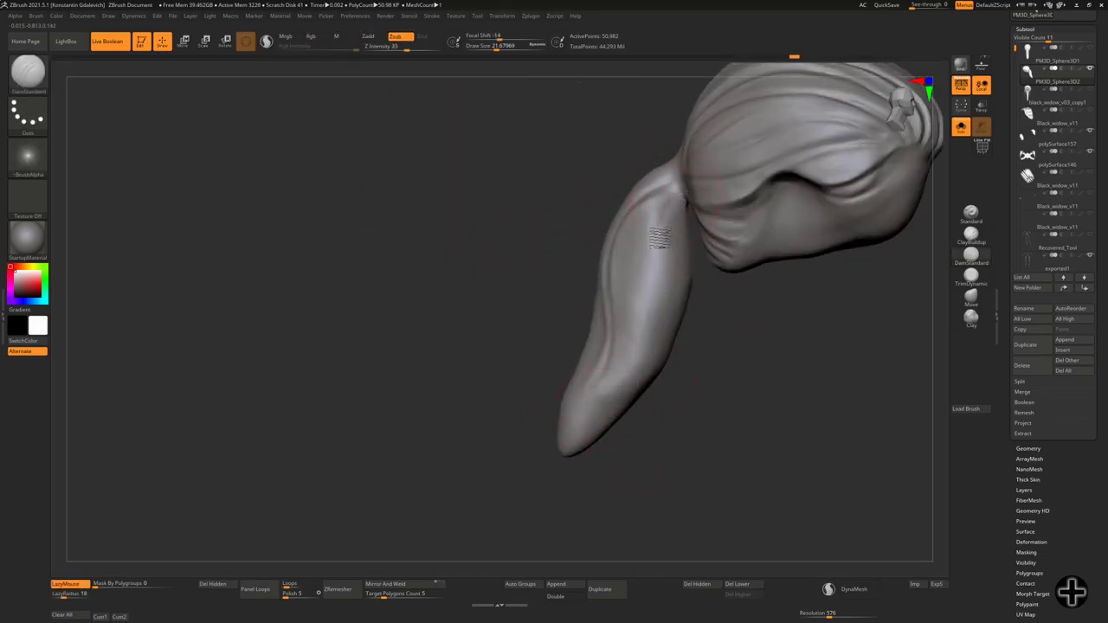
mouse_move(630, 392)
right_mouse_down()
mouse_move(747, 351)
mouse_move(695, 413)
mouse_move(779, 294)
right_mouse_up()
- Reshape the ponytail with Move, toggling Solo to check it against the body
key("b")
key("m")
key("v")
left_click(961, 127)
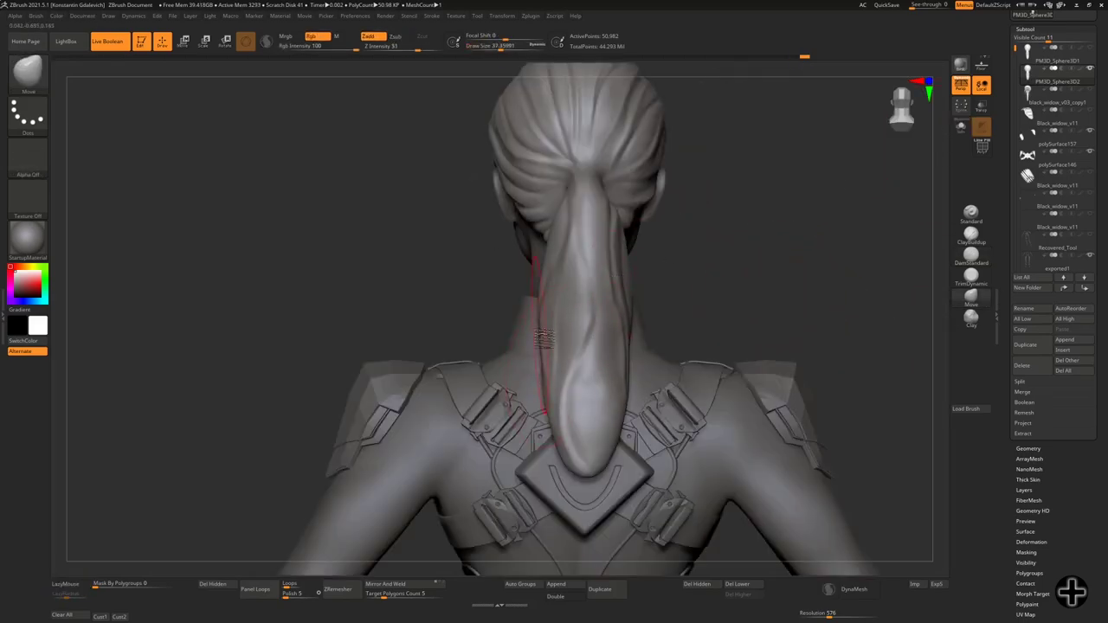
mouse_move(575, 468)
right_mouse_down()
mouse_move(563, 396)
mouse_move(614, 475)
mouse_move(563, 433)
mouse_move(624, 381)
mouse_move(725, 330)
mouse_move(745, 355)
mouse_move(845, 269)
mouse_move(710, 355)
mouse_move(791, 267)
mouse_move(735, 268)
mouse_move(816, 260)
right_mouse_up()
left_click(961, 126)
- Refine the ponytail with Move, then ZRemesh the hair into cleaner topology
key("b")
key("m")
key("v")
key("ctrl+r")
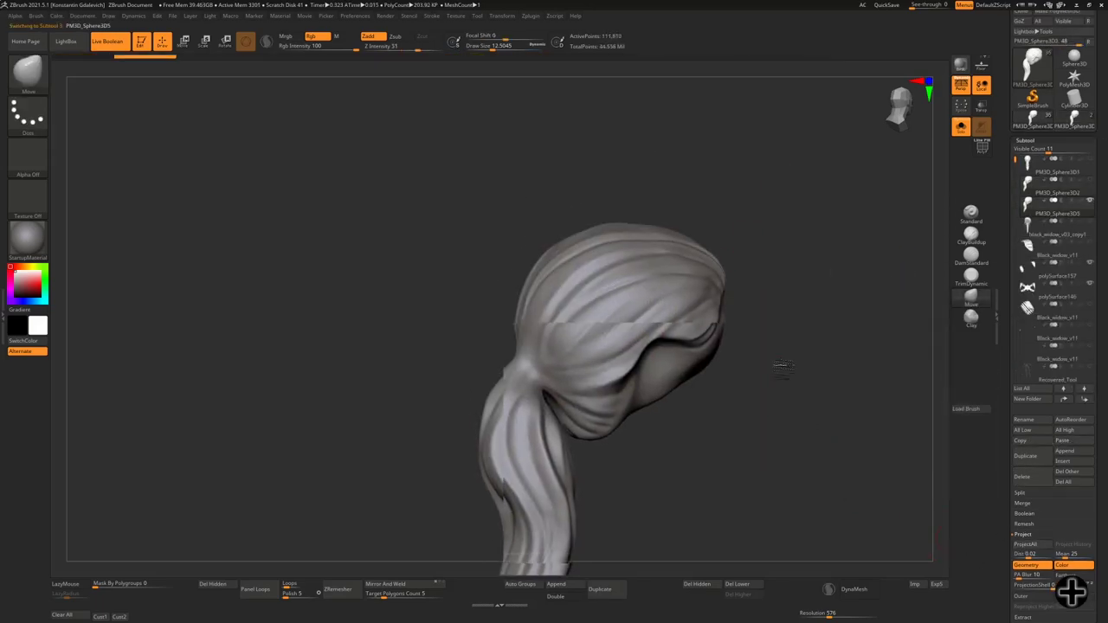
- Insert a Cylinder3D subtool and transpose it onto the ponytail base as a hair tie
left_click(1062, 460)
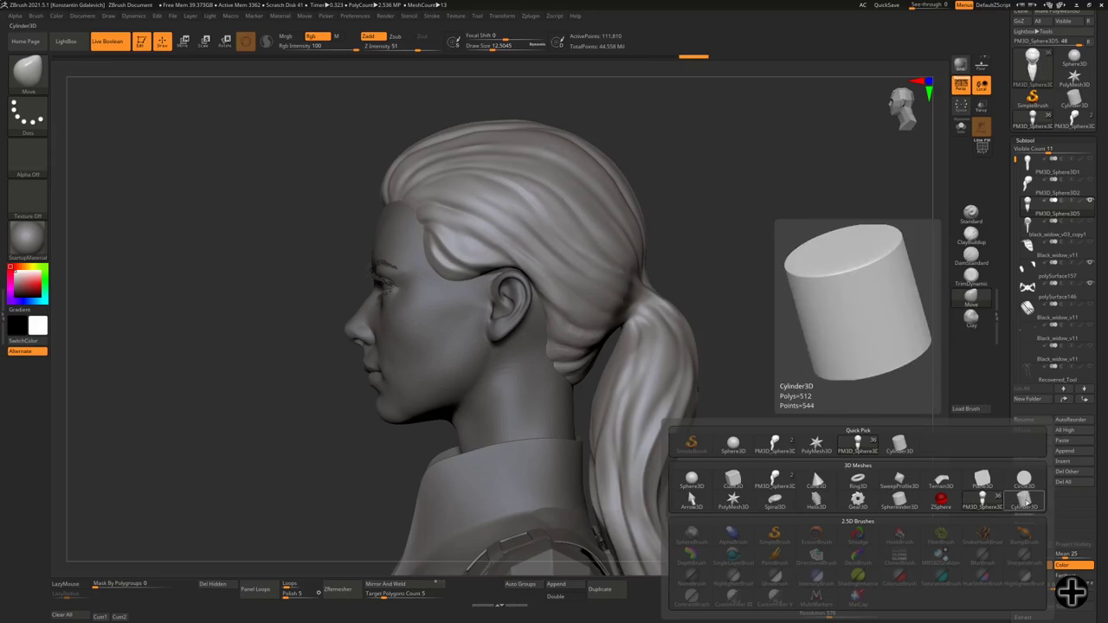
left_click(814, 478)
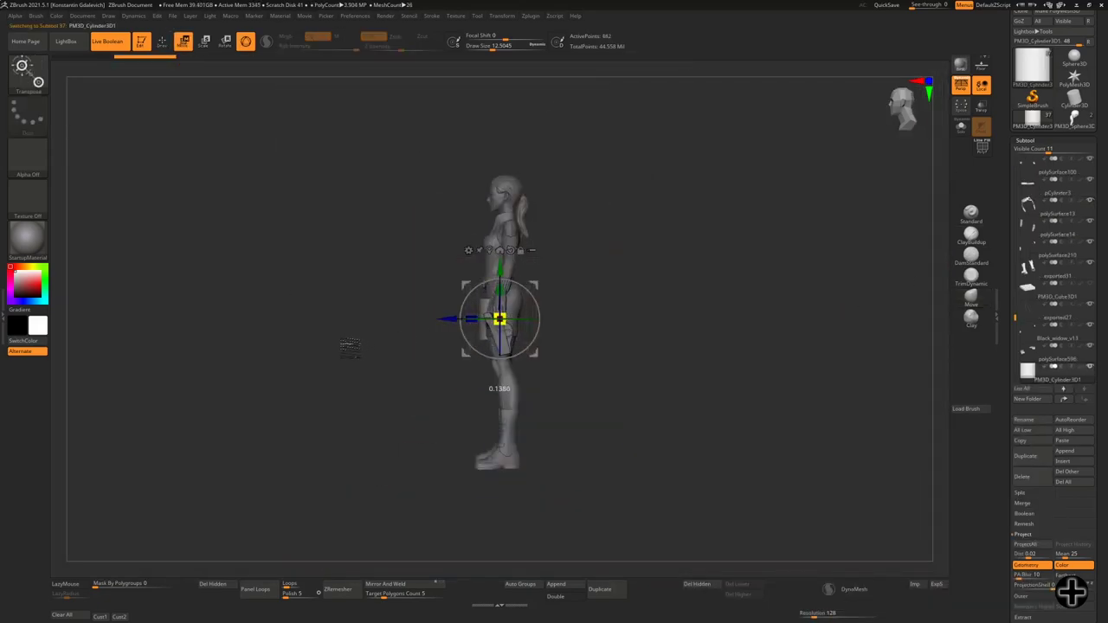
left_click_drag(500, 317, 532, 128)
scroll(581, 333, "up", 3)
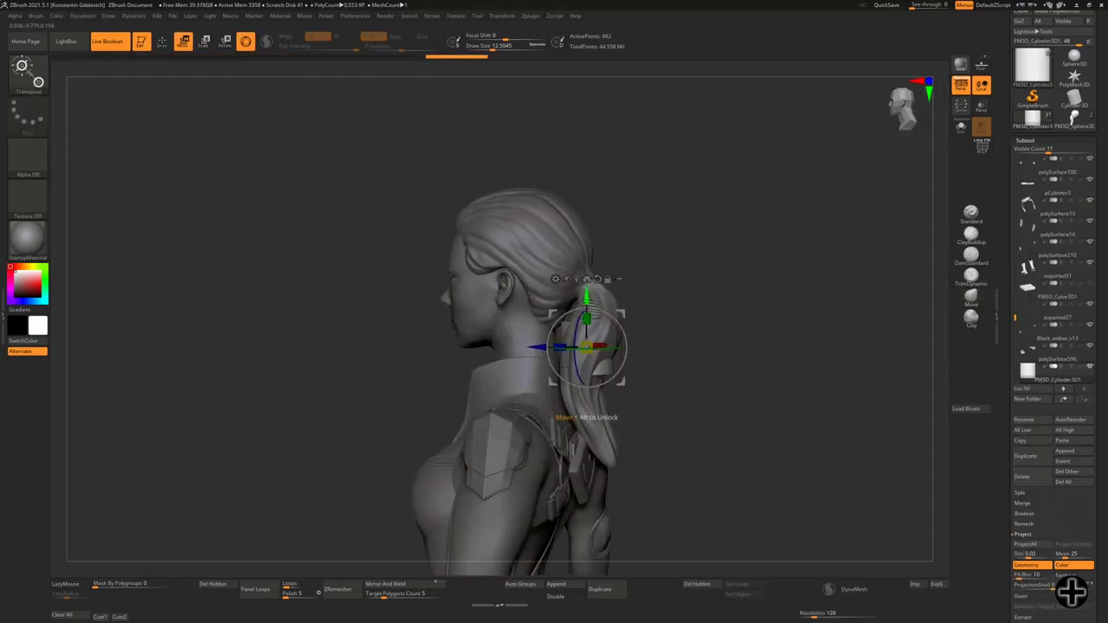
scroll(582, 332, "up", 3)
scroll(582, 332, "up", 2)
left_click_drag(599, 268, 628, 258)
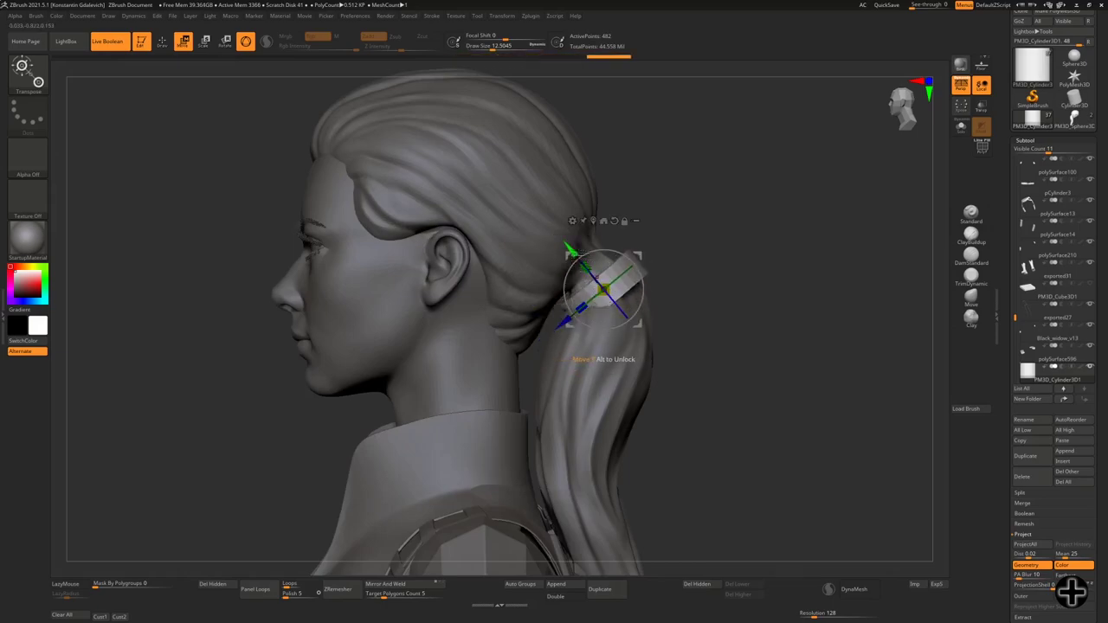
key("q")
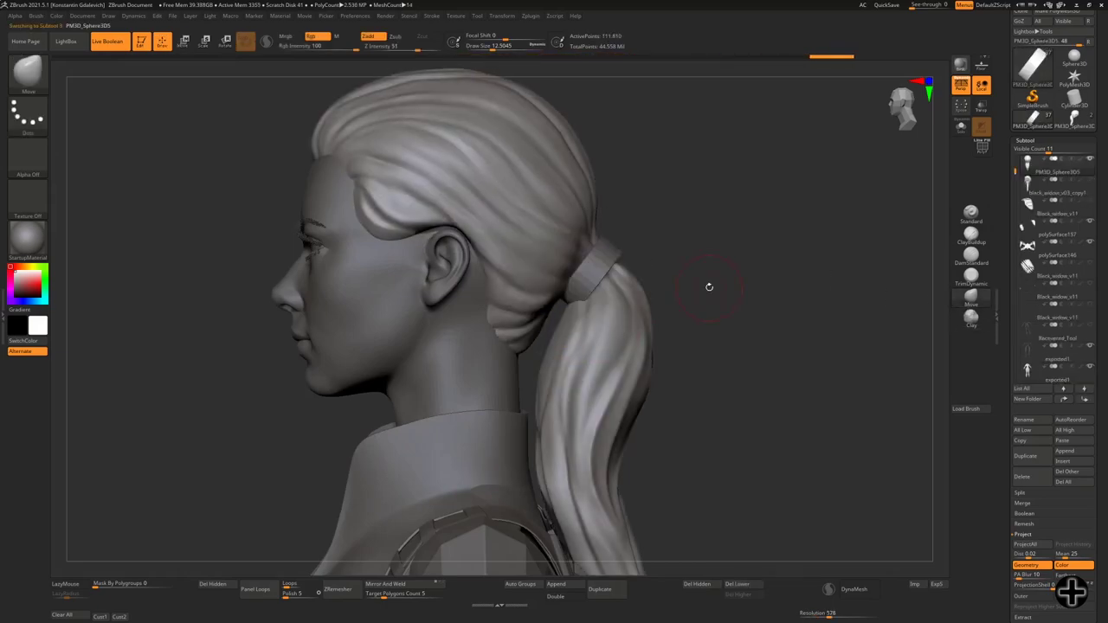
- Reselect the hair subtool and switch to a flattening brush (B-T-D)
left_click(551, 376, "alt")
mouse_move(550, 377)
right_mouse_down()
mouse_move(608, 413)
mouse_move(602, 328)
mouse_move(757, 279)
mouse_move(554, 316)
mouse_move(698, 307)
mouse_move(635, 362)
right_mouse_up()
key("b")
key("t")
key("d")
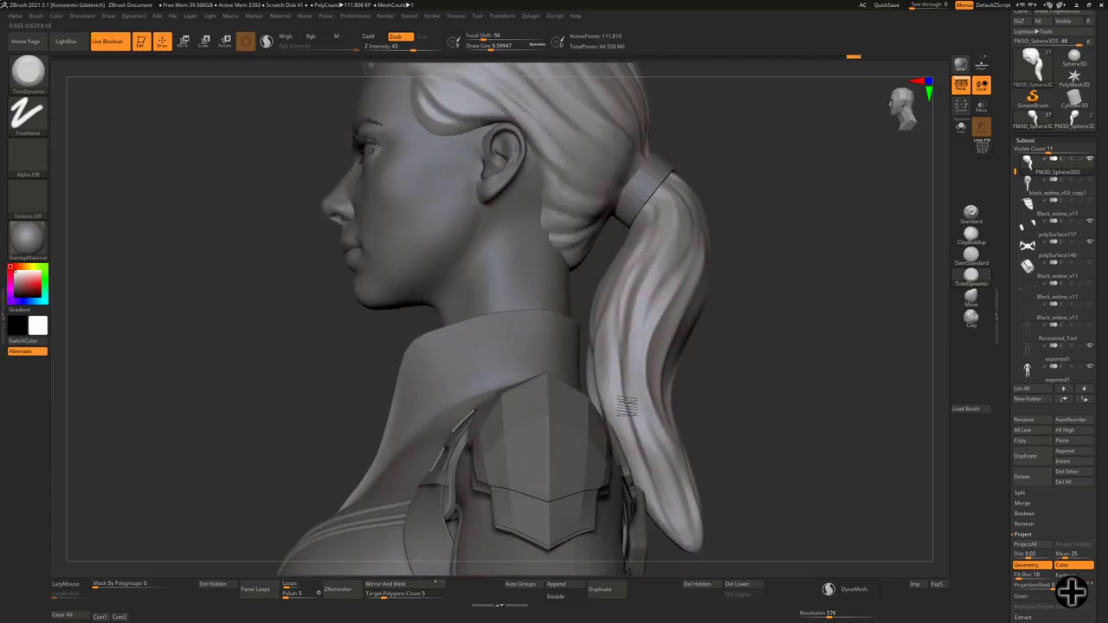
right_click_drag(774, 220, 697, 303)
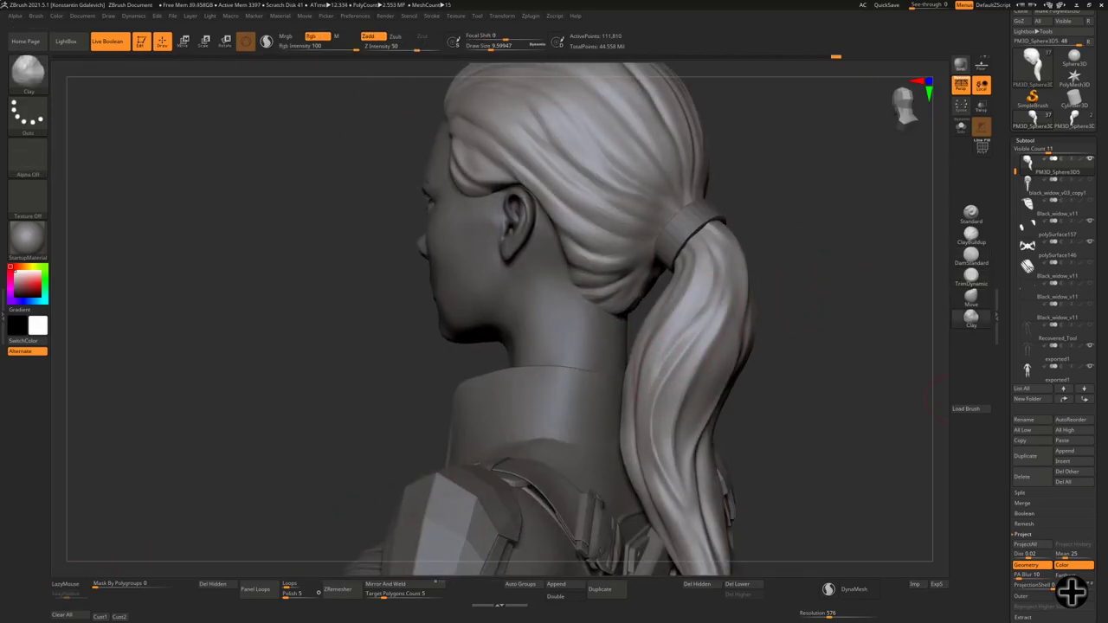
- Hide the ponytail and carve crack-like strand lines over the head with Orb_Cracks
key("b")
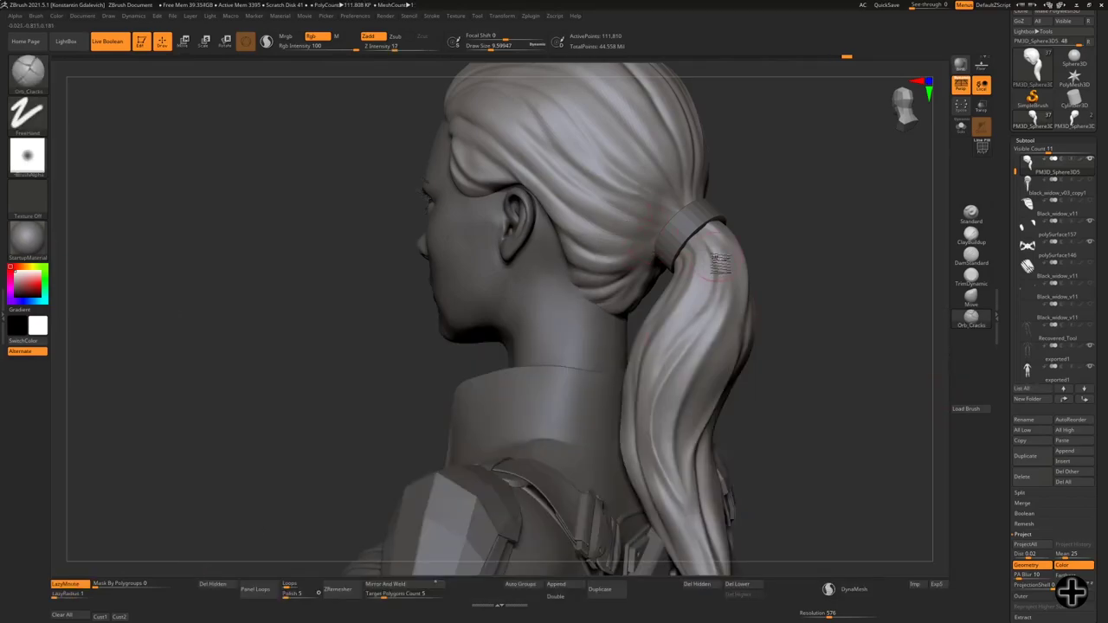
left_click_drag(822, 260, 606, 269)
left_click_drag(346, 199, 418, 243, "ctrl")
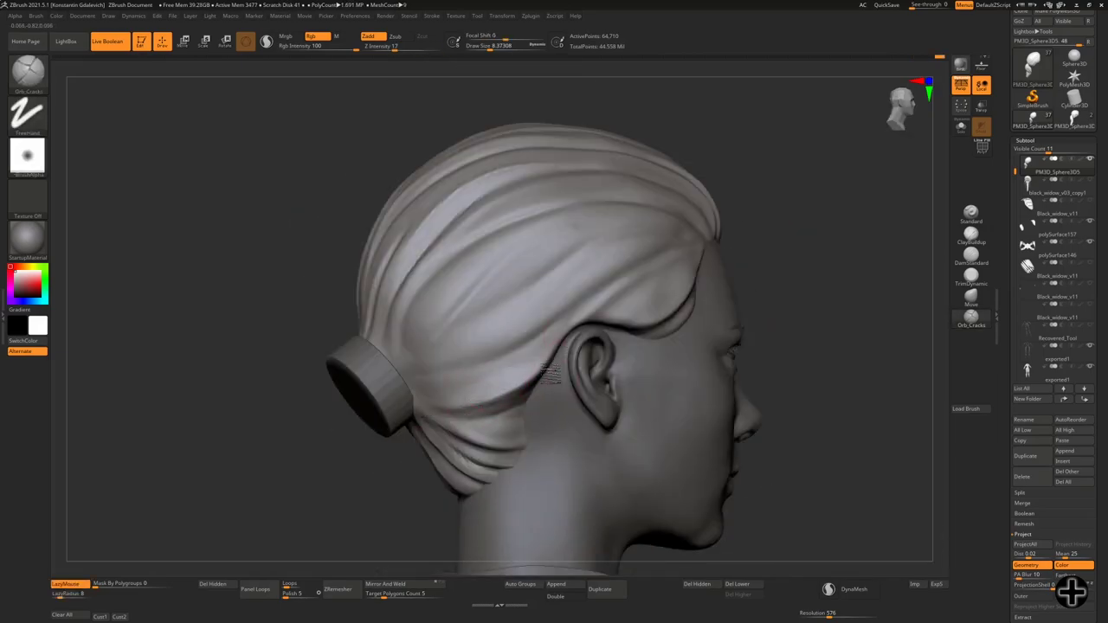
left_click_drag(662, 276, 774, 271)
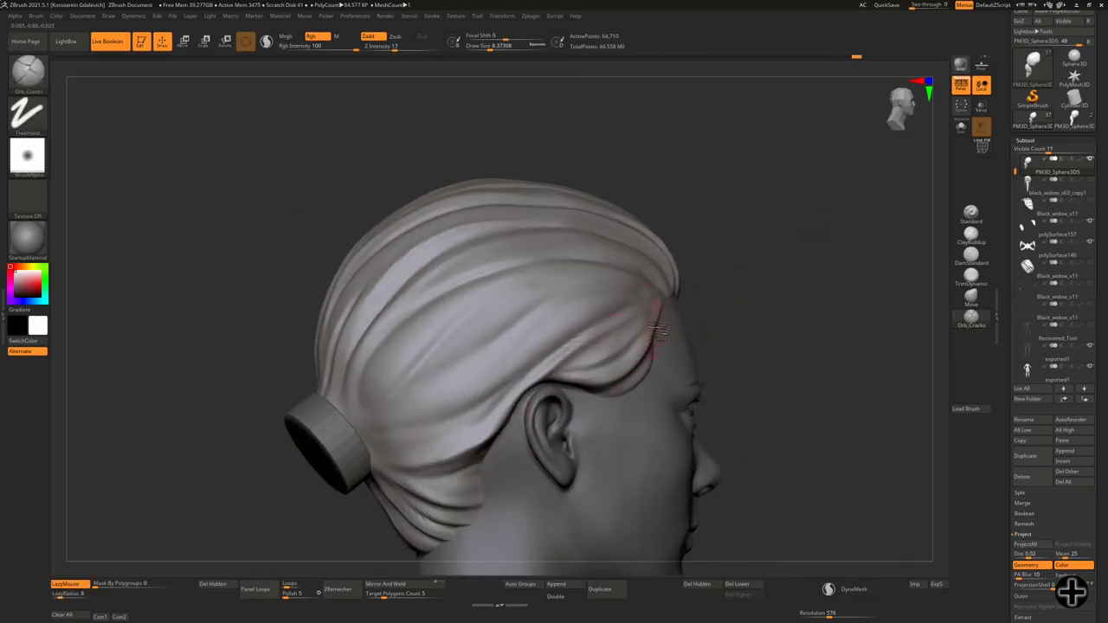
right_click_drag(658, 329, 688, 355)
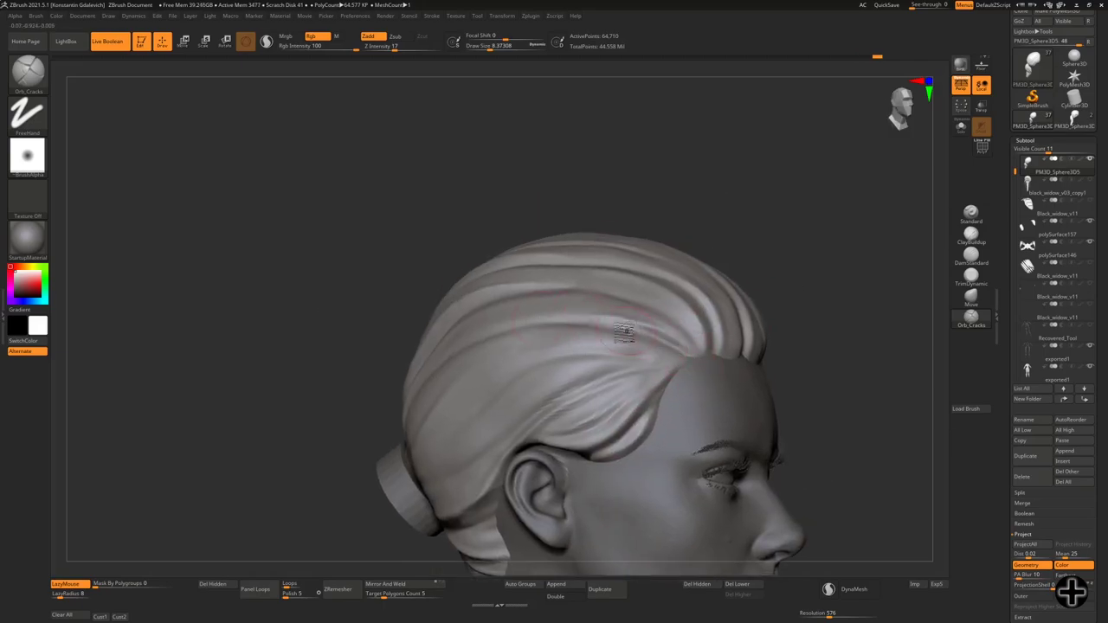
right_click_drag(623, 332, 604, 355)
mouse_move(683, 437)
right_mouse_down()
mouse_move(671, 335)
mouse_move(502, 388)
right_mouse_up()
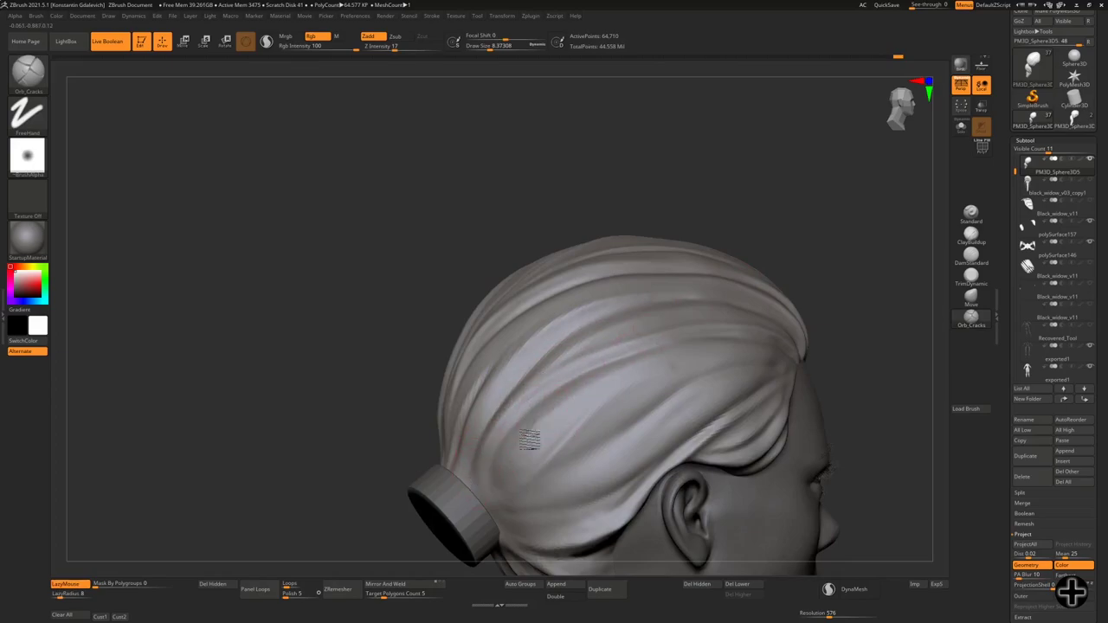
mouse_move(529, 441)
right_mouse_down()
mouse_move(511, 394)
mouse_move(596, 418)
right_mouse_up()
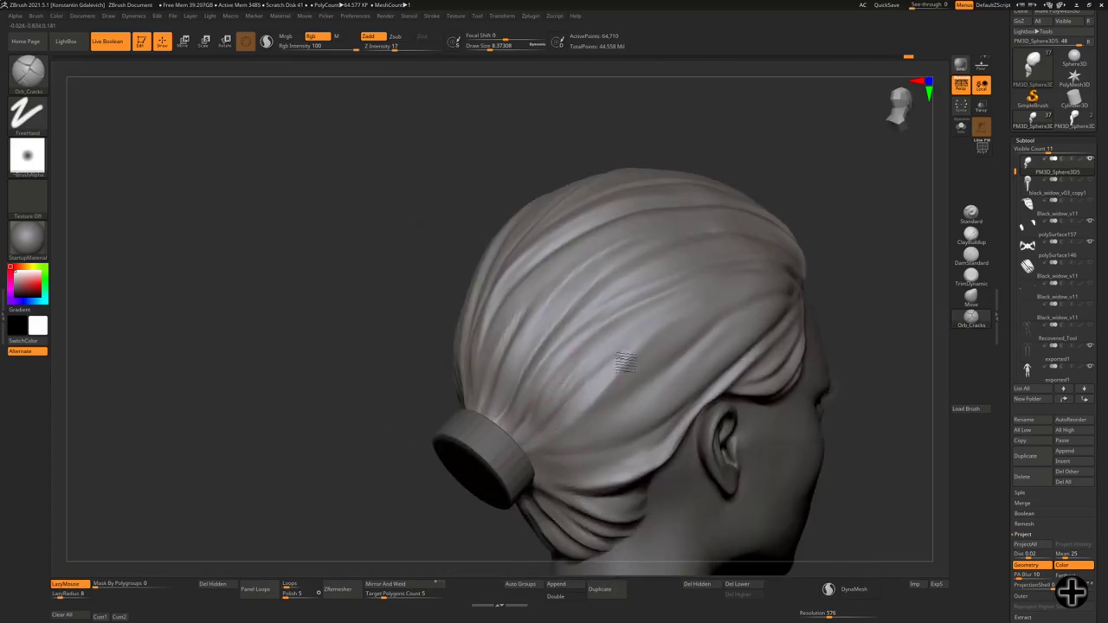
right_click_drag(624, 350, 515, 445)
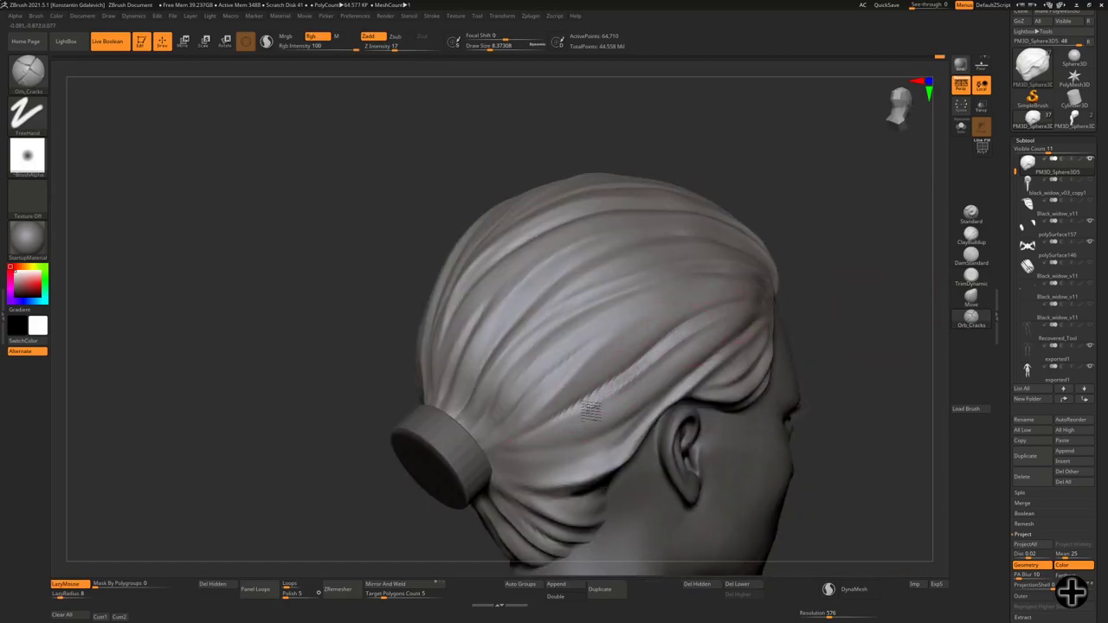
- Smooth the carved hair beside the ear and adjust its shape with Move
key("b")
key("m")
key("v")
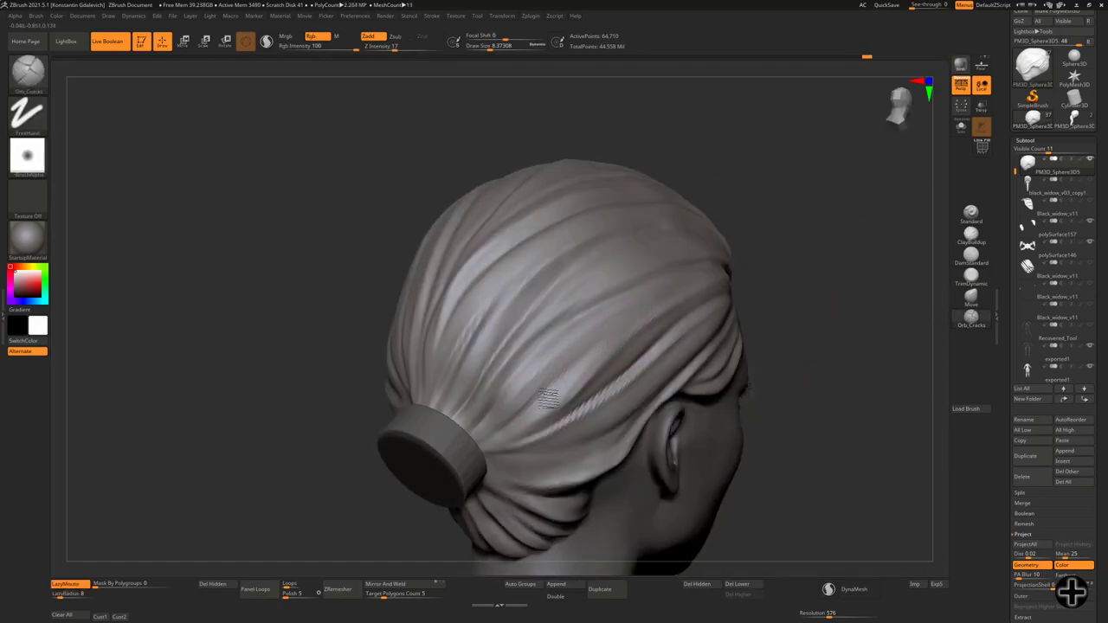
right_click_drag(710, 318, 658, 201)
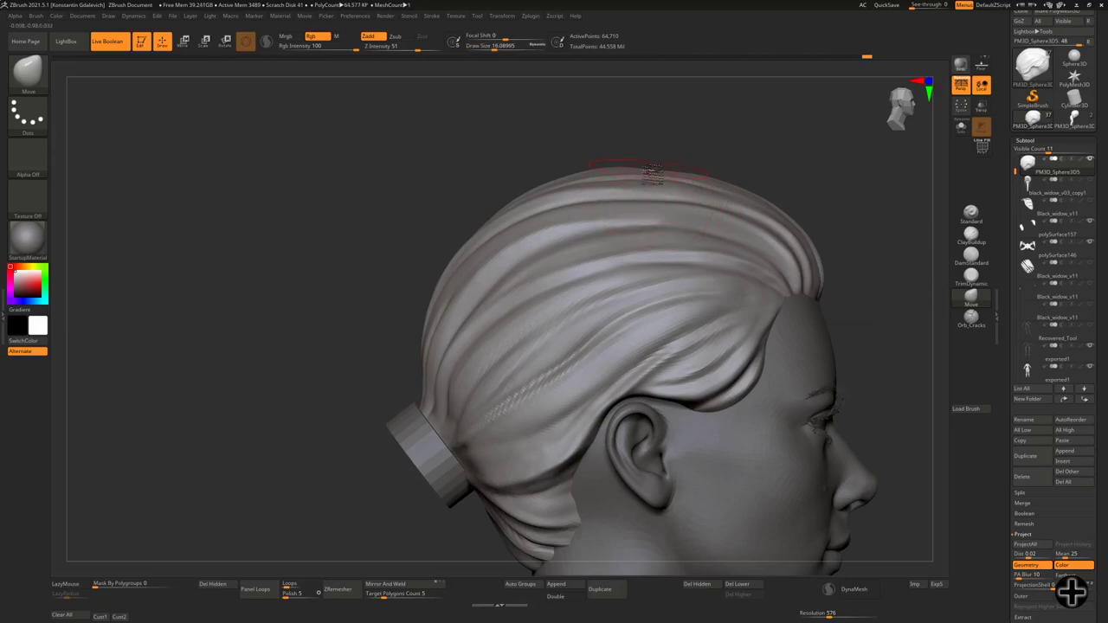
right_click_drag(896, 261, 762, 269)
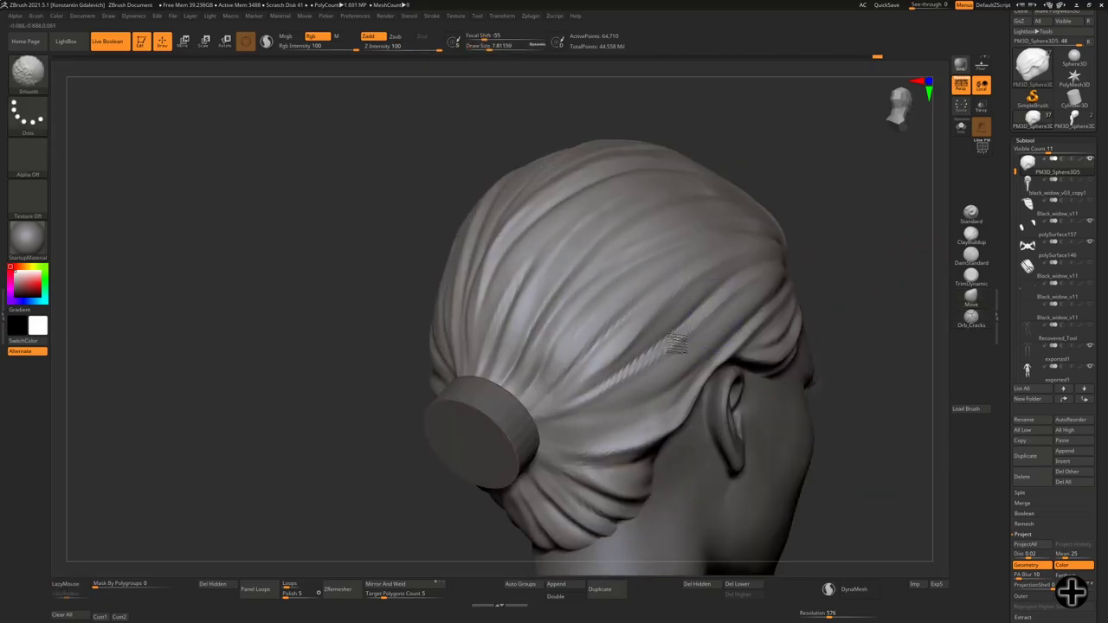
mouse_move(589, 433)
right_mouse_down()
mouse_move(684, 434)
mouse_move(800, 252)
mouse_move(917, 295)
right_mouse_up()
left_click(972, 297)
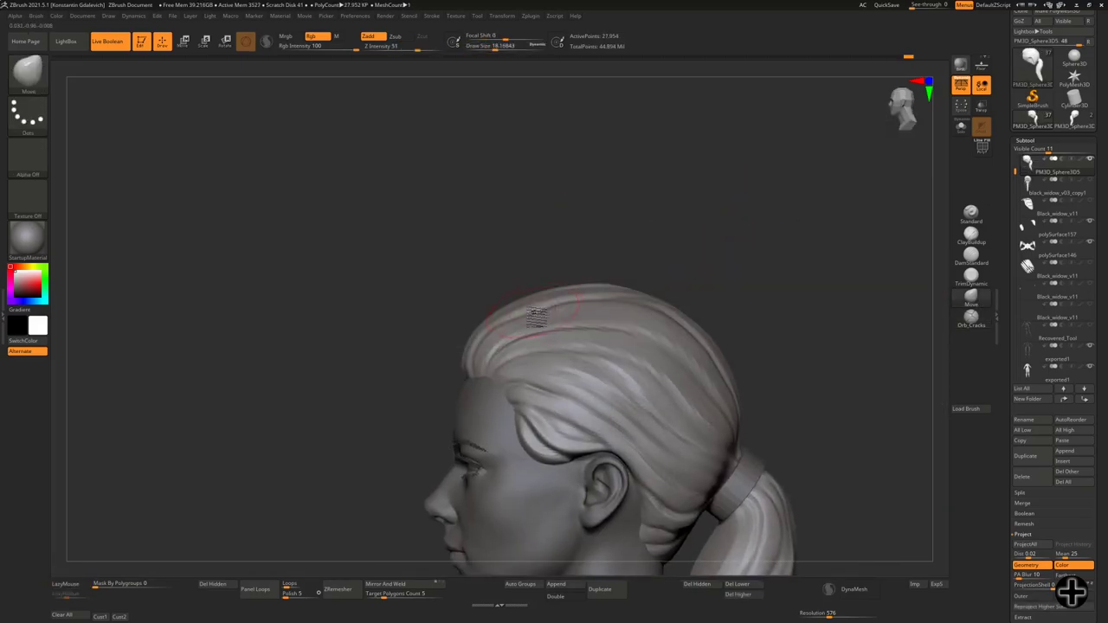
- Show the Curve Falloff graph under Stroke > Curve Modifiers to taper the strand tubes
mouse_move(560, 310)
right_mouse_down()
mouse_move(727, 257)
mouse_move(747, 199)
mouse_move(651, 220)
mouse_move(767, 165)
mouse_move(564, 192)
mouse_move(754, 139)
mouse_move(781, 181)
mouse_move(805, 151)
right_mouse_up()
key("space")
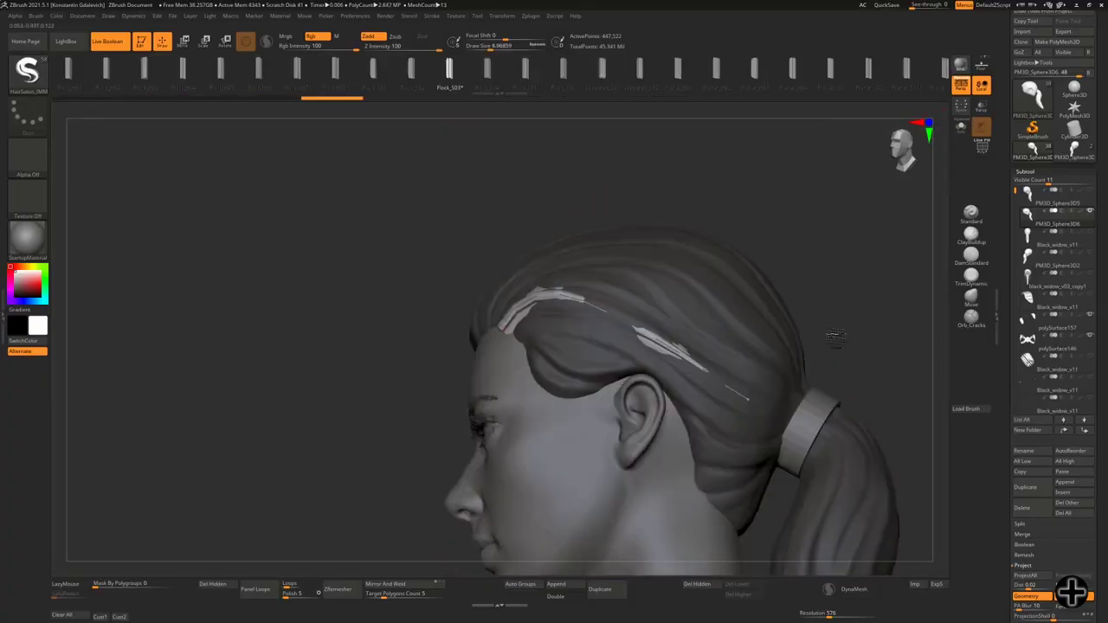
left_click(431, 15)
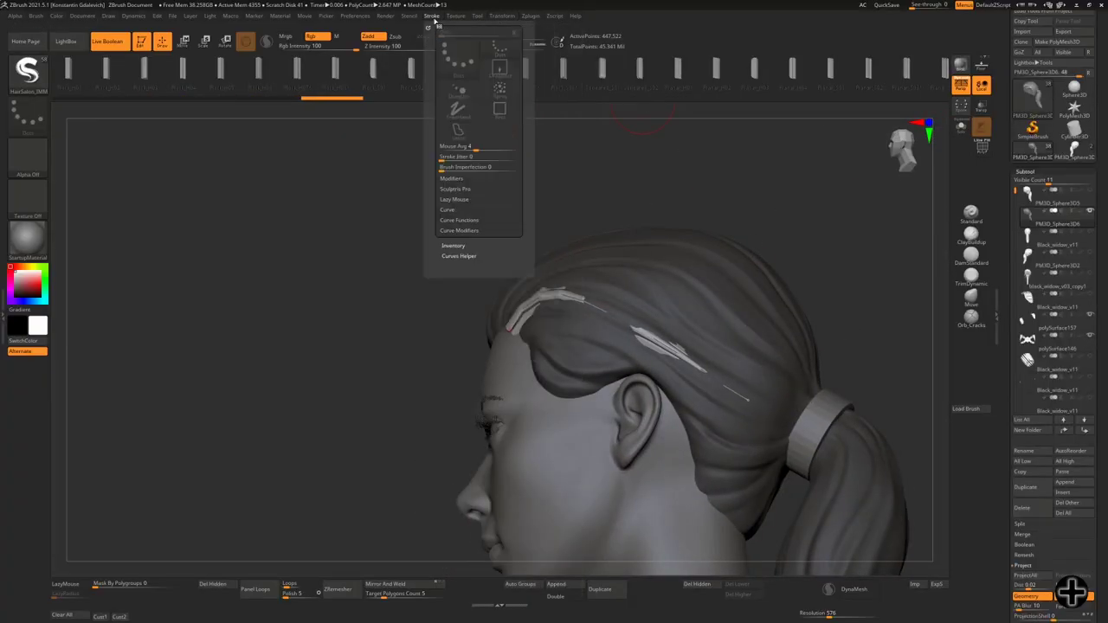
left_click(485, 251)
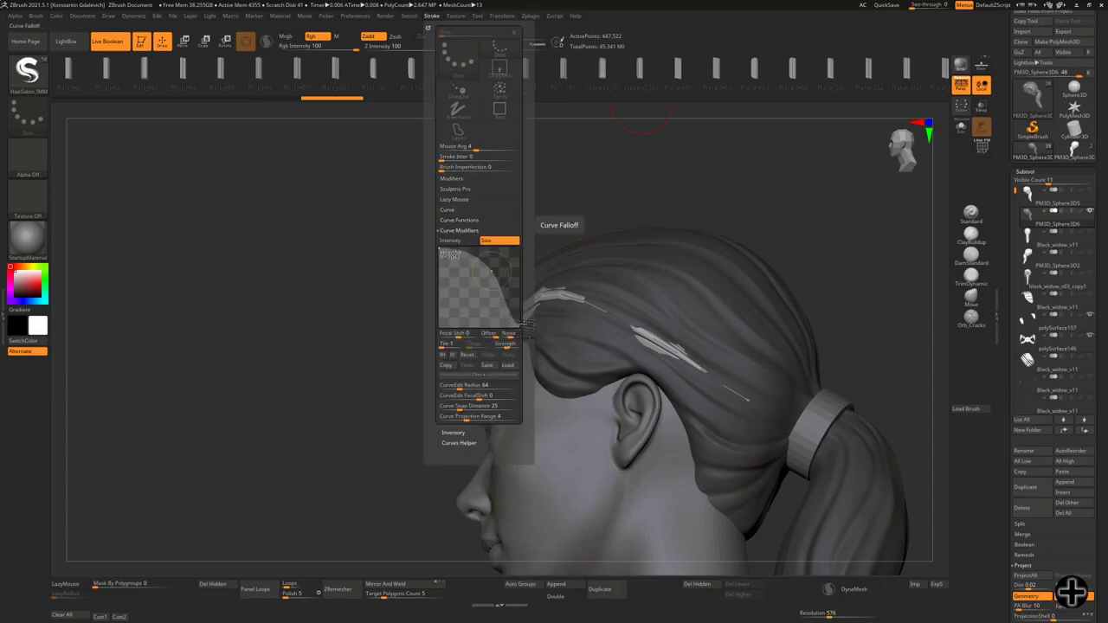
left_click_drag(863, 264, 669, 350)
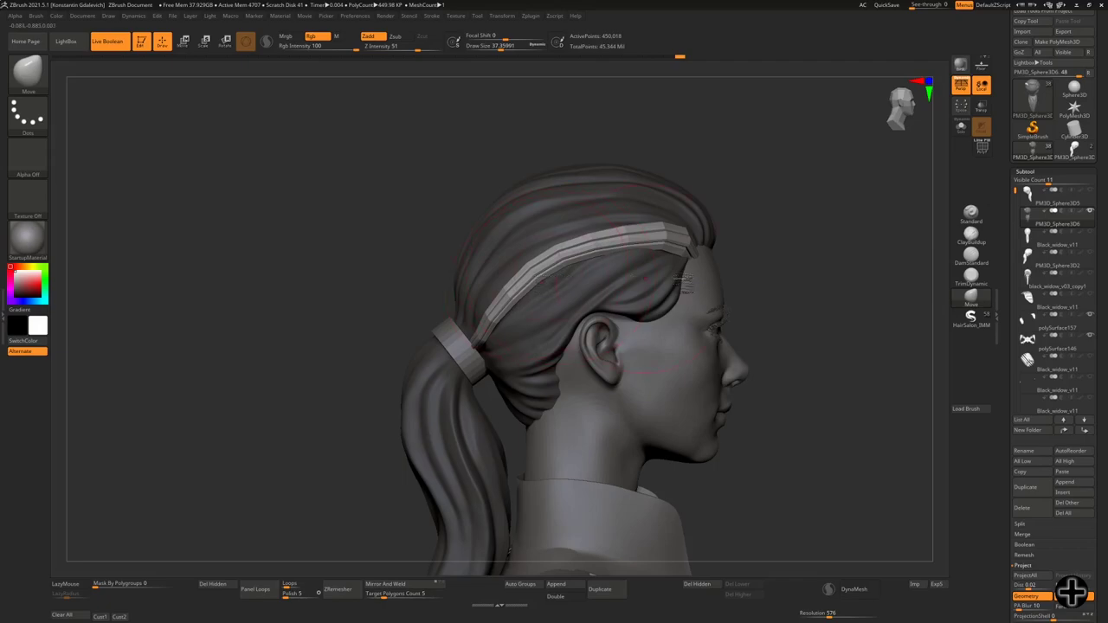
- Orbit around the head, checking brush settings in the spacebar popup
mouse_move(831, 259)
left_mouse_down()
mouse_move(880, 235)
mouse_move(745, 294)
left_mouse_up()
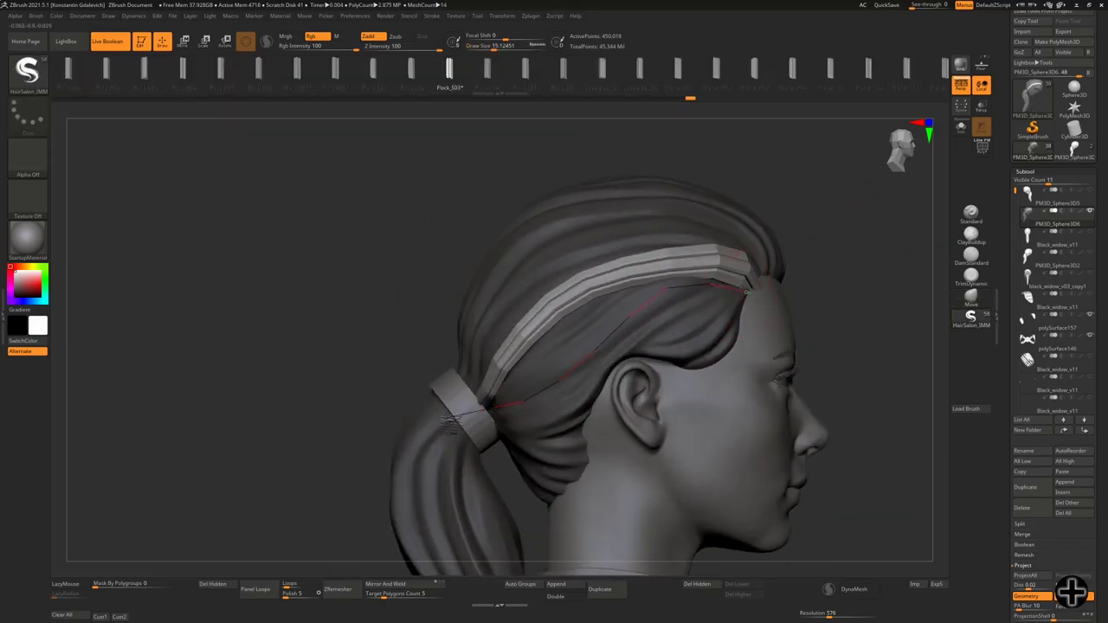
key("space")
left_click_drag(824, 250, 900, 260)
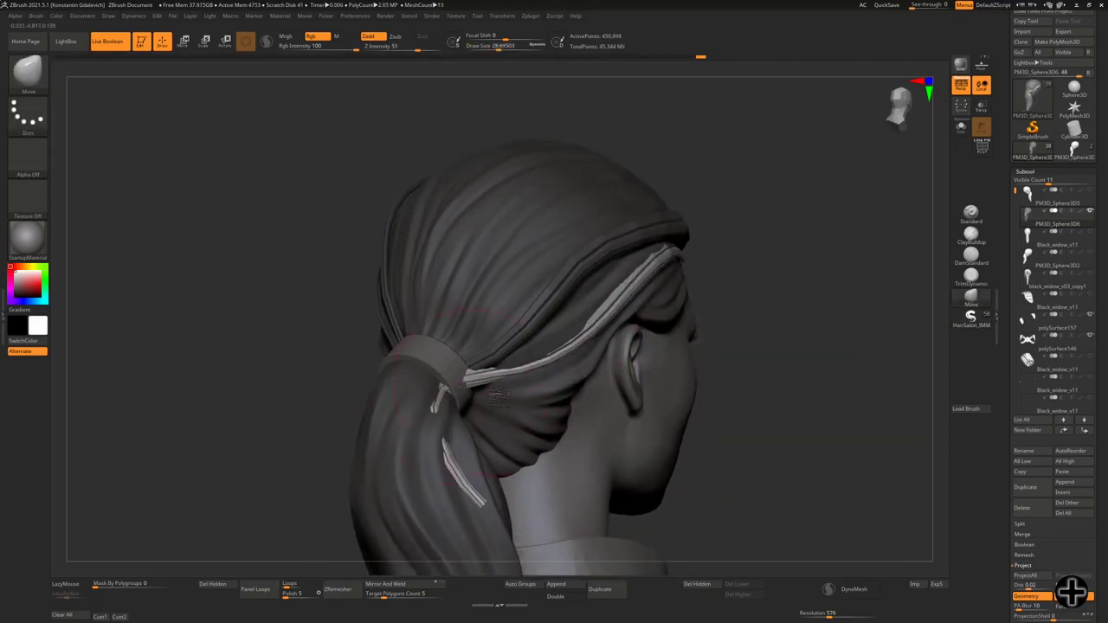
mouse_move(500, 394)
left_mouse_down()
mouse_move(366, 507)
mouse_move(561, 372)
mouse_move(719, 321)
left_mouse_up()
key("space")
left_click_drag(786, 240, 528, 361)
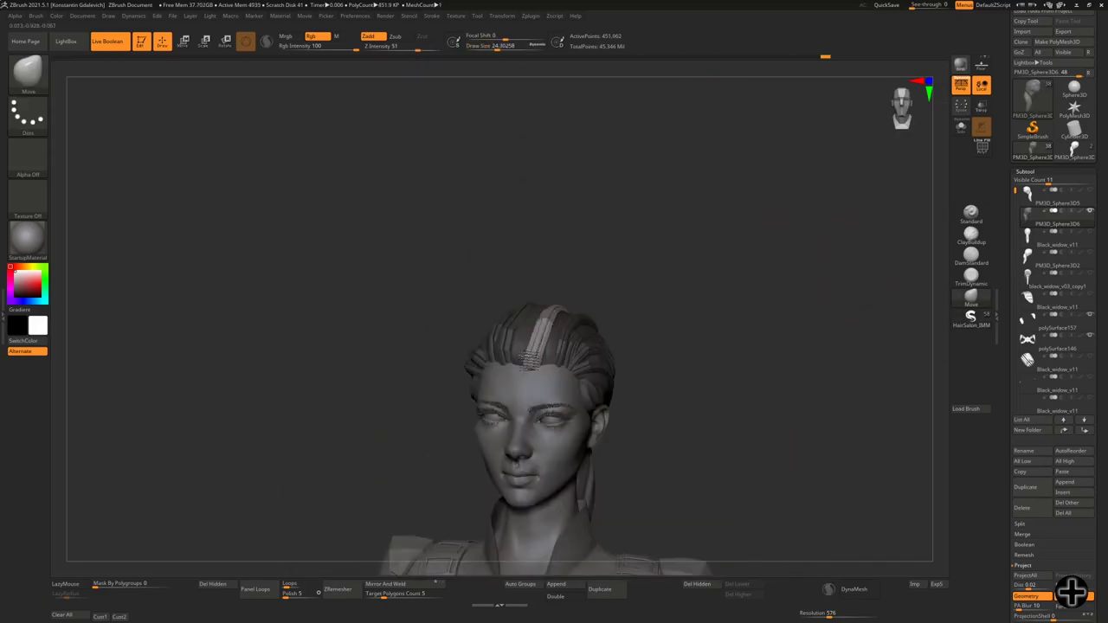
- Select the HairSalon strand brush and draw a long strand band along the side hair
left_click(970, 316)
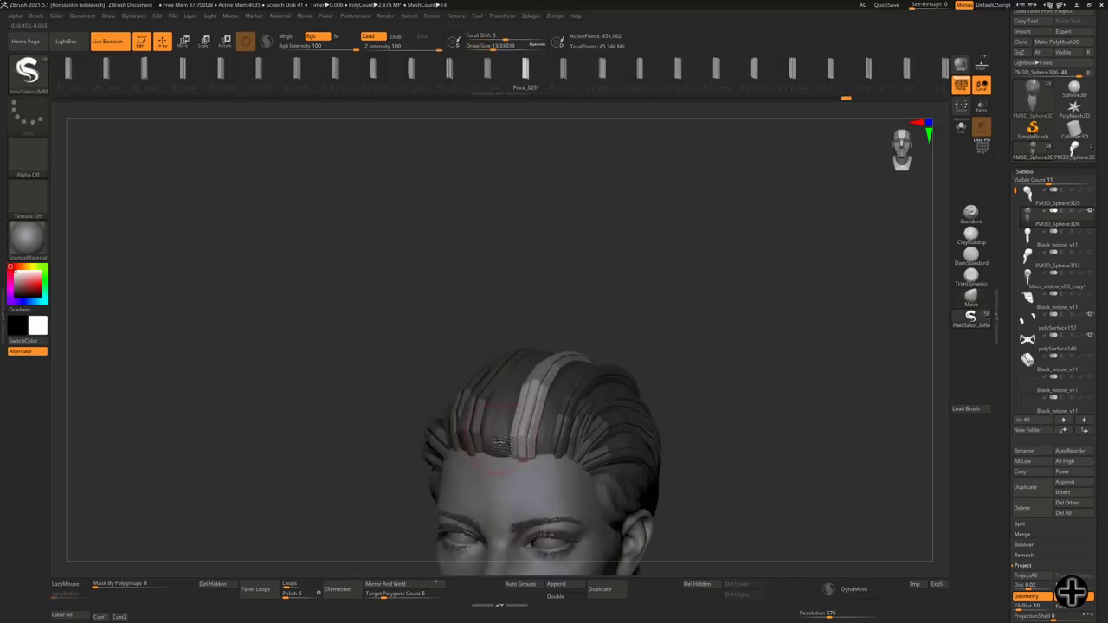
mouse_move(500, 443)
left_mouse_down("alt")
mouse_move(643, 234)
mouse_move(564, 452)
left_mouse_up("alt")
key("space")
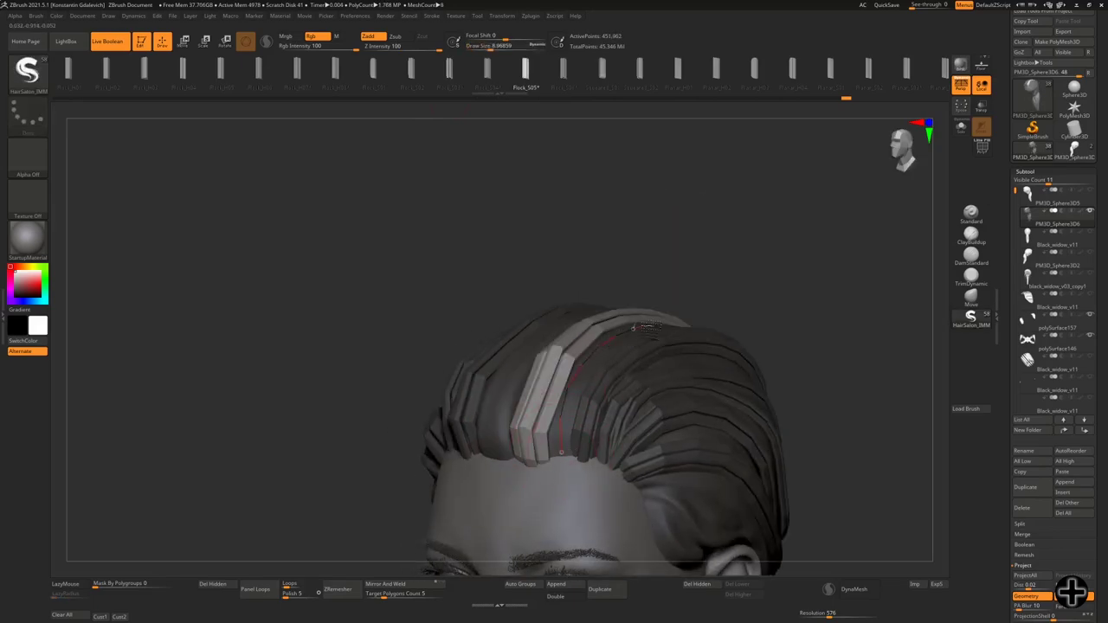
left_click_drag(633, 327, 552, 386)
mouse_move(645, 375)
left_mouse_down()
mouse_move(951, 287)
mouse_move(754, 237)
mouse_move(789, 280)
left_mouse_up()
left_click_drag(529, 400, 524, 405)
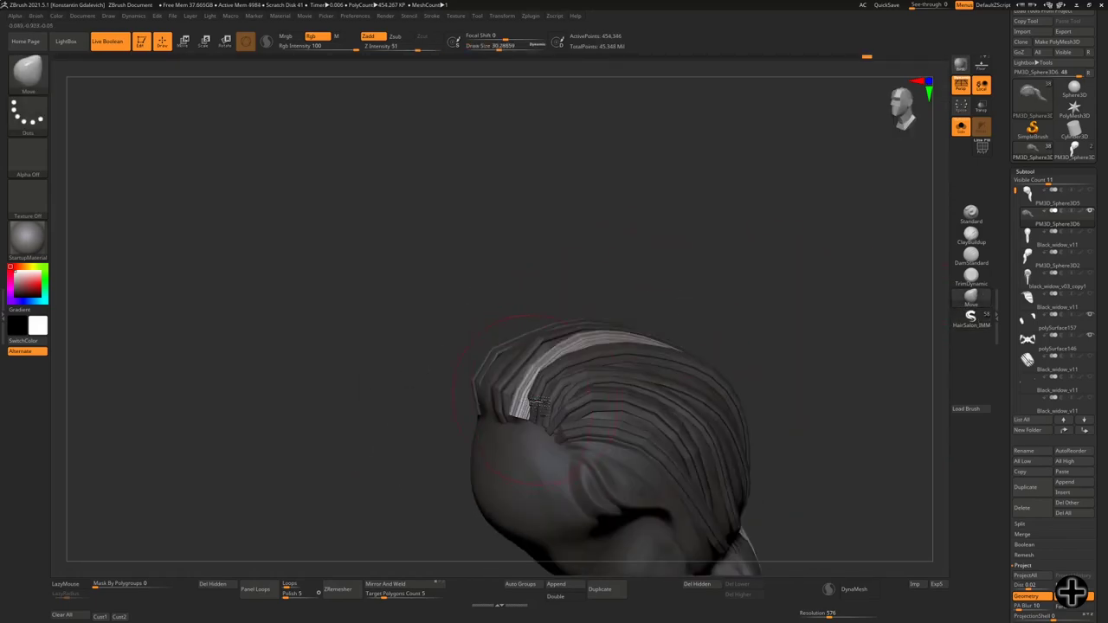
left_click_drag(416, 484, 531, 421)
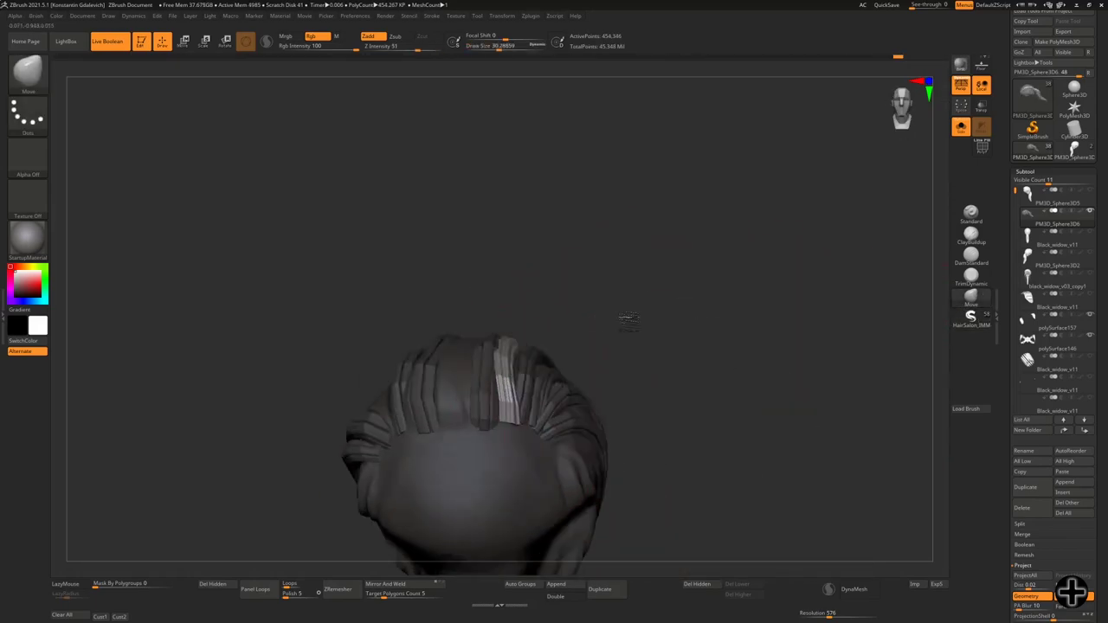
left_click_drag(481, 506, 762, 251)
- Switch to Move, then draw a strand lock from the temple back over the ear
key("b")
key("m")
key("v")
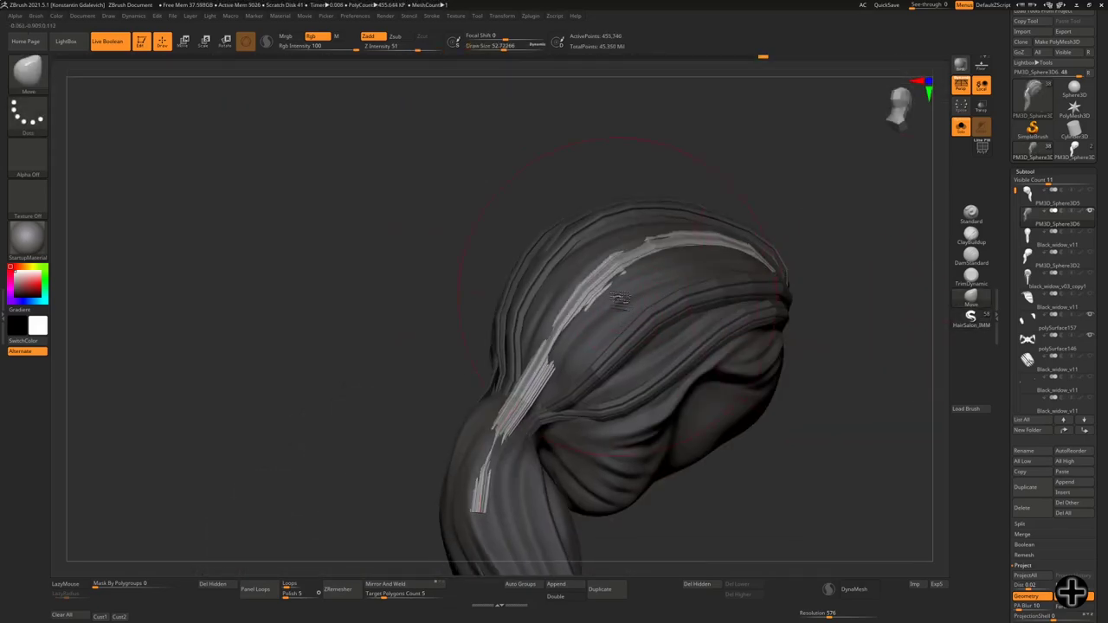
left_click_drag(827, 199, 803, 212)
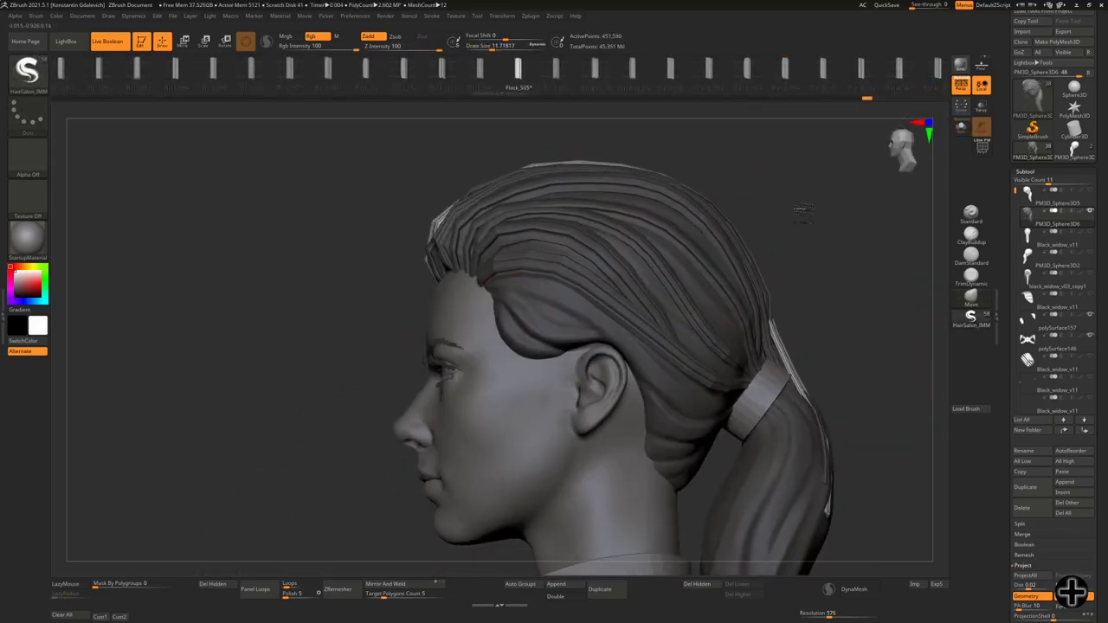
left_click_drag(541, 328, 623, 165)
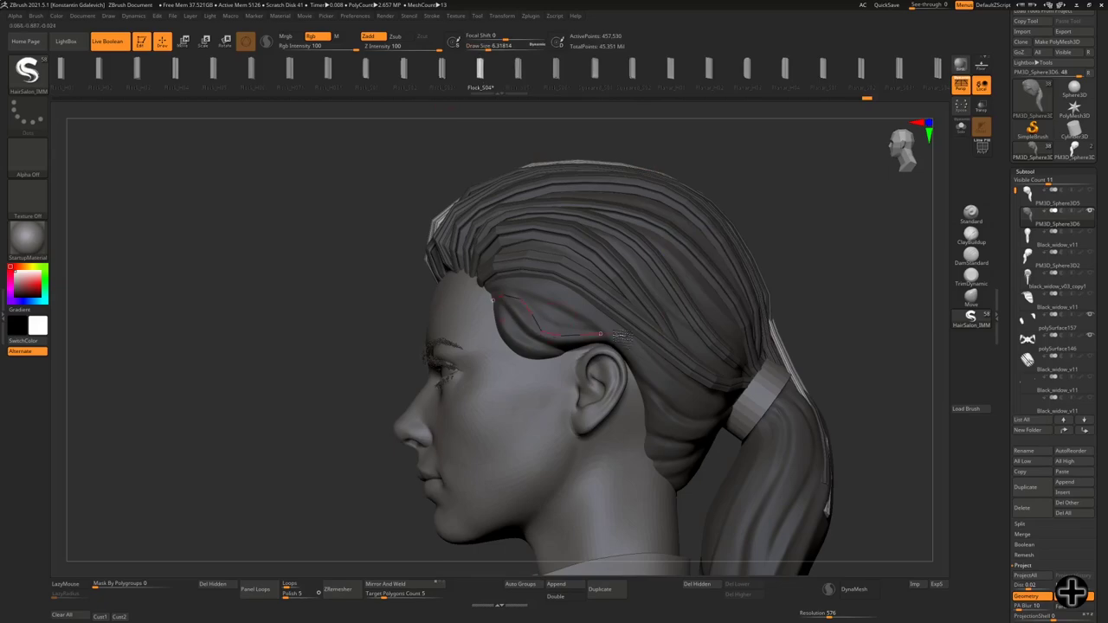
- Reposition the view, unhide all hair strands, and toggle which hair part is visible
key("space")
left_click_drag(596, 294, 697, 381, "alt")
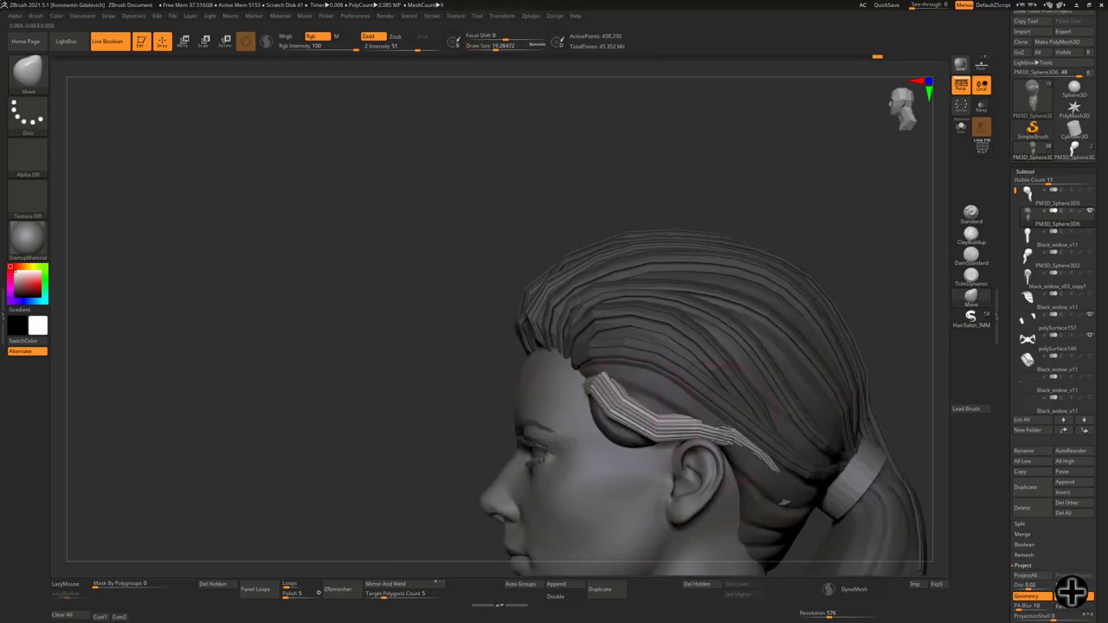
left_click_drag(723, 426, 761, 357, "alt")
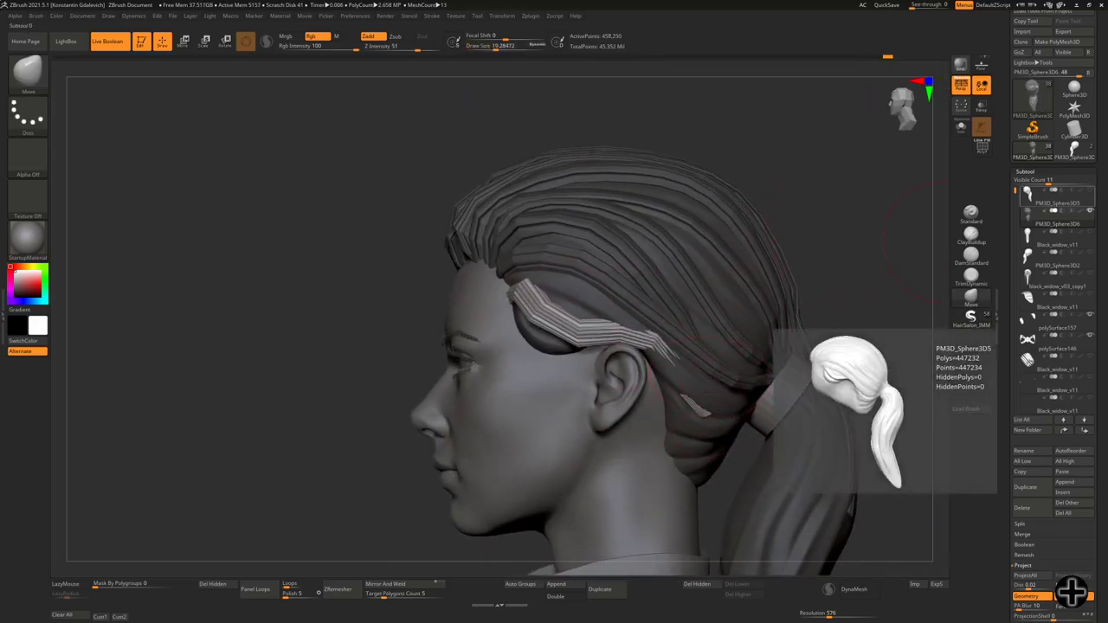
left_click(877, 300, "ctrl+shift")
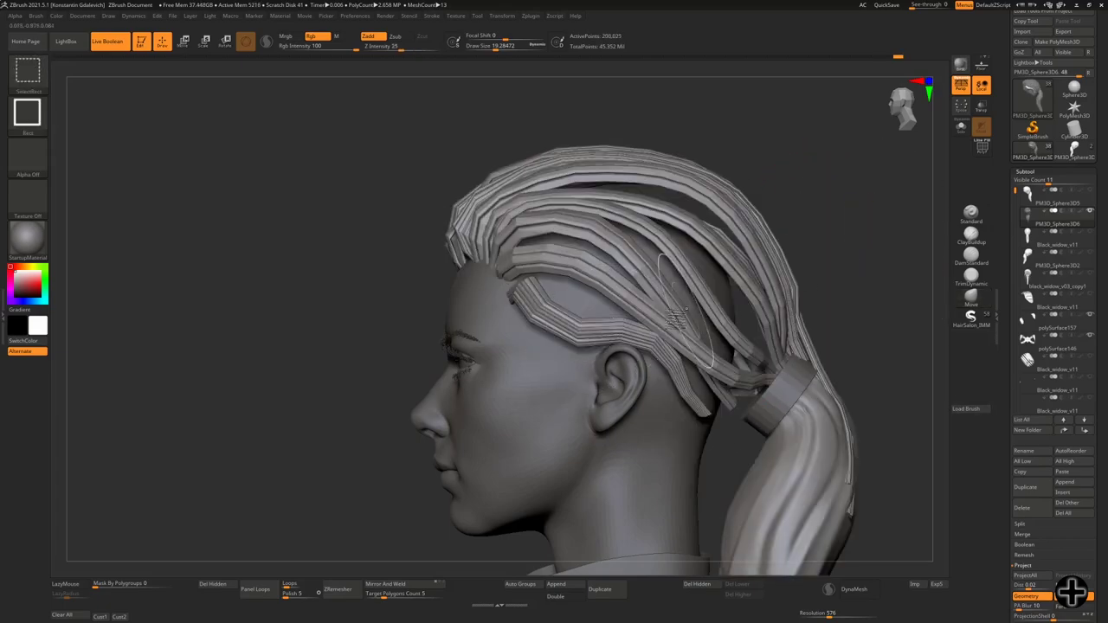
left_click(730, 321, "ctrl+shift")
- Solo the purple ponytail guide mesh and lay HairSalon strand tubes down its full length
left_click(730, 322, "ctrl+shift")
scroll(1048, 472, "down", 3)
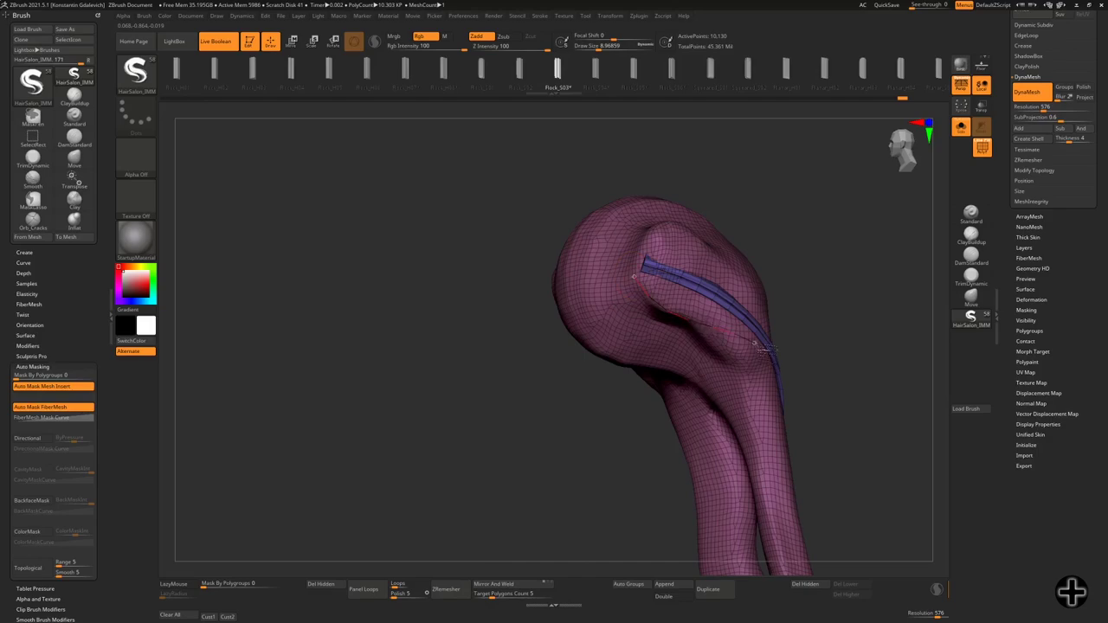
left_click_drag(653, 346, 841, 316)
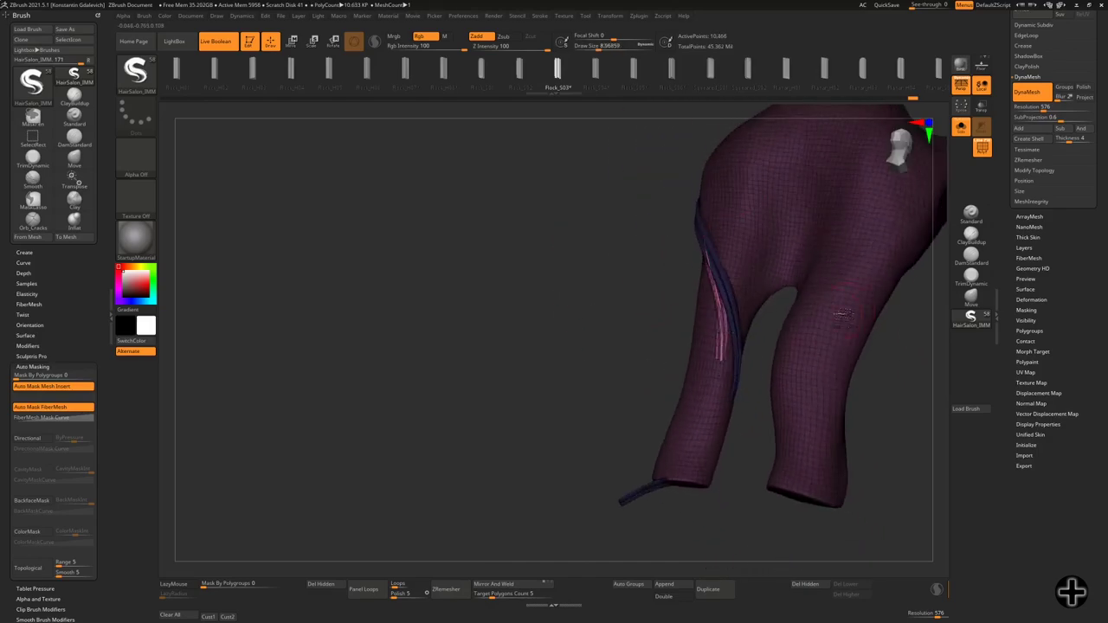
left_click_drag(746, 508, 868, 403)
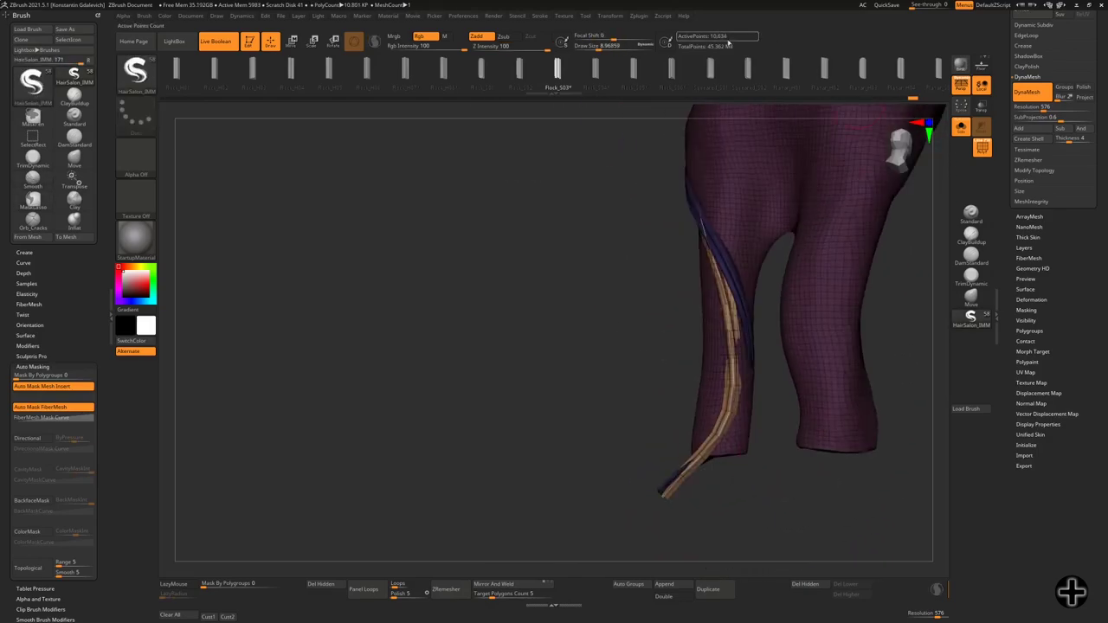
left_click(539, 16)
mouse_move(645, 312)
left_mouse_down()
mouse_move(725, 355)
mouse_move(604, 413)
mouse_move(838, 248)
mouse_move(888, 248)
mouse_move(854, 230)
mouse_move(887, 257)
left_mouse_up()
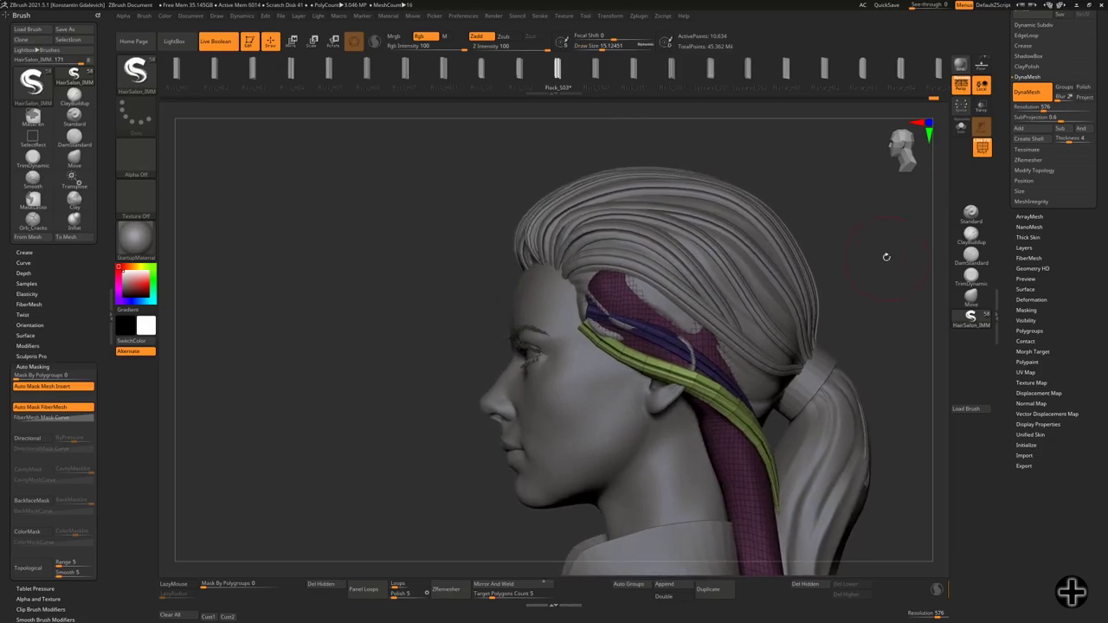
left_click(961, 127)
mouse_move(792, 247)
left_mouse_down()
mouse_move(676, 397)
mouse_move(672, 303)
left_mouse_up()
mouse_move(645, 522)
left_mouse_down()
mouse_move(658, 363)
mouse_move(649, 309)
left_mouse_up()
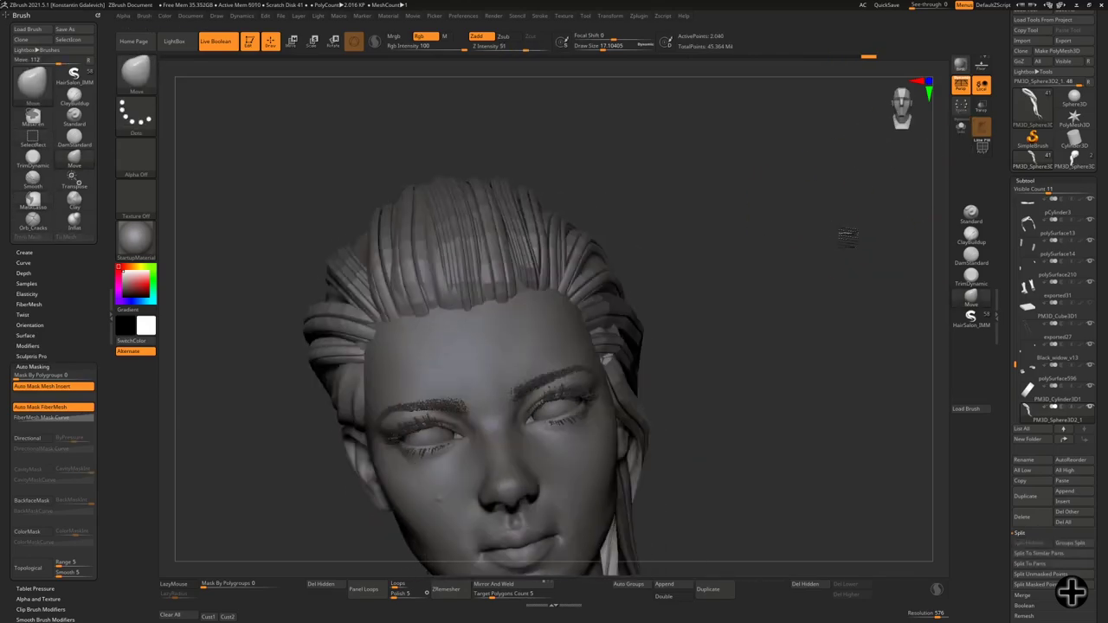
mouse_move(845, 236)
left_mouse_down()
mouse_move(760, 339)
mouse_move(811, 230)
mouse_move(919, 251)
mouse_move(684, 446)
mouse_move(799, 338)
mouse_move(761, 346)
mouse_move(784, 359)
mouse_move(871, 334)
mouse_move(680, 327)
left_mouse_up()
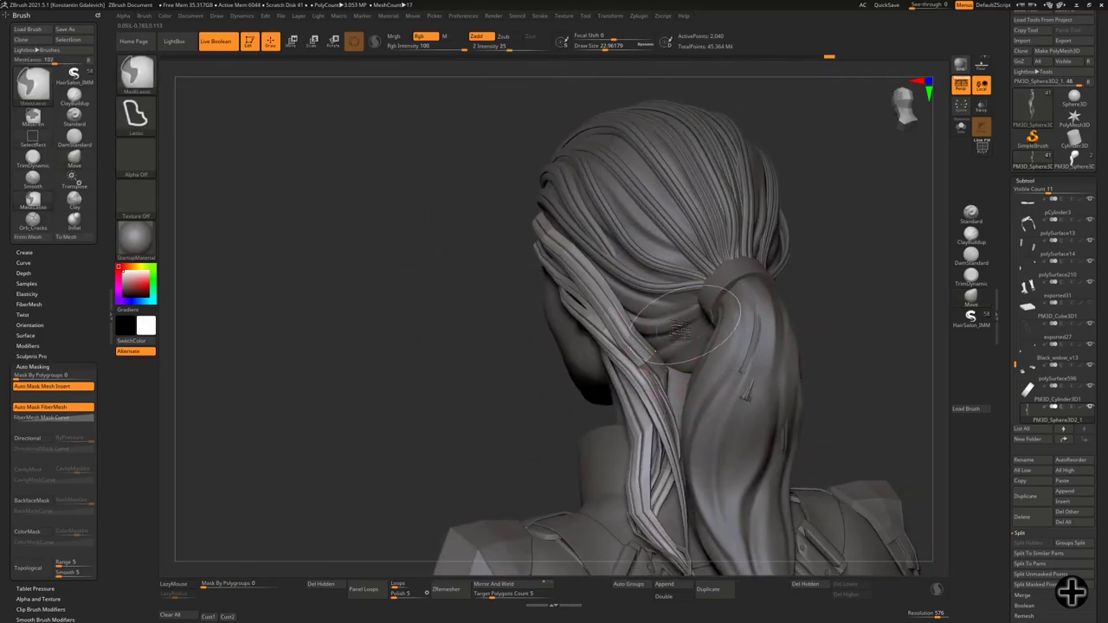
- Merge the hair parts into a single subtool through the plugins menu
mouse_move(879, 287)
left_mouse_down()
mouse_move(918, 294)
mouse_move(891, 366)
mouse_move(780, 346)
left_mouse_up()
left_click(638, 16)
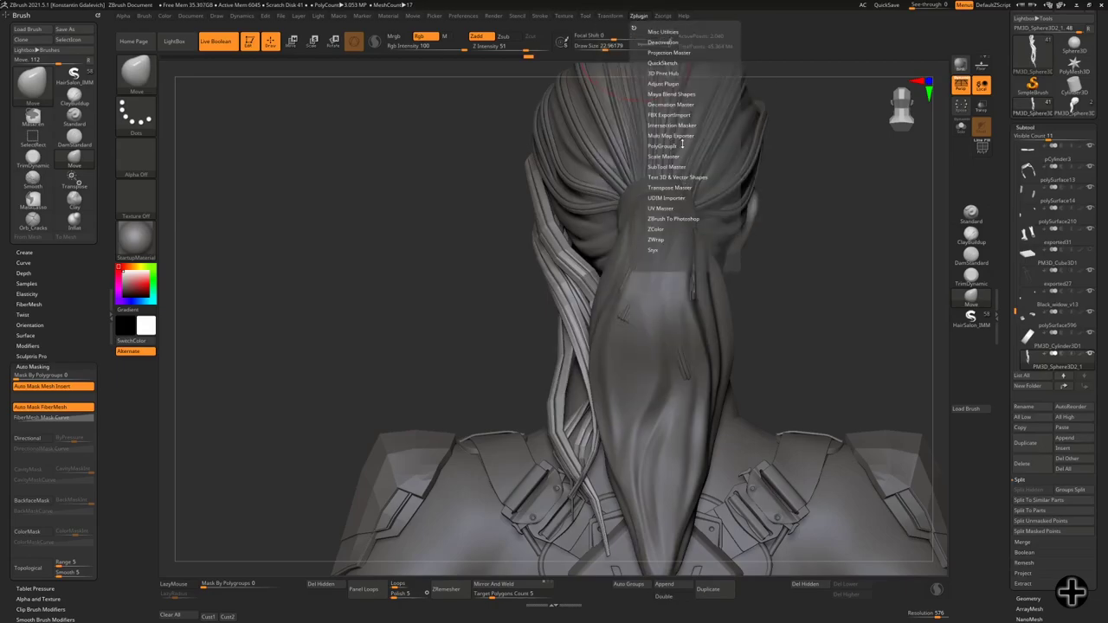
left_click(654, 218)
left_click(504, 256)
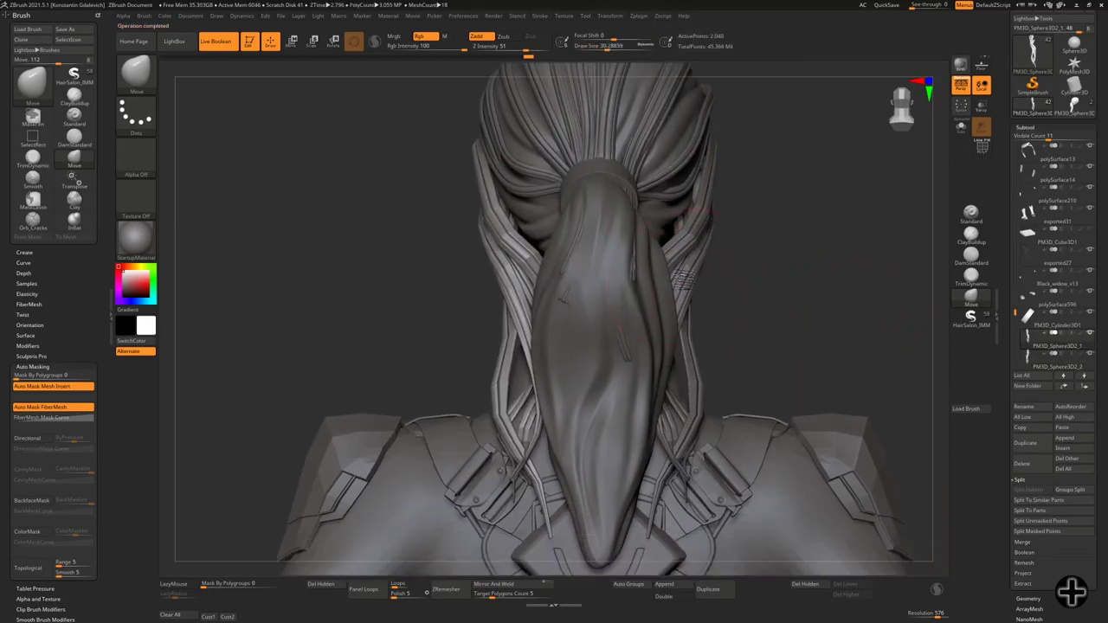
mouse_move(668, 314)
left_mouse_down()
mouse_move(848, 321)
mouse_move(796, 257)
mouse_move(567, 379)
left_mouse_up()
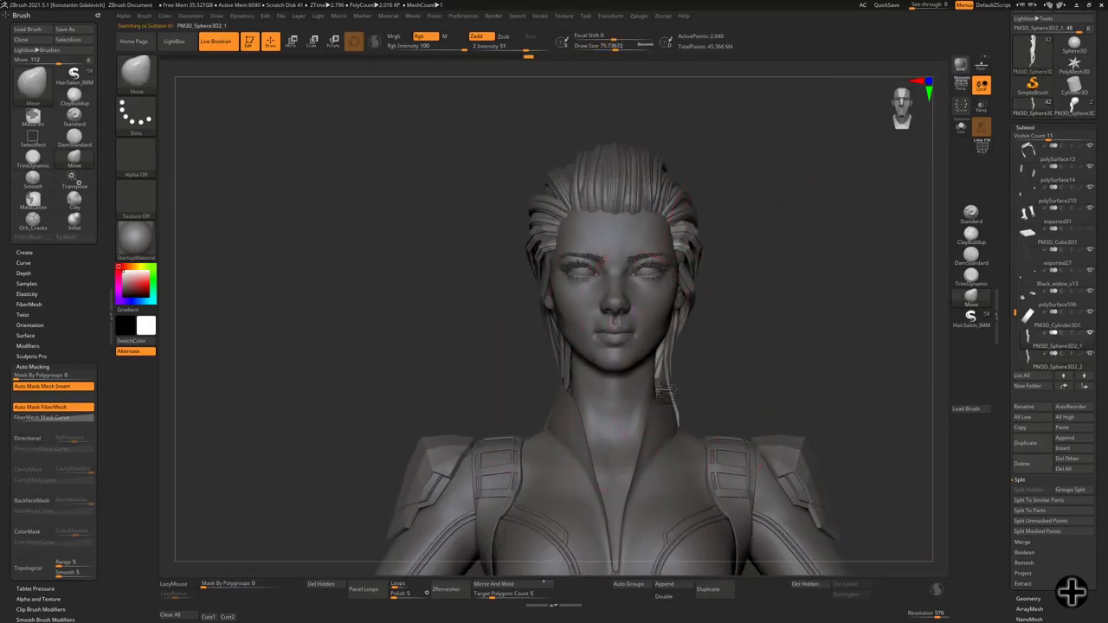
- Pull the lower ponytail strands near the neck into shape and draw new strands on top of the head
mouse_move(909, 424)
left_mouse_down()
mouse_move(684, 329)
mouse_move(819, 324)
mouse_move(780, 353)
mouse_move(824, 292)
mouse_move(711, 320)
left_mouse_up()
key("space")
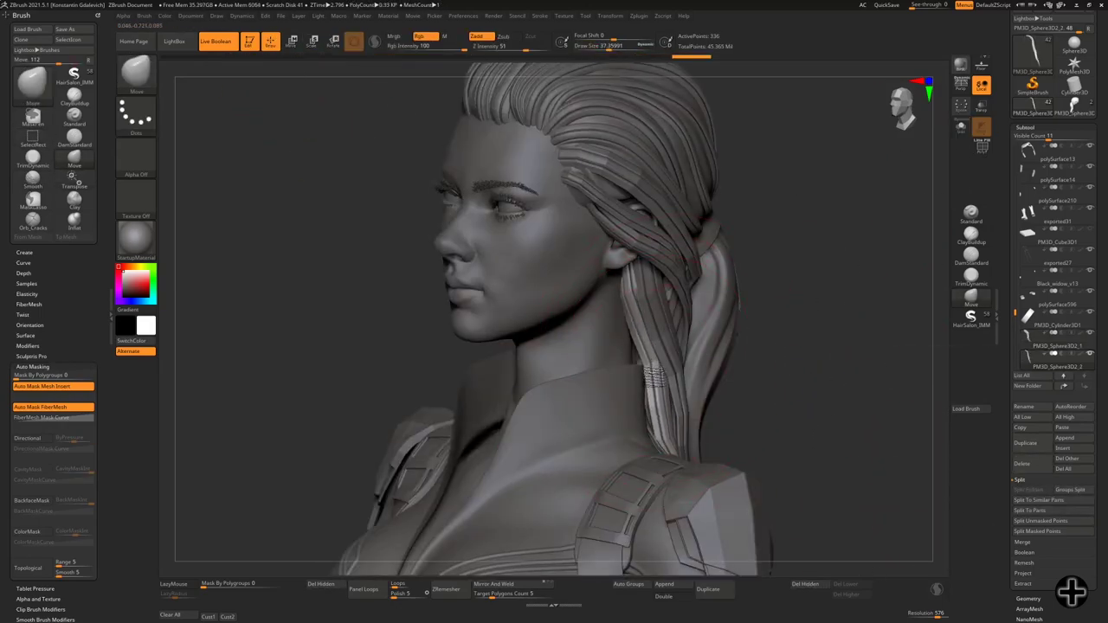
left_click_drag(654, 377, 641, 414)
left_click_drag(789, 395, 646, 376)
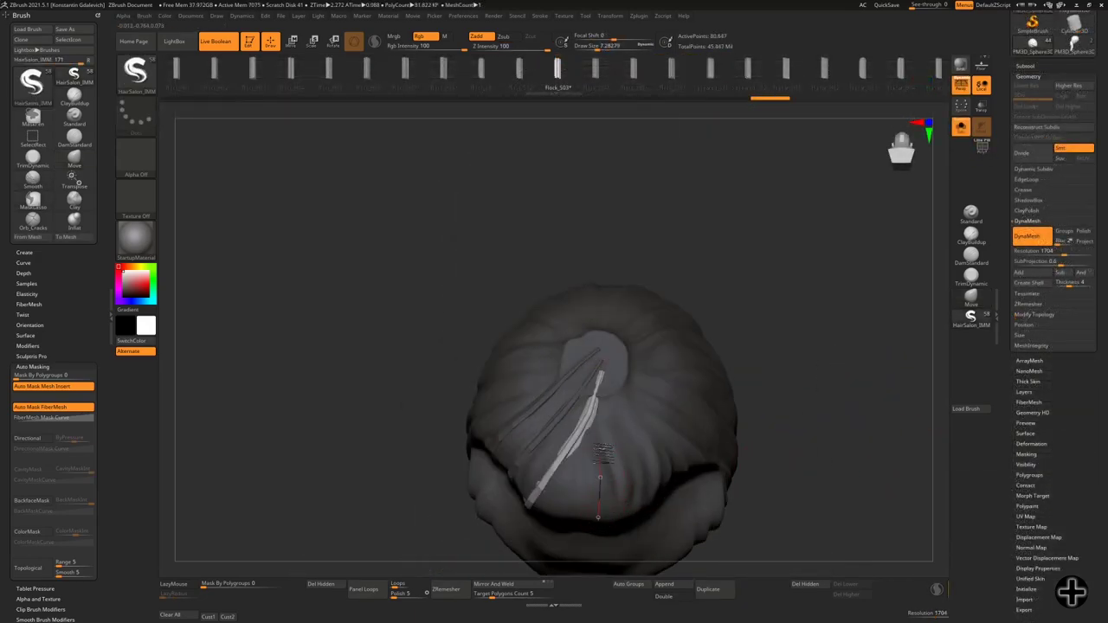
left_click_drag(599, 477, 563, 511)
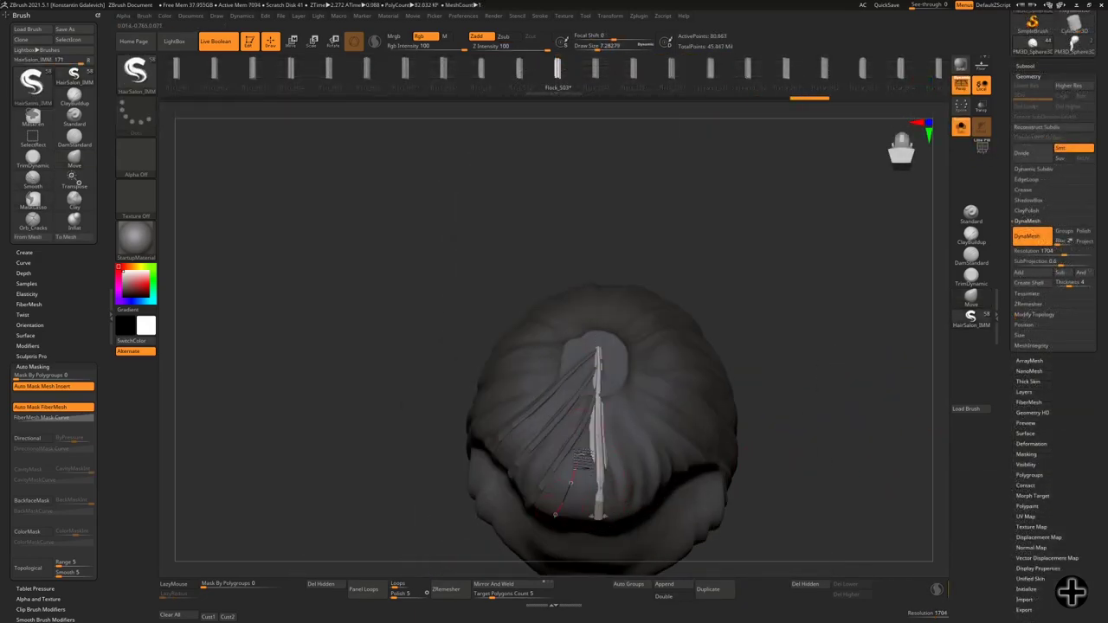
left_click_drag(779, 364, 805, 398)
left_click_drag(606, 355, 623, 519)
left_click_drag(346, 346, 398, 329)
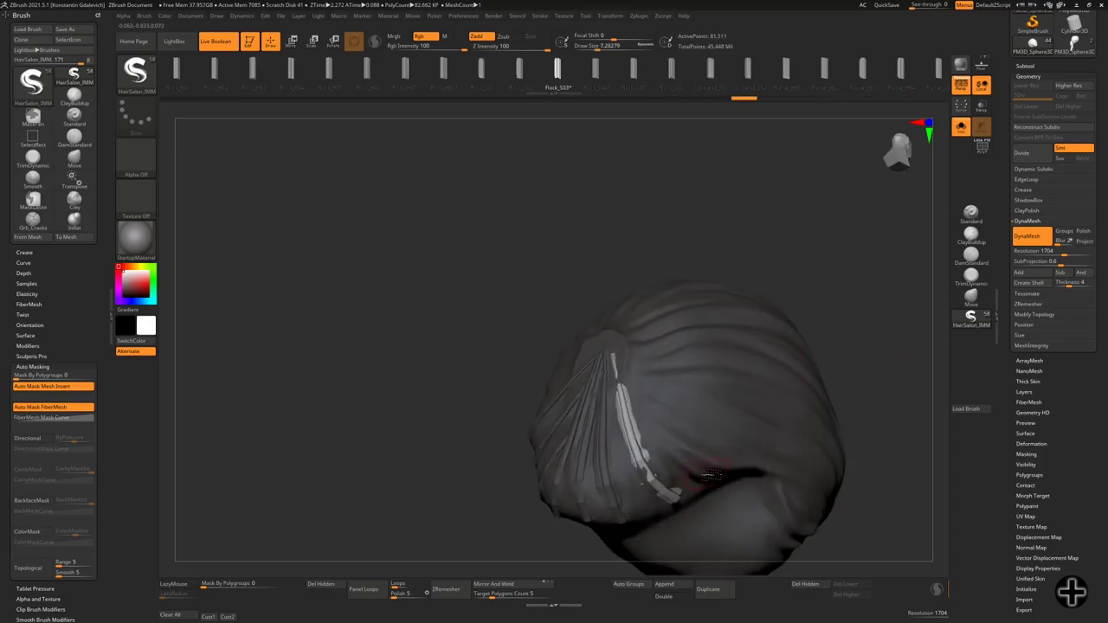
left_click_drag(906, 368, 732, 455)
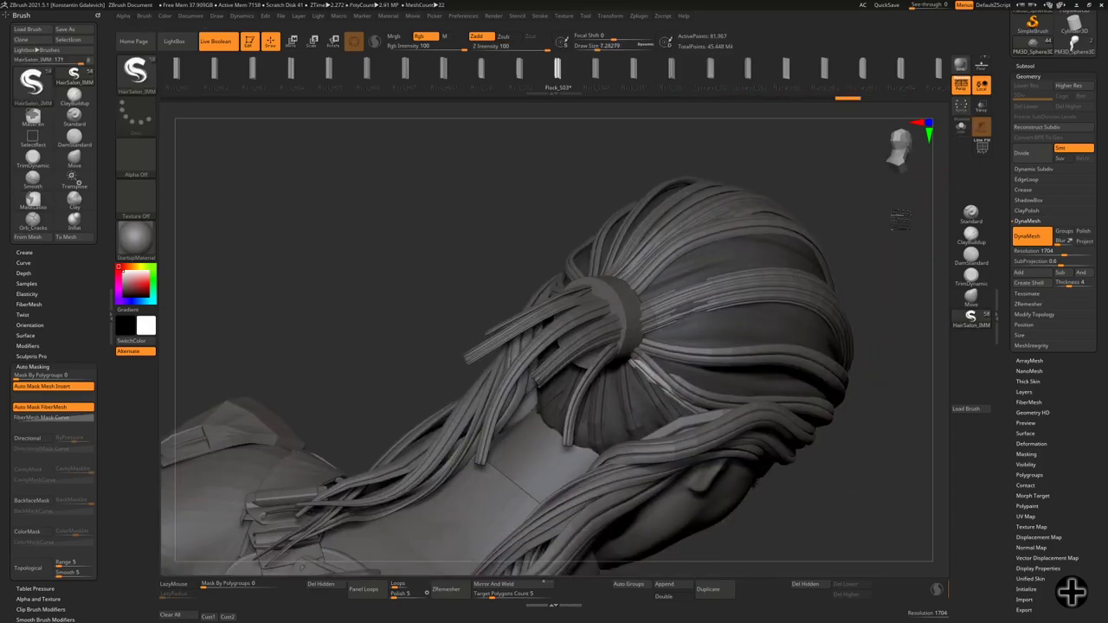
- Lasso-mask the strand fan at the hair's base and invert the mask
left_click_drag(726, 282, 639, 476, "ctrl")
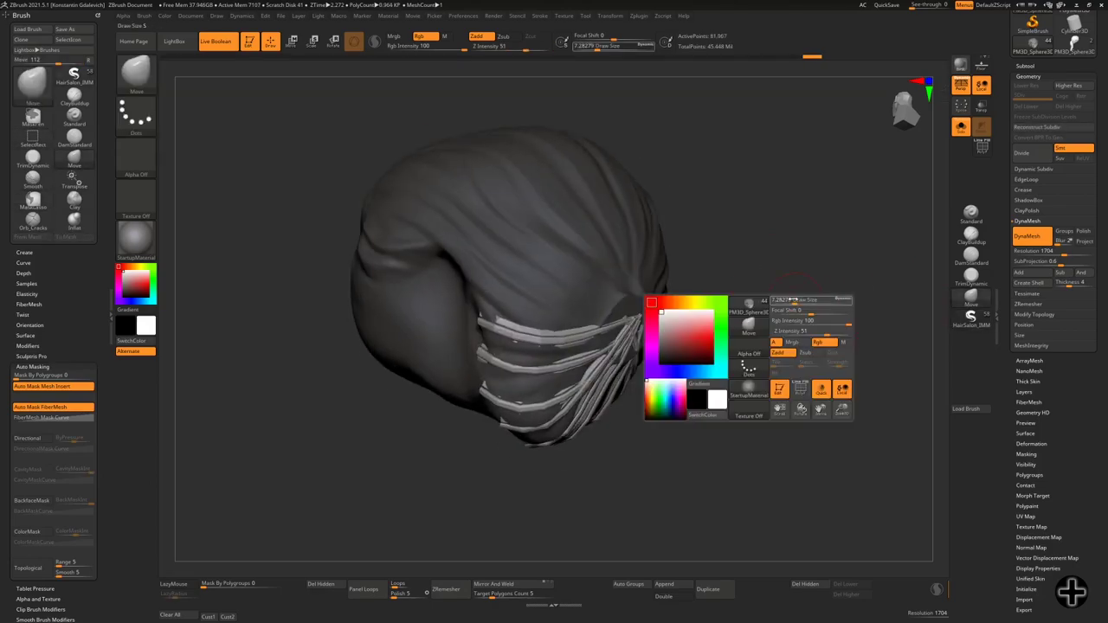
mouse_move(640, 347)
left_mouse_down()
mouse_move(597, 472)
mouse_move(795, 360)
left_mouse_up()
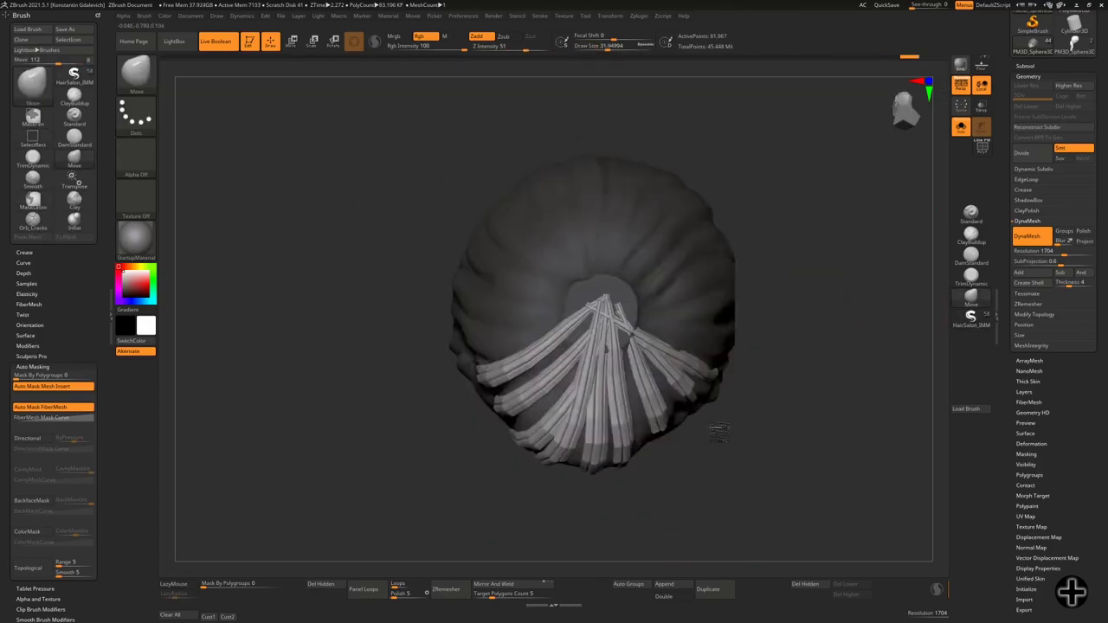
left_click(794, 359, "ctrl")
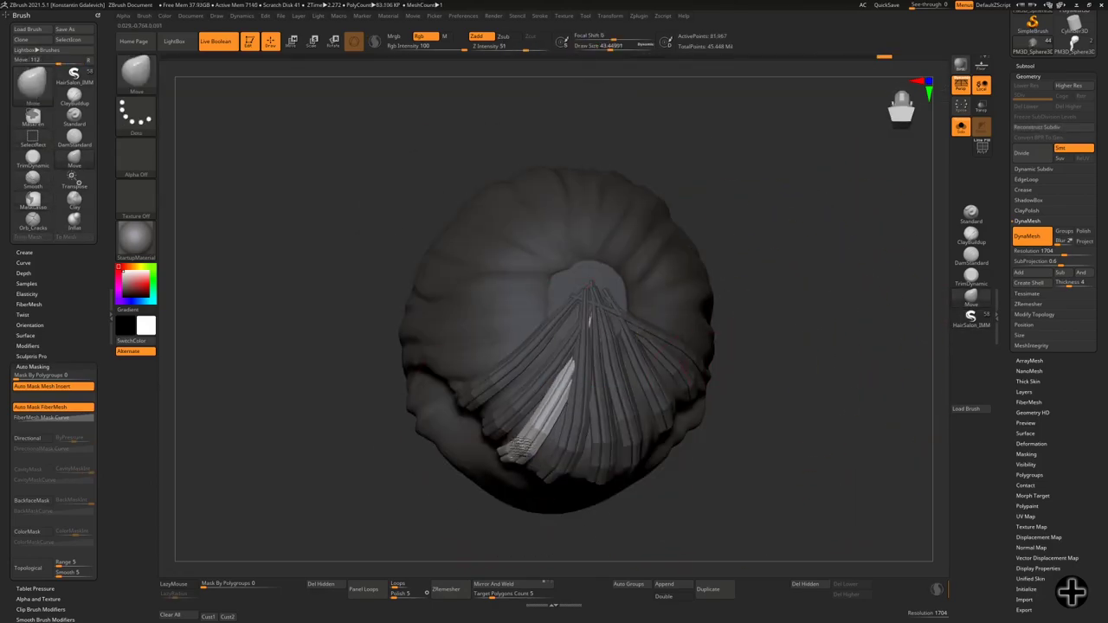
left_click_drag(791, 390, 909, 227)
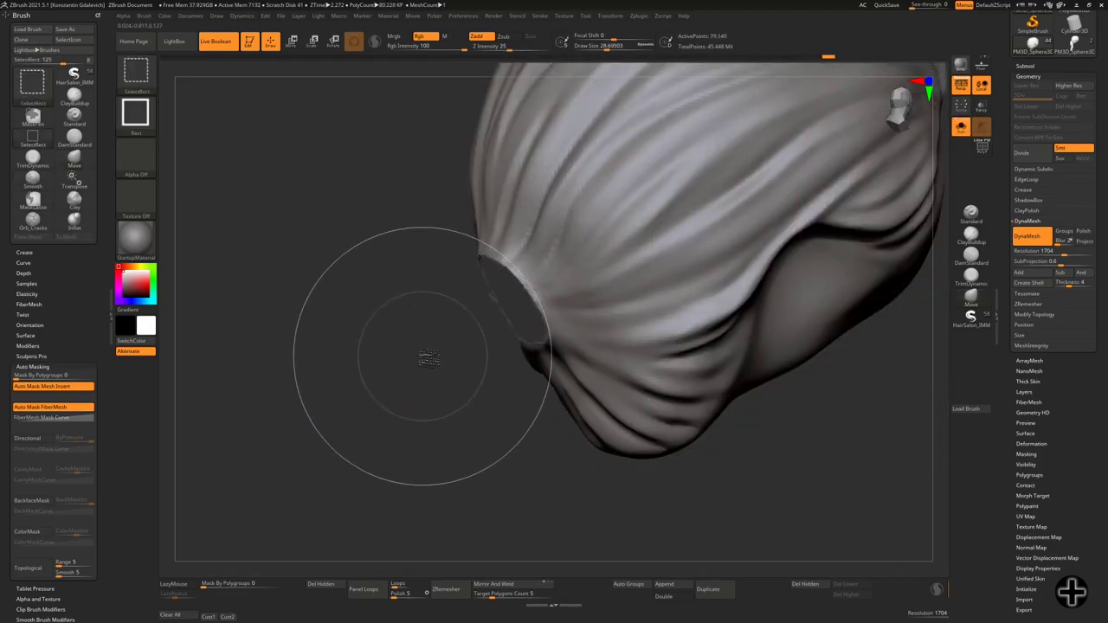
left_click_drag(484, 130, 511, 381, "ctrl+shift")
- Bring the full hair back and make the PM3D_Sphere3D7_2 clump the active subtool
left_click(961, 127)
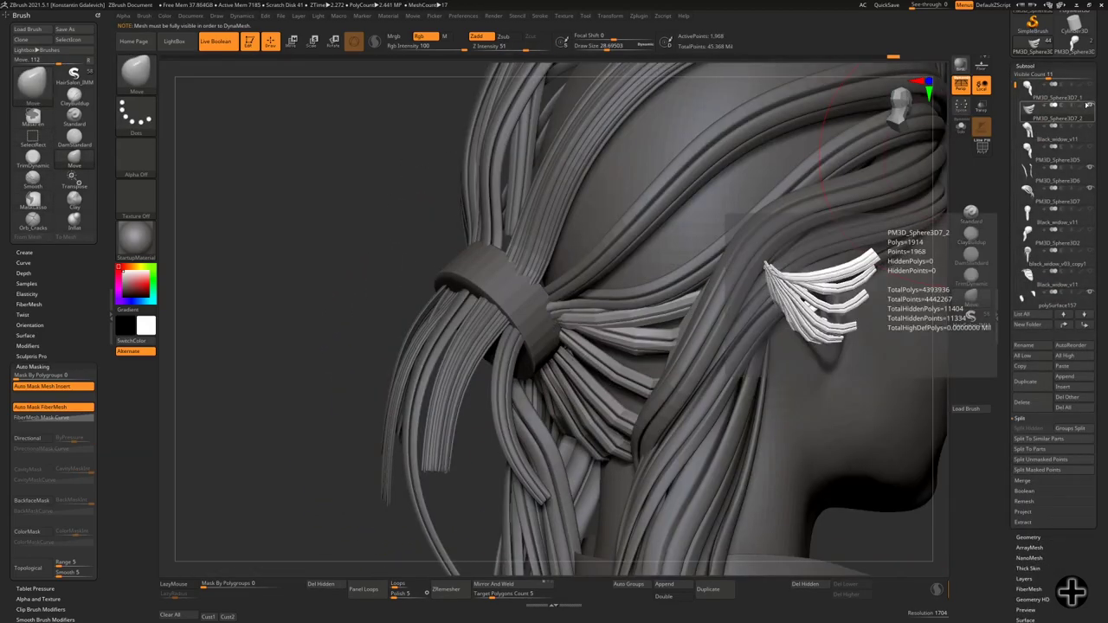
left_click_drag(305, 355, 612, 327)
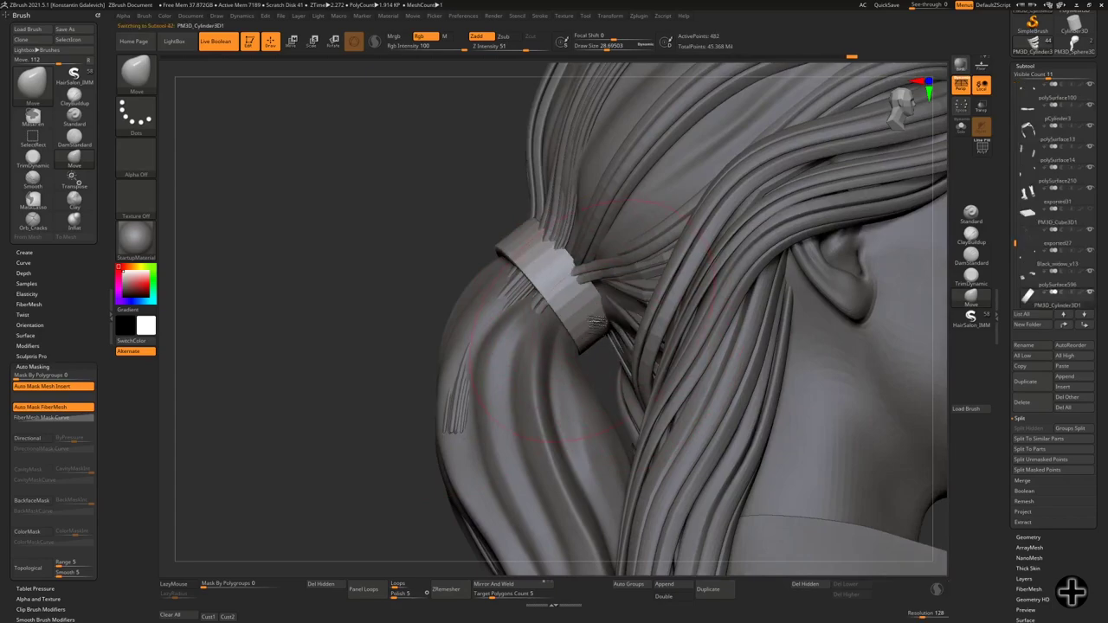
left_click(611, 342, "alt")
key("space")
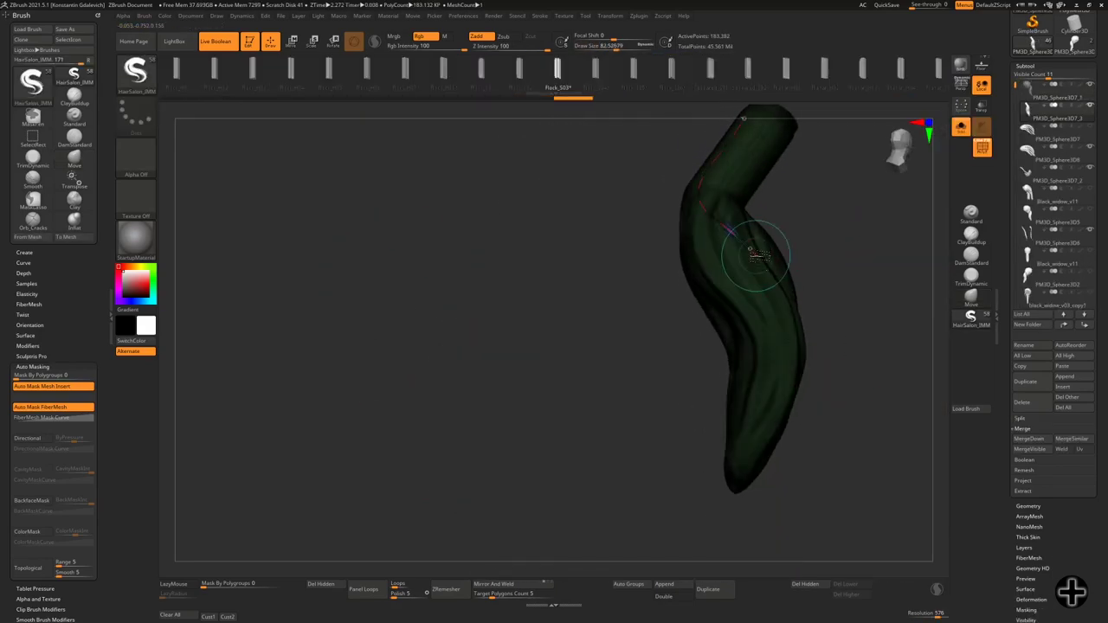
- Orbit in on the isolated green hair clump and bring up the brush settings
right_click_drag(756, 253, 883, 329)
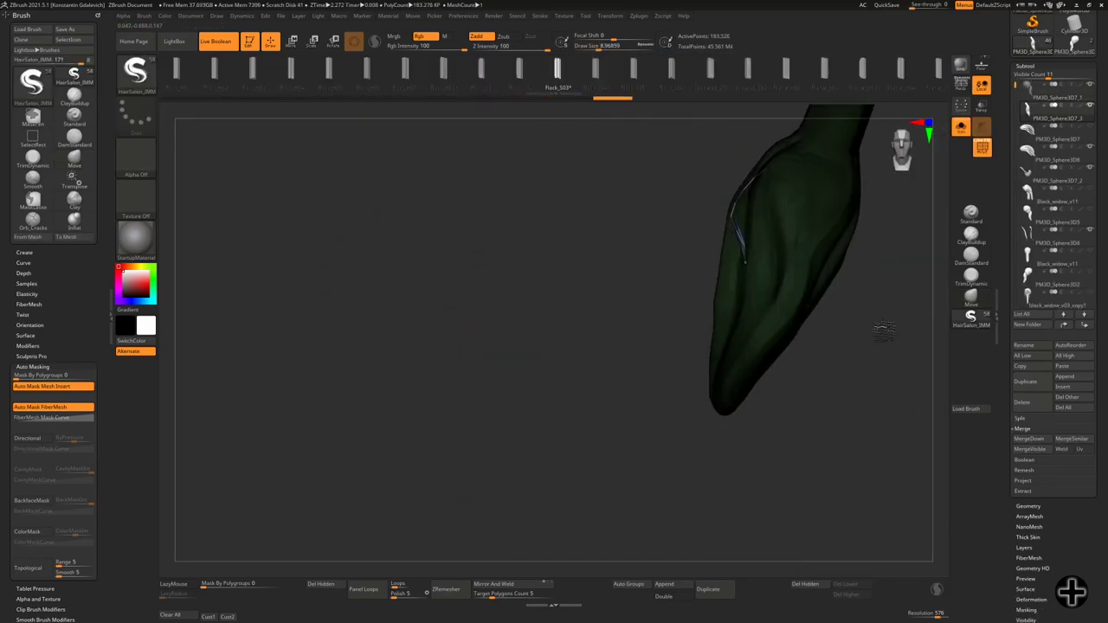
mouse_move(823, 396)
right_mouse_down()
mouse_move(862, 415)
mouse_move(826, 286)
right_mouse_up()
left_click(586, 15)
key("space")
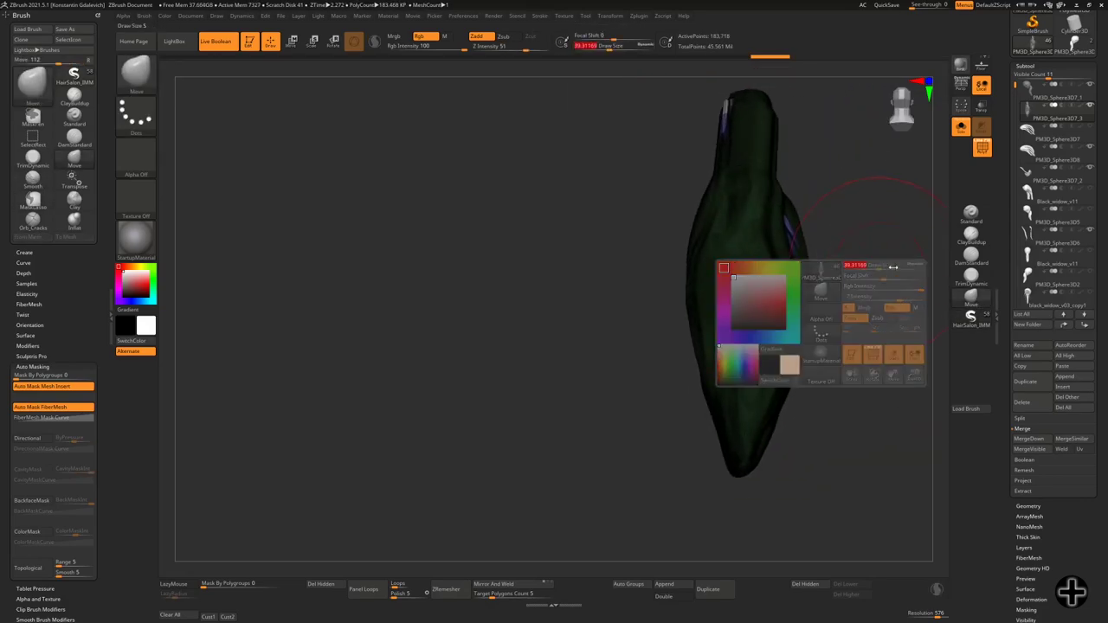
right_click_drag(893, 267, 816, 243)
mouse_move(820, 272)
left_mouse_down()
mouse_move(881, 269)
mouse_move(861, 233)
left_mouse_up()
- Draw curve-tube strands over the clump, alternating with the Move brush to shape them
left_click(970, 317)
key("b")
key("m")
key("v")
mouse_move(895, 326)
left_mouse_down()
mouse_move(837, 349)
mouse_move(863, 372)
mouse_move(821, 176)
mouse_move(755, 234)
mouse_move(682, 262)
mouse_move(801, 296)
left_mouse_up()
left_click(970, 317)
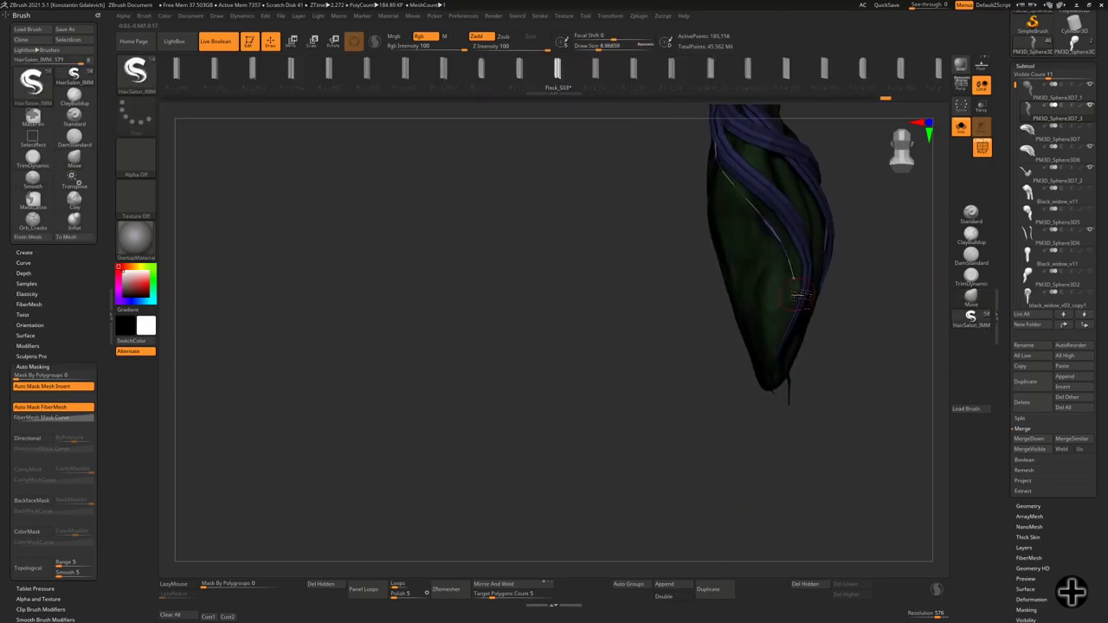
key("b")
key("m")
key("v")
mouse_move(847, 336)
left_mouse_down()
mouse_move(868, 361)
mouse_move(789, 420)
mouse_move(858, 220)
left_mouse_up()
- Lay more curve-tube strands around the clump's other side and reshape them with Move
left_click(970, 317)
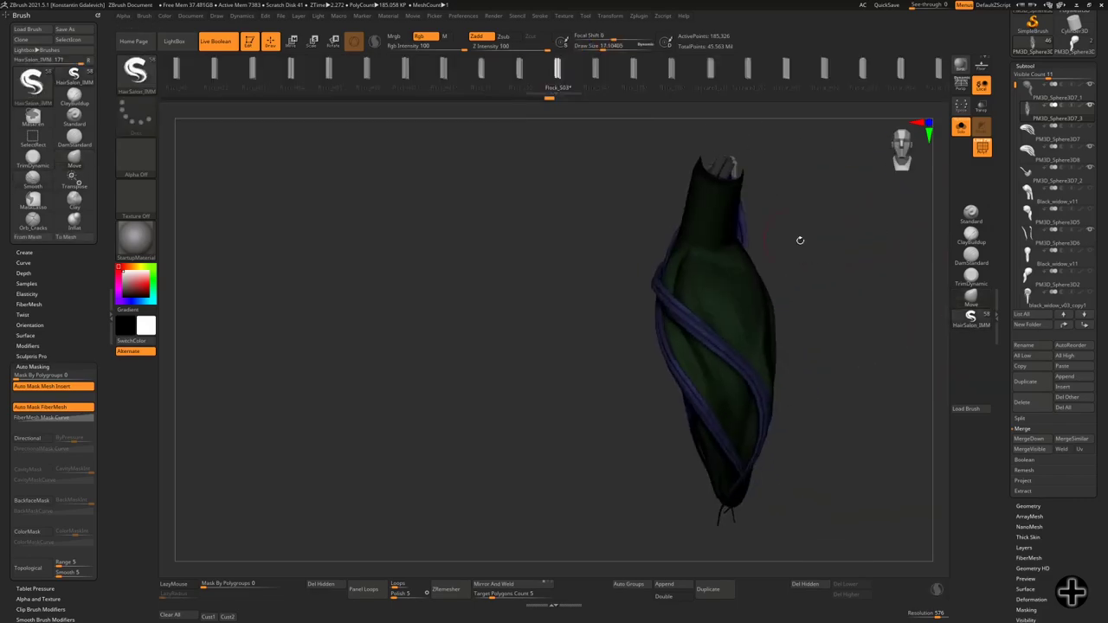
key("space")
left_click_drag(874, 277, 699, 200)
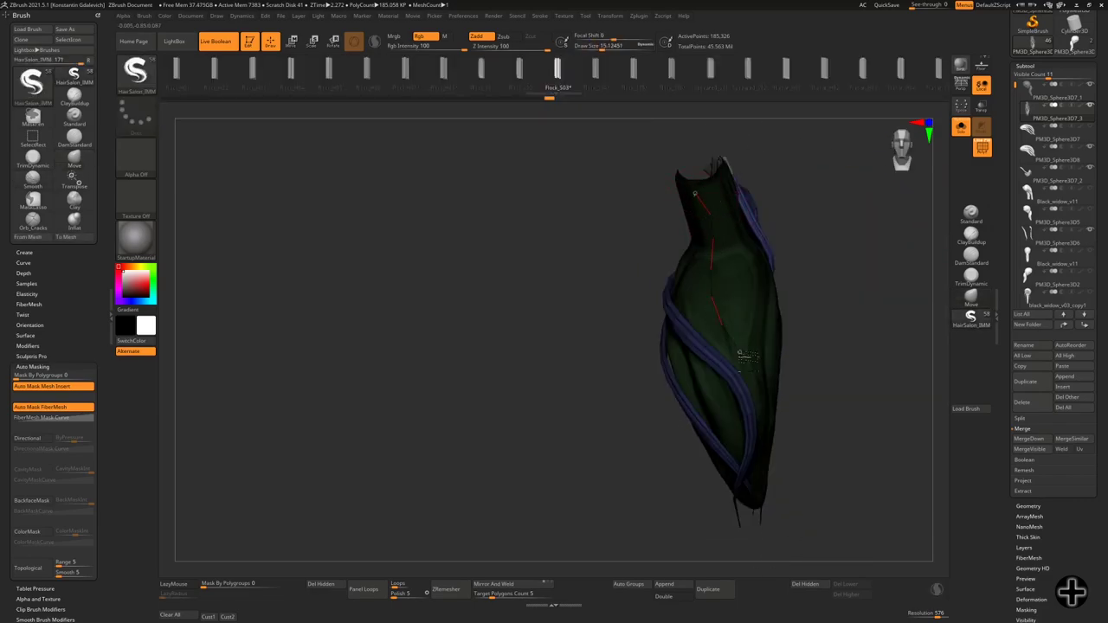
mouse_move(866, 259)
left_mouse_down()
mouse_move(883, 247)
mouse_move(874, 251)
left_mouse_up()
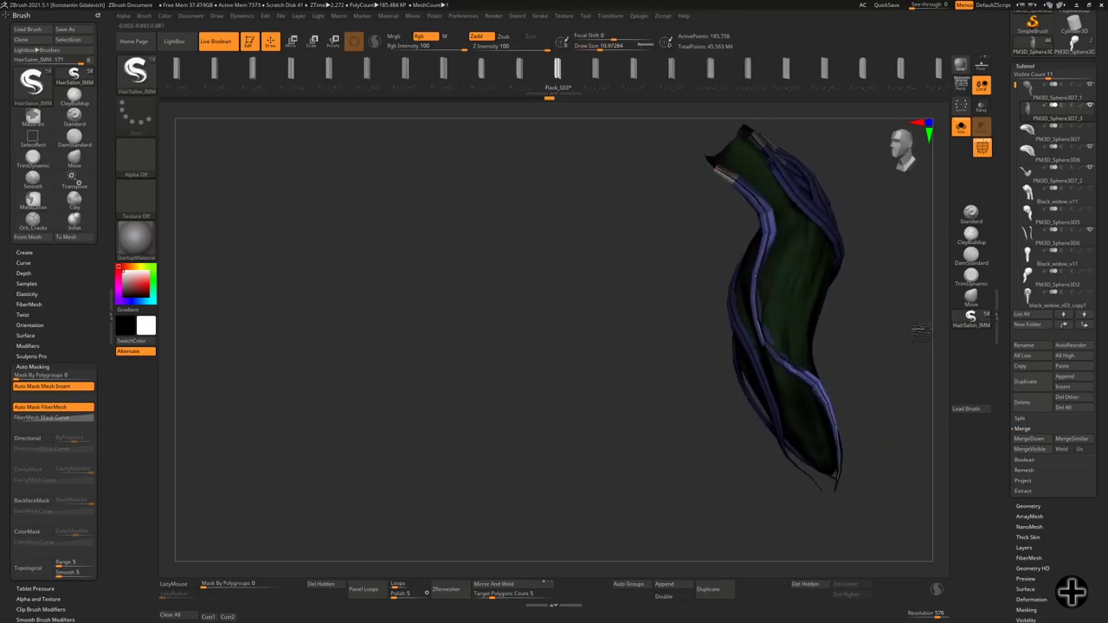
mouse_move(846, 460)
left_mouse_down()
mouse_move(890, 382)
mouse_move(777, 403)
left_mouse_up()
mouse_move(759, 341)
left_mouse_down()
mouse_move(786, 462)
mouse_move(861, 309)
mouse_move(697, 270)
mouse_move(821, 376)
mouse_move(811, 266)
mouse_move(755, 267)
left_mouse_up()
key("b")
key("m")
key("v")
key("space")
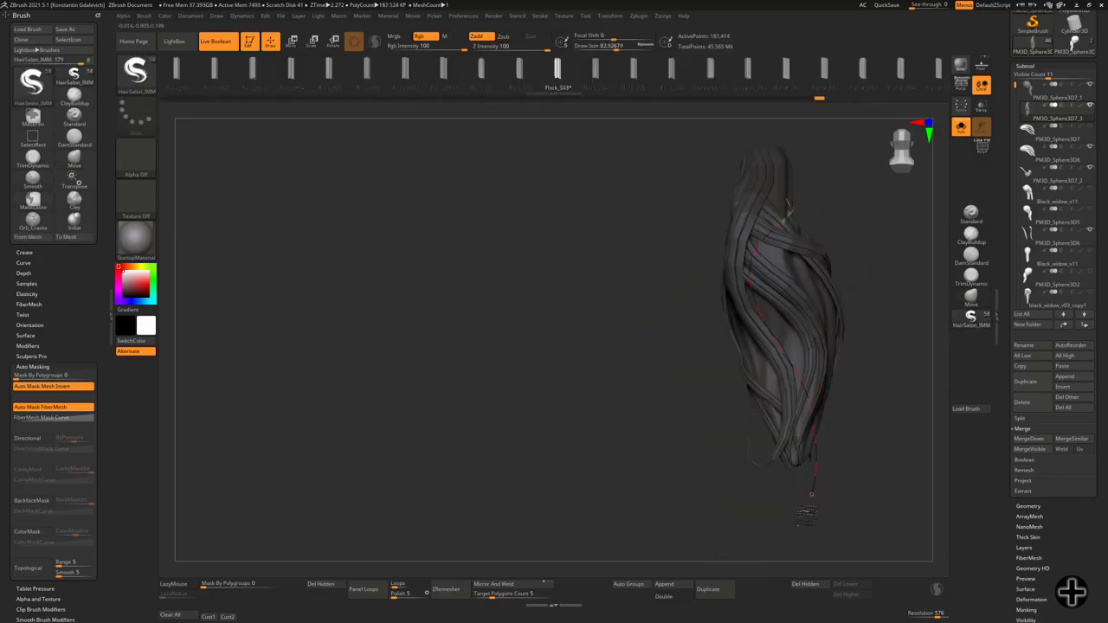
left_click_drag(808, 513, 762, 312)
- Fine-tune strands with a Move brush of size about 15, then show the whole bust
key("b")
key("m")
key("v")
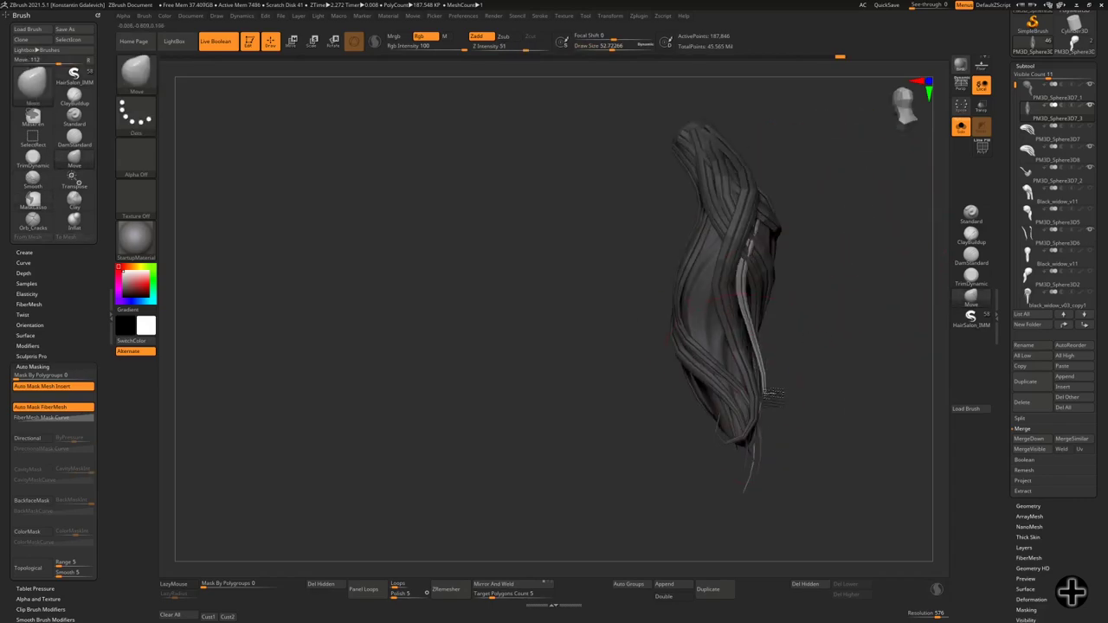
key("space")
mouse_move(773, 394)
left_mouse_down()
mouse_move(718, 450)
mouse_move(744, 397)
left_mouse_up()
mouse_move(864, 490)
left_mouse_down()
mouse_move(745, 420)
mouse_move(776, 380)
mouse_move(725, 479)
mouse_move(745, 391)
mouse_move(732, 437)
left_mouse_up()
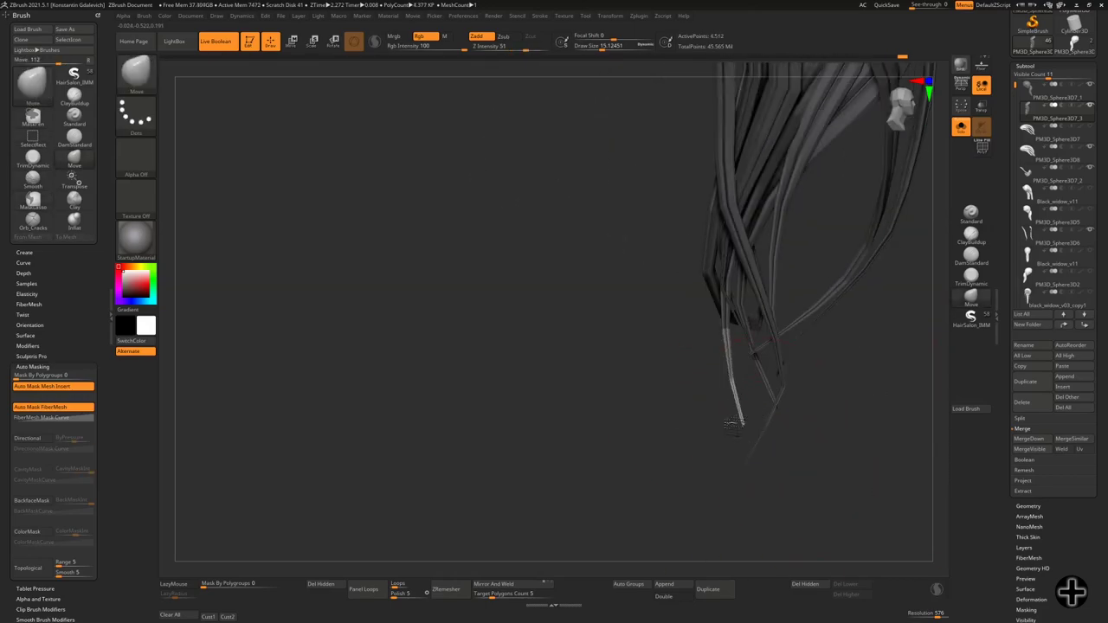
key("ctrl+shift+s")
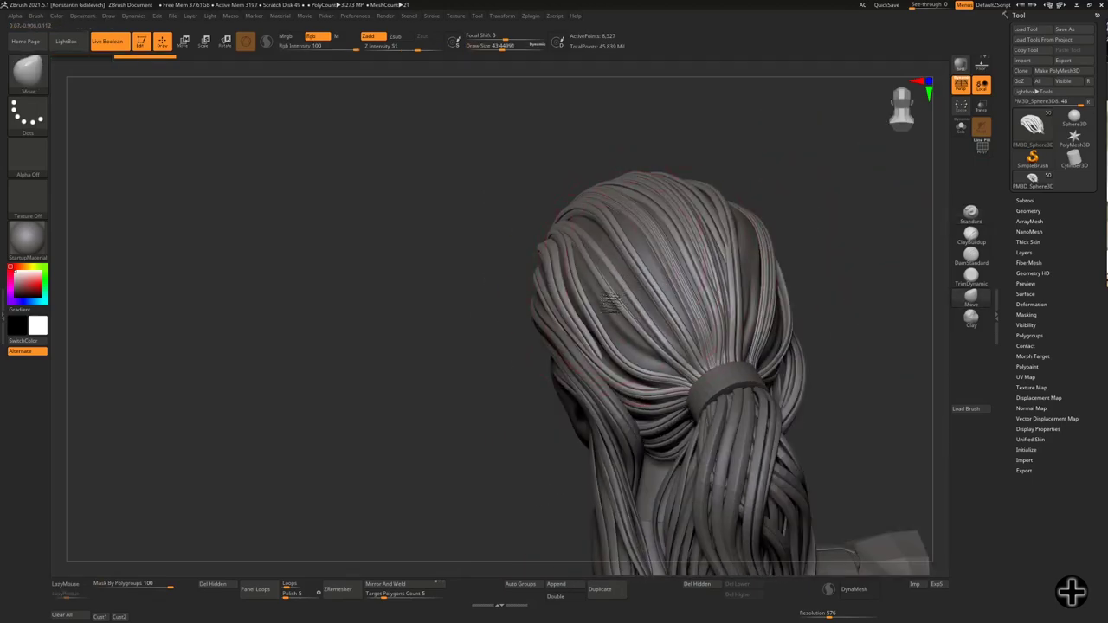
mouse_move(682, 229)
right_mouse_down()
mouse_move(760, 215)
mouse_move(746, 245)
mouse_move(743, 200)
right_mouse_up()
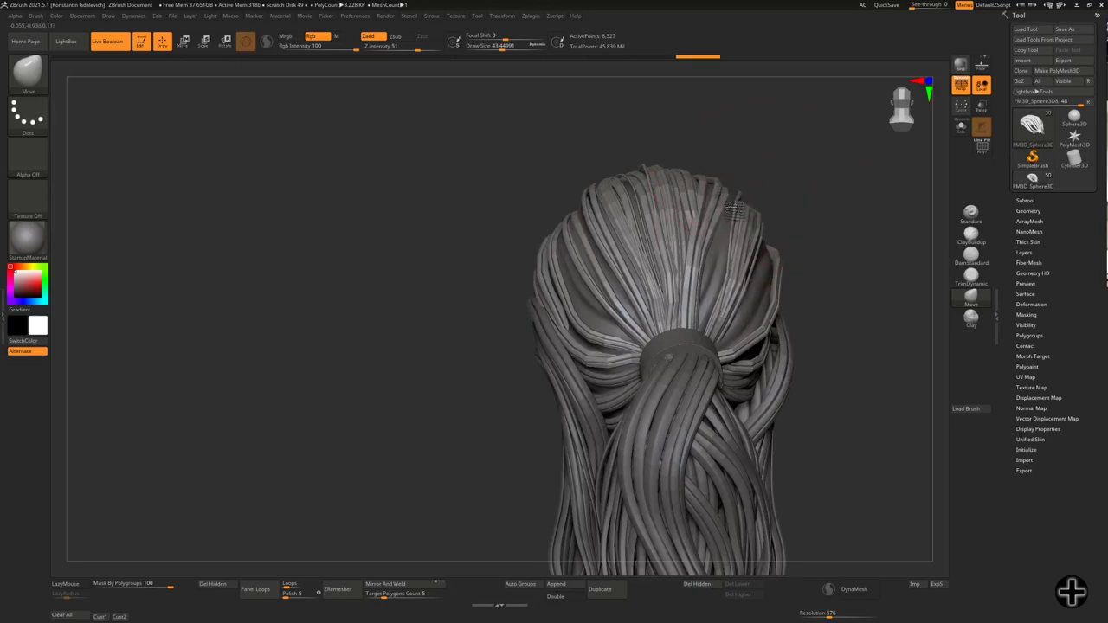
right_click_drag(719, 275, 744, 258)
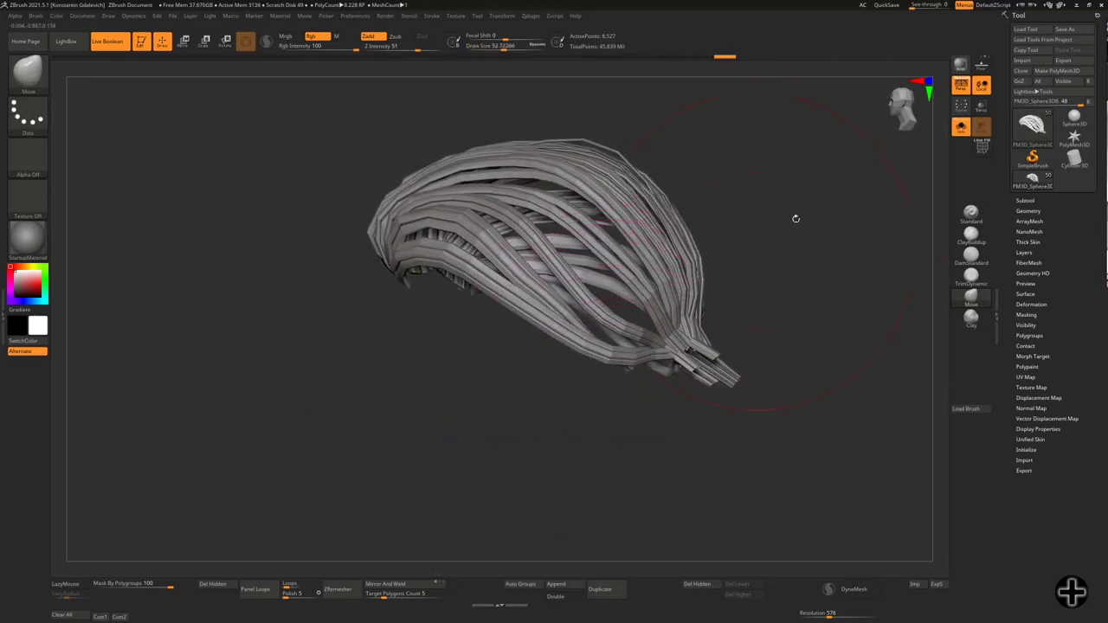
right_click_drag(620, 386, 664, 369)
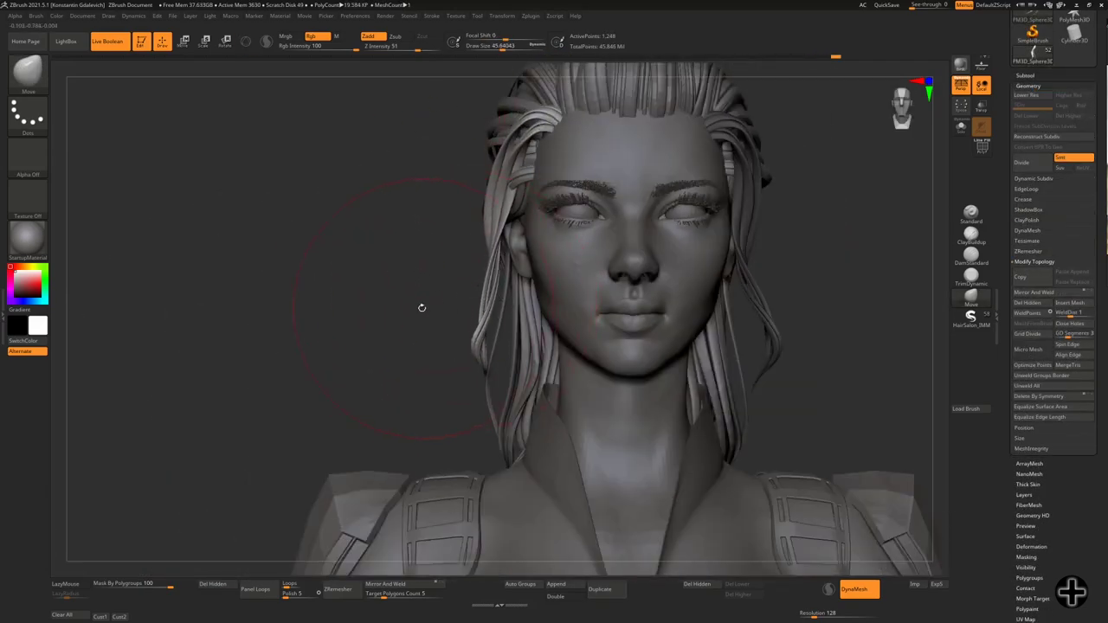
- Thicken the lower part of the front strand with the Inflate brush
mouse_move(422, 307)
left_mouse_down()
mouse_move(460, 392)
mouse_move(755, 184)
left_mouse_up()
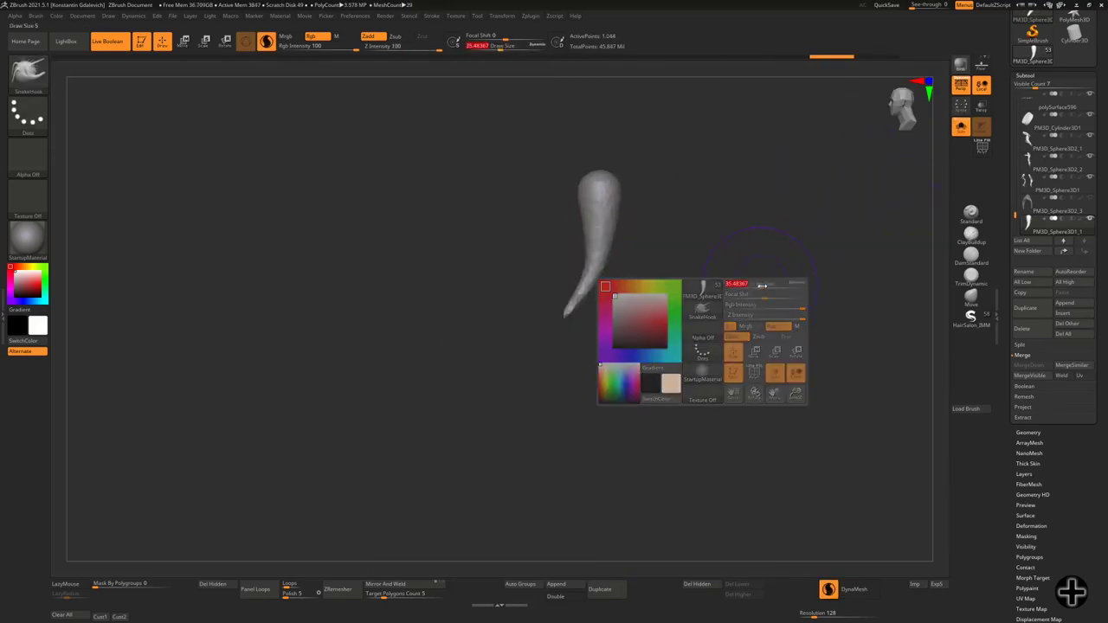
key("b")
key("i")
key("n")
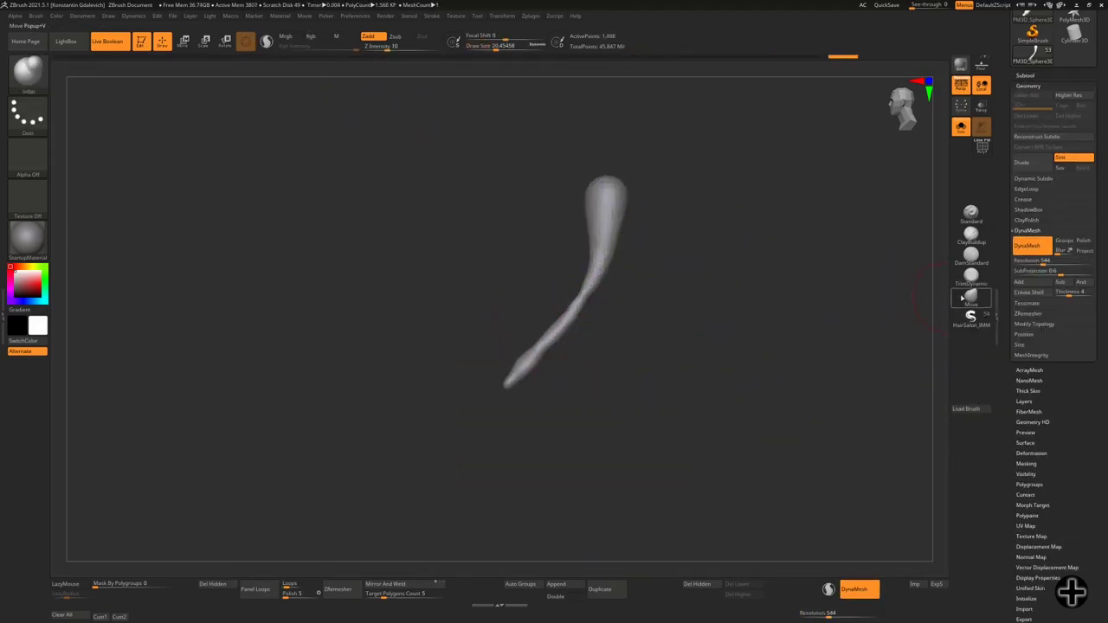
- Turn Solo off and orbit around the full bust, ending face-on to the camera
left_click(962, 297)
right_click_drag(570, 310, 586, 317)
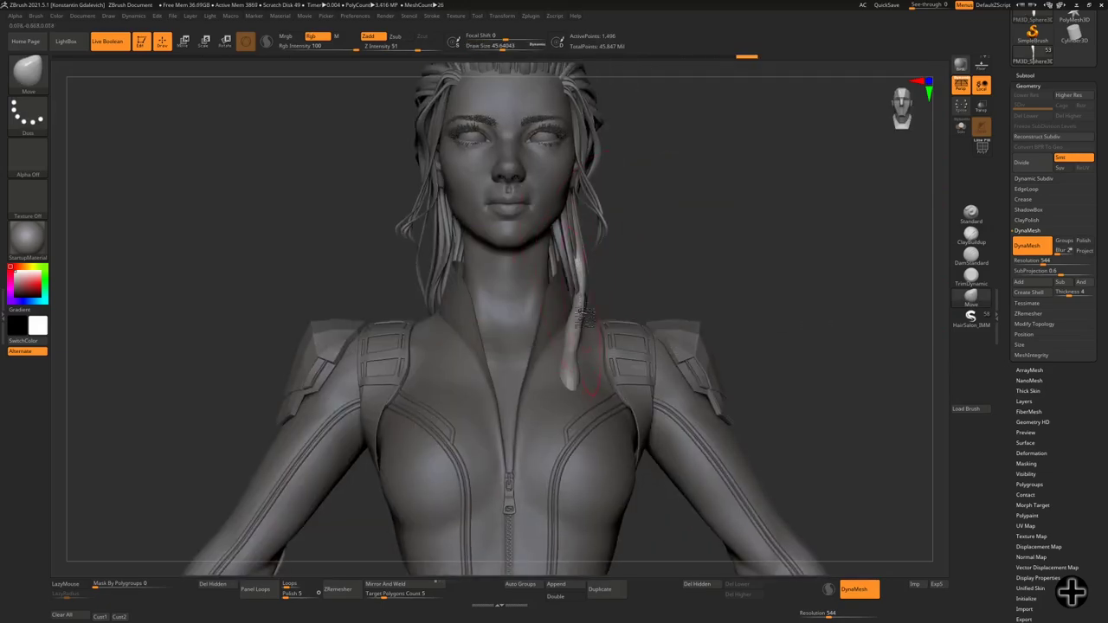
mouse_move(759, 344)
right_mouse_down()
mouse_move(620, 328)
mouse_move(613, 339)
right_mouse_up()
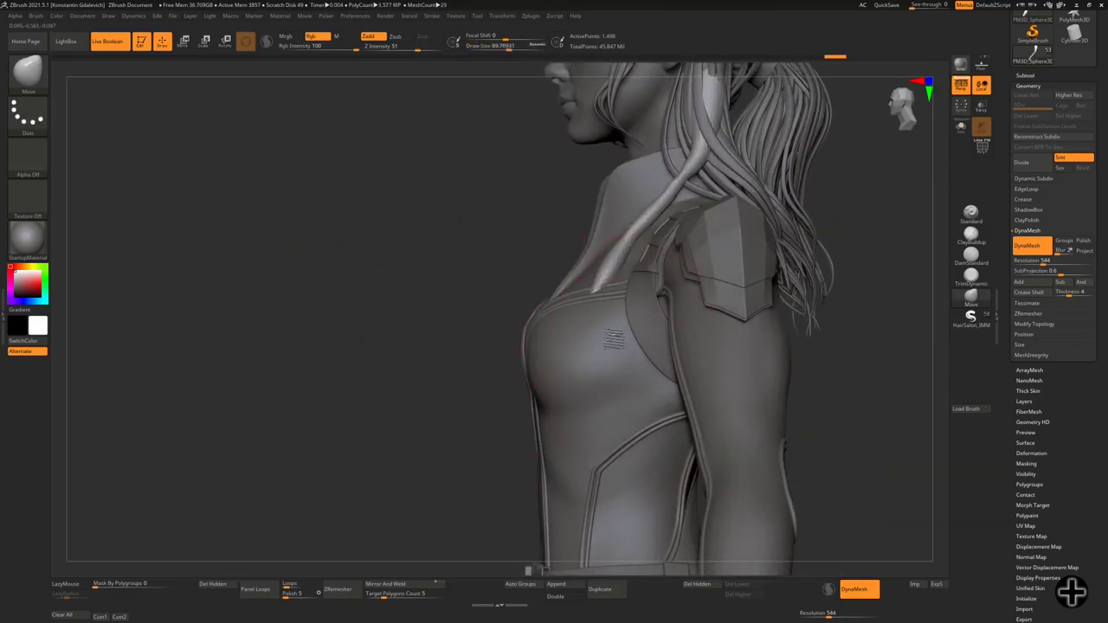
right_click_drag(541, 313, 615, 442)
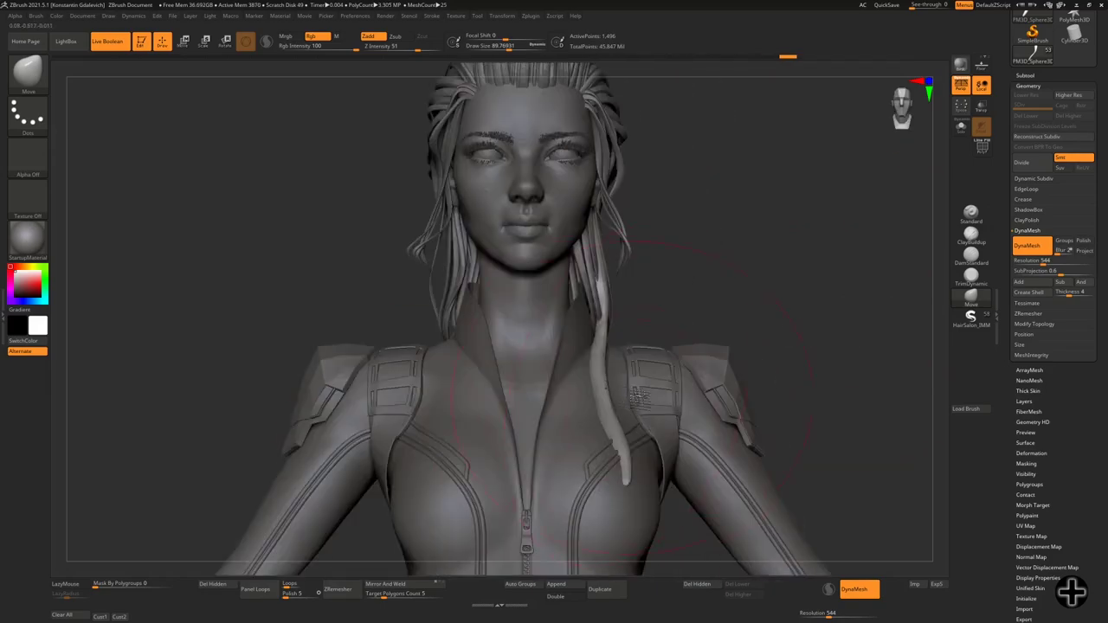
right_click_drag(617, 438, 909, 286)
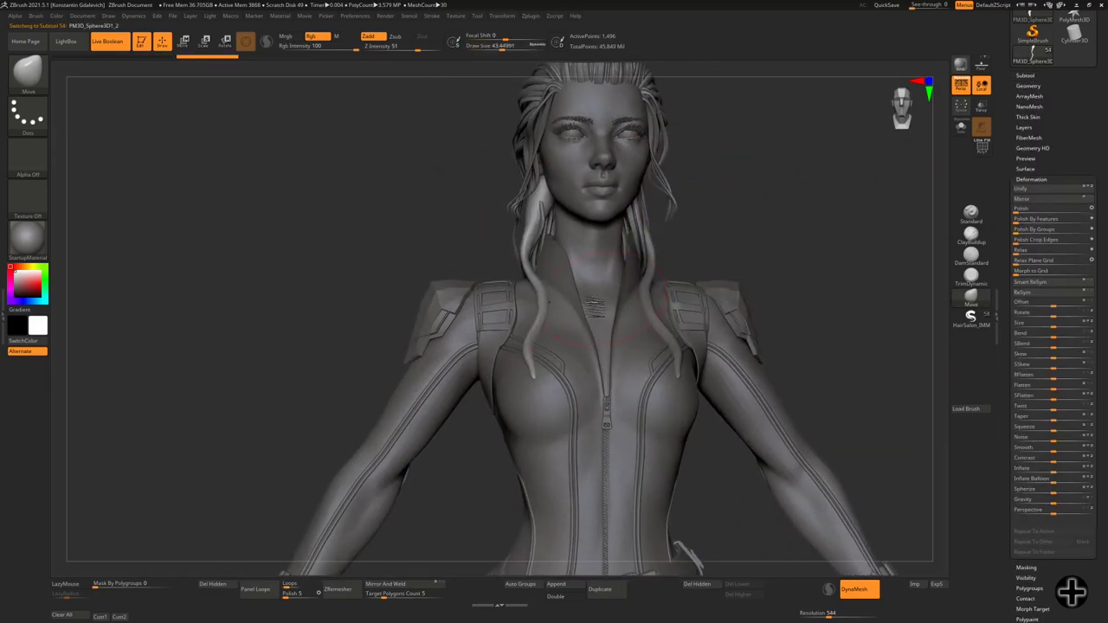
right_click_drag(527, 310, 745, 225)
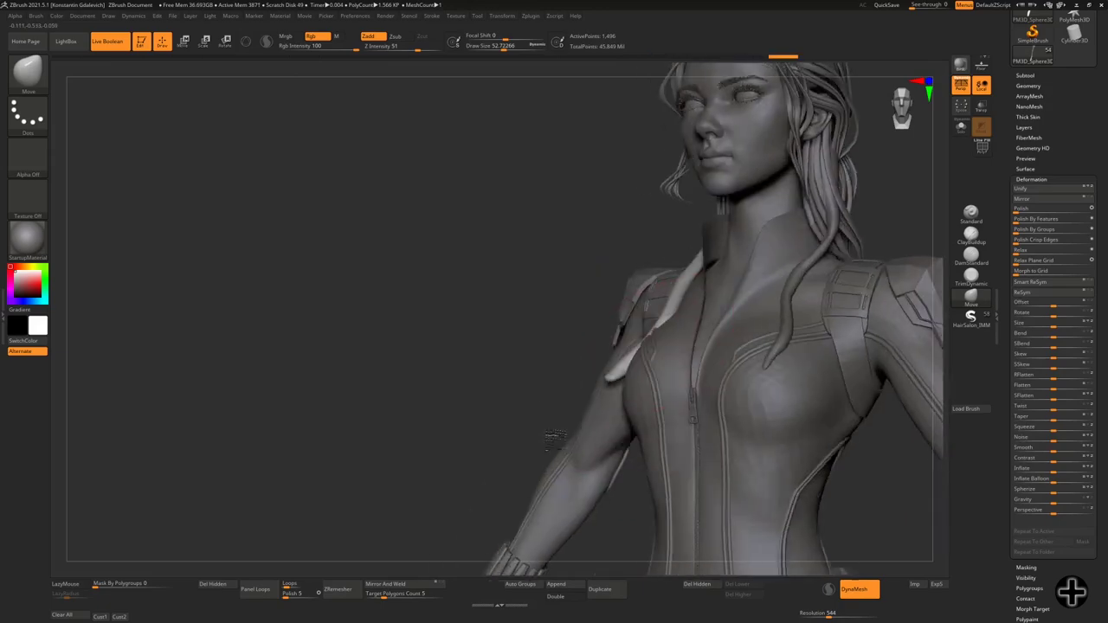
right_click_drag(618, 372, 812, 229)
left_click(961, 128)
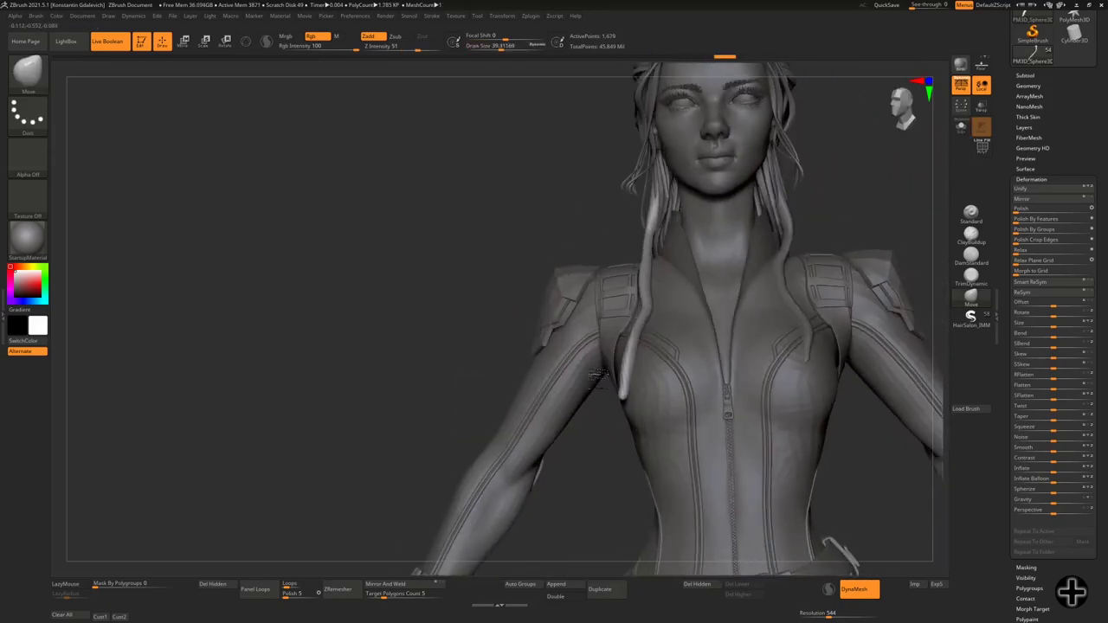
right_click_drag(607, 347, 710, 329)
right_click_drag(719, 416, 746, 428)
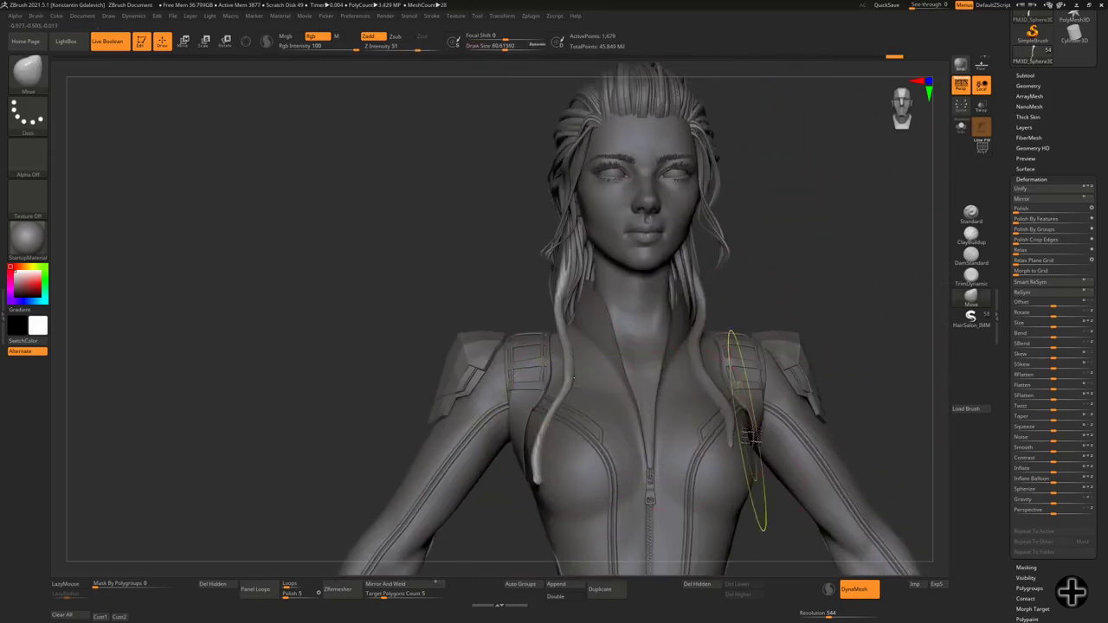
- Select another hair subtool and draw a HairSalon braid insert down over the chest
left_click(1025, 75)
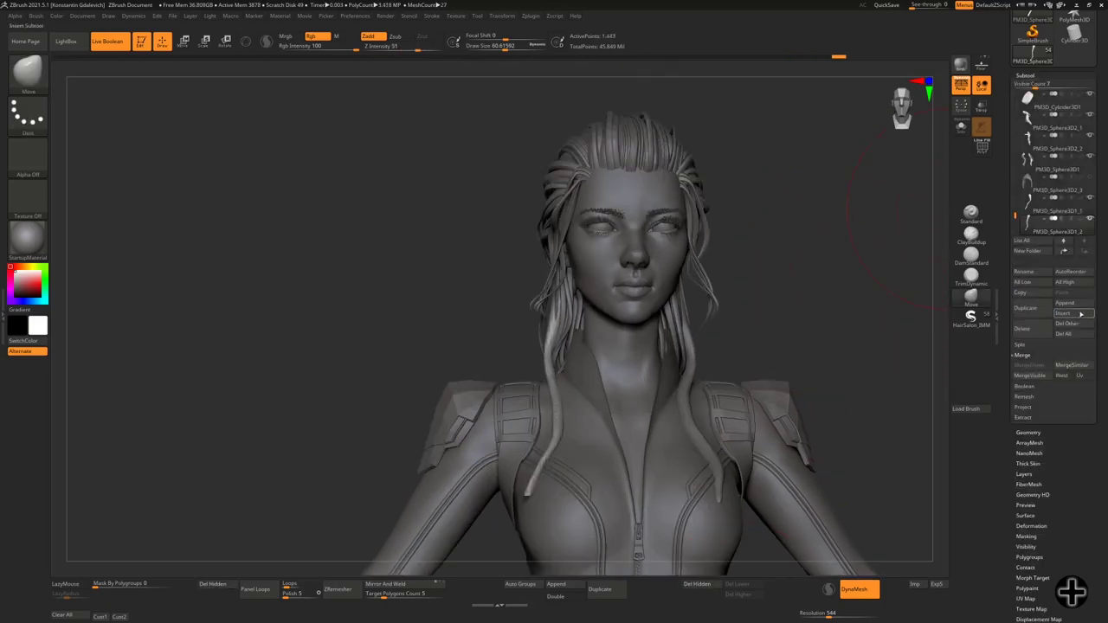
right_click_drag(537, 346, 592, 353)
mouse_move(606, 312)
right_mouse_down()
mouse_move(675, 309)
mouse_move(740, 565)
right_mouse_up()
key("space")
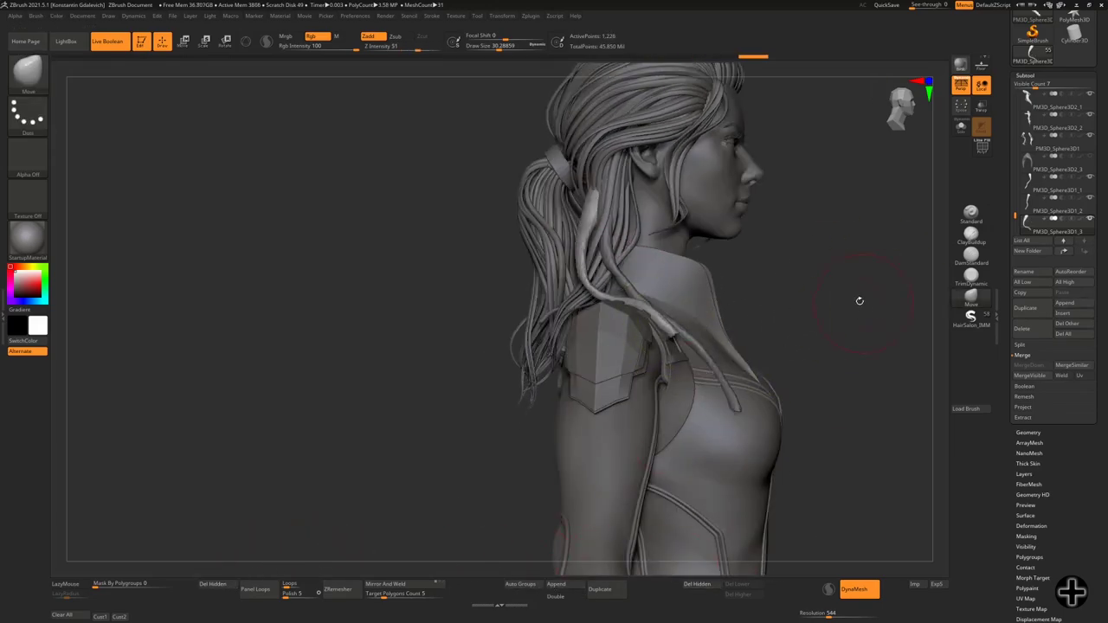
key("space")
mouse_move(860, 300)
right_mouse_down()
mouse_move(745, 337)
mouse_move(626, 341)
mouse_move(582, 385)
mouse_move(606, 355)
right_mouse_up()
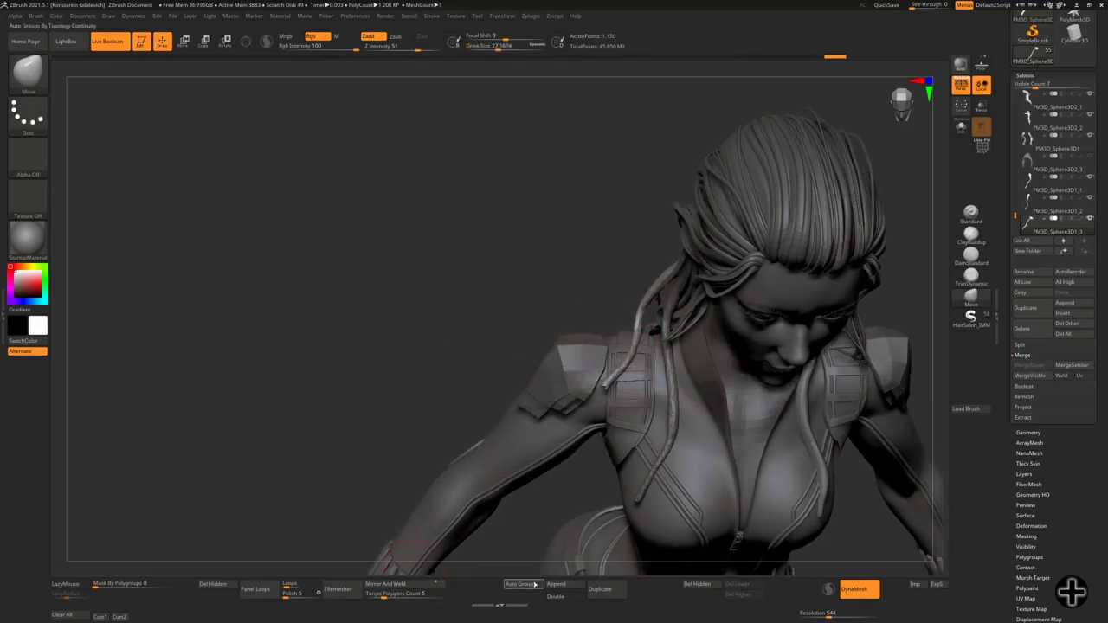
mouse_move(520, 519)
right_mouse_down()
mouse_move(477, 185)
mouse_move(597, 321)
right_mouse_up()
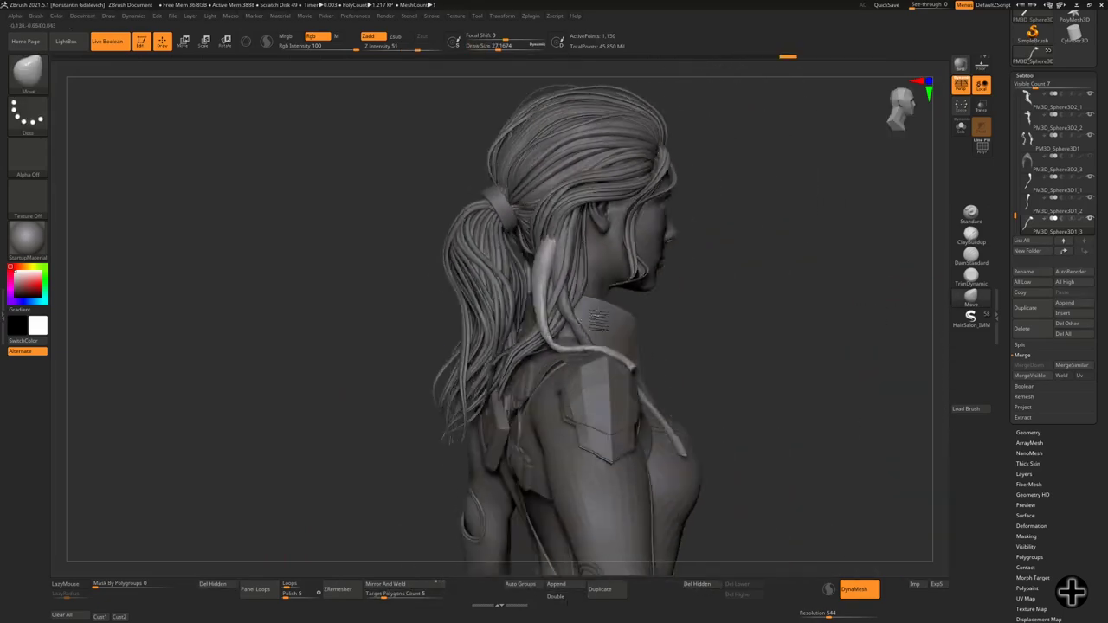
- Check the braid in Solo and adjust it with Stroke > Curve Modifiers
left_click(961, 127)
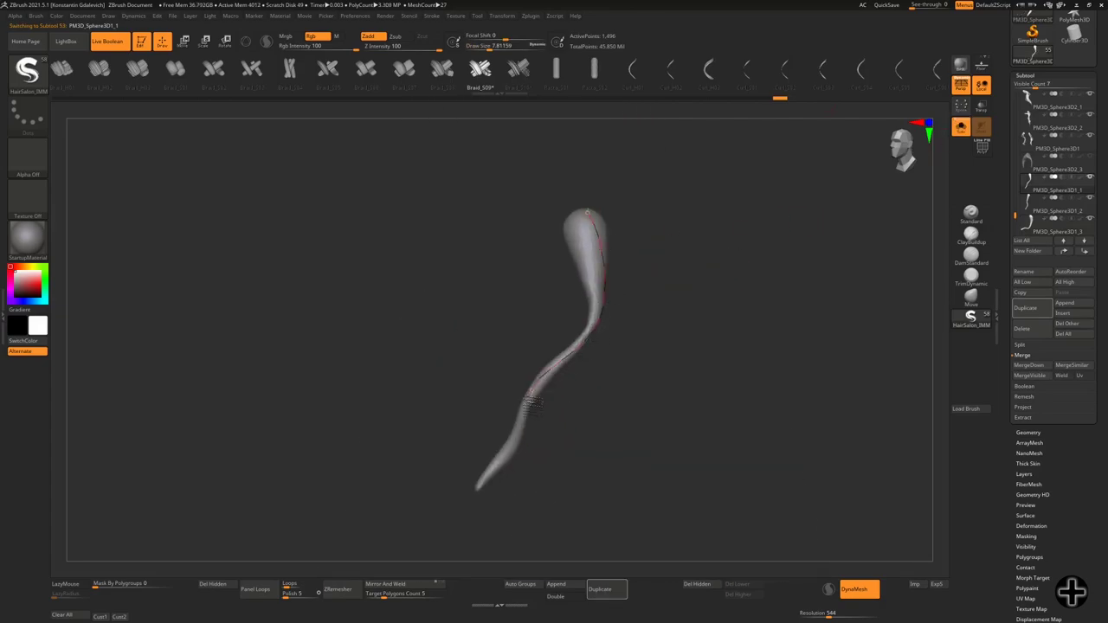
left_click(960, 127)
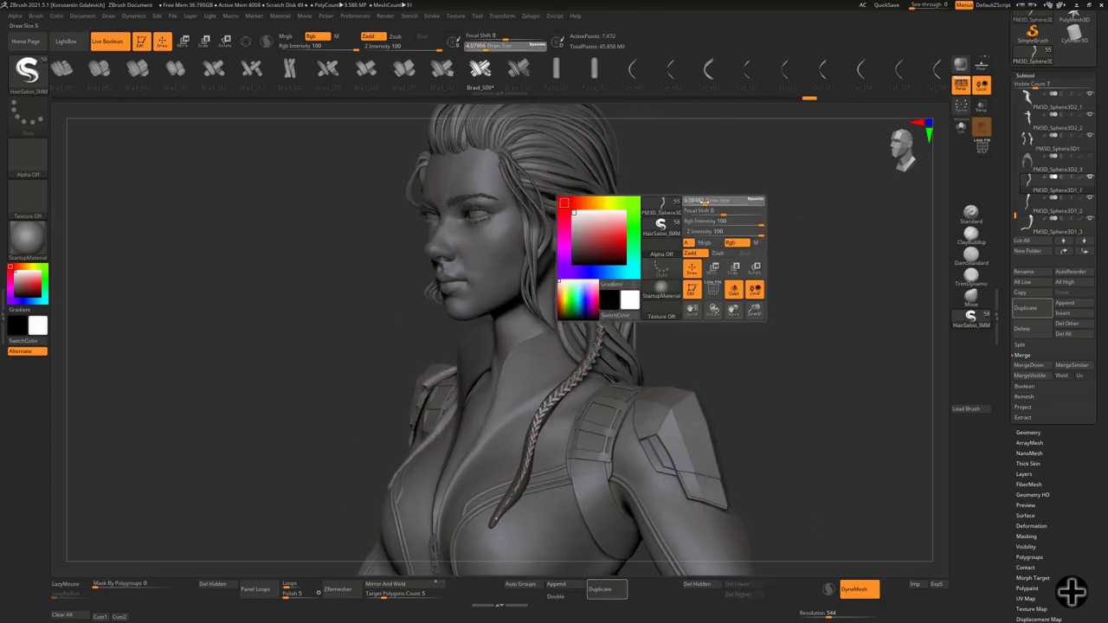
left_click_drag(738, 224, 606, 217)
left_click(431, 15)
left_click(459, 230)
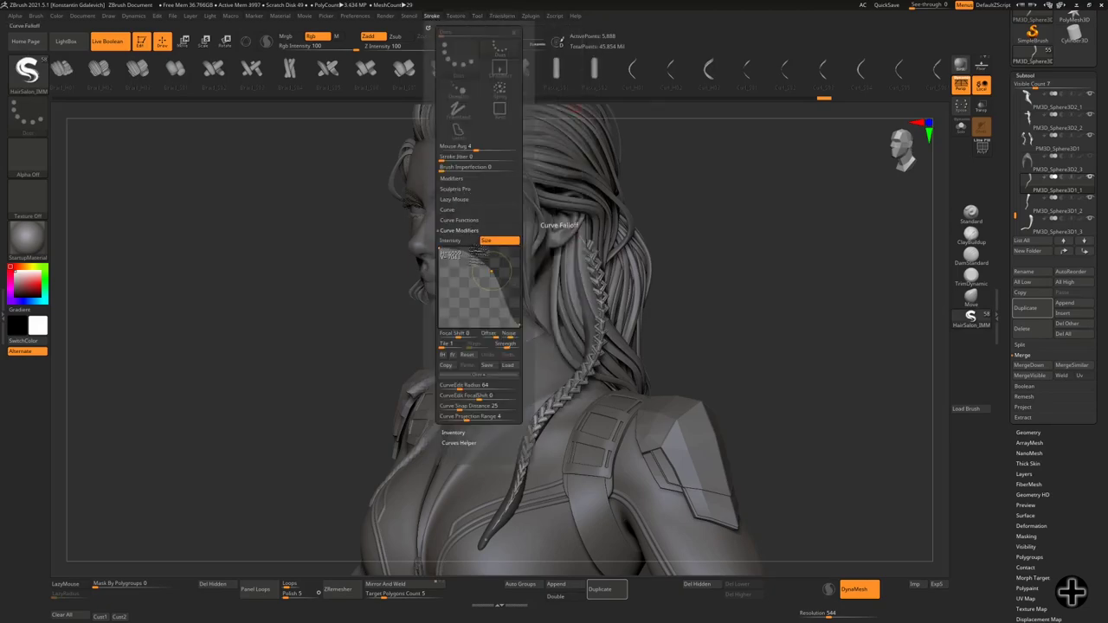
mouse_move(524, 308)
left_mouse_down()
mouse_move(779, 191)
mouse_move(805, 203)
mouse_move(828, 302)
mouse_move(925, 303)
mouse_move(890, 297)
left_mouse_up()
left_click(960, 126)
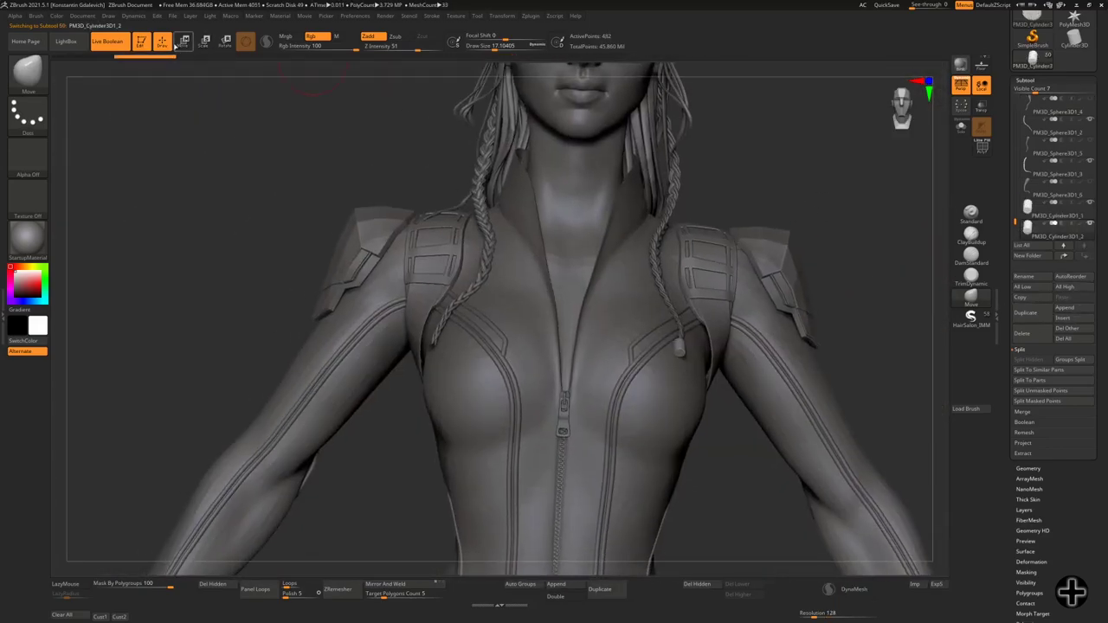
- Position the cylindrical tie near the shoulder with Transpose and inspect the strand tuft
left_click(183, 40)
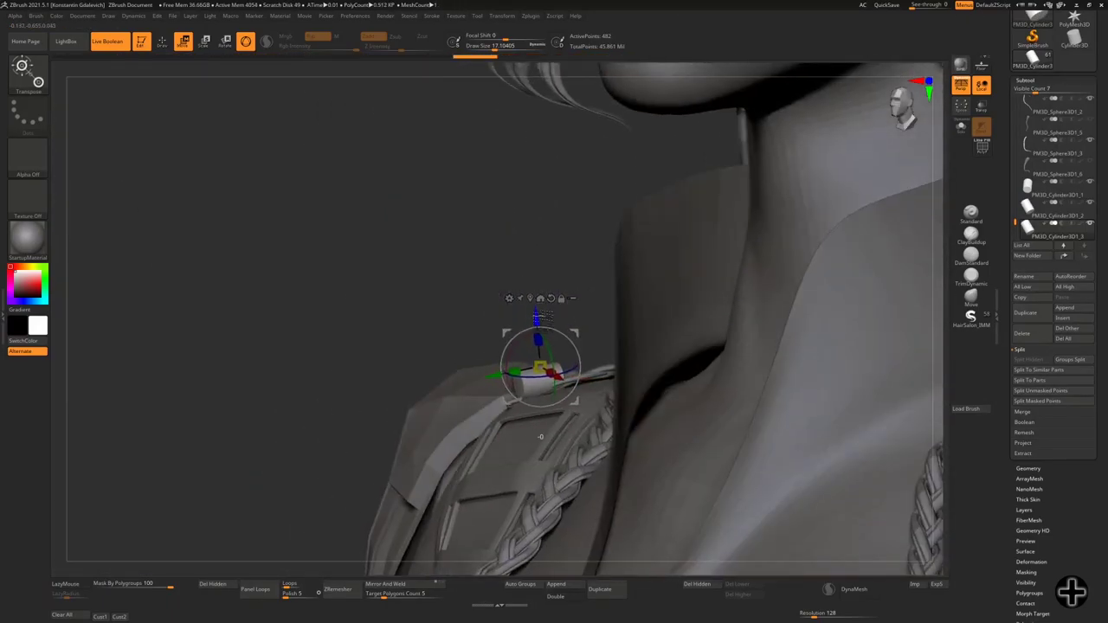
key("q")
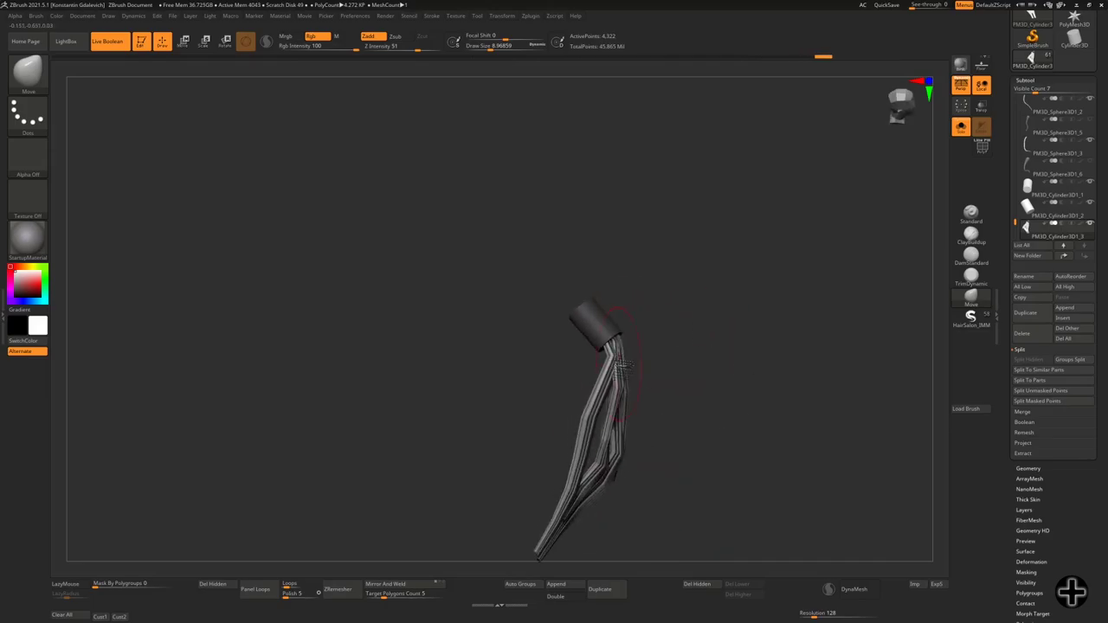
left_click(961, 127)
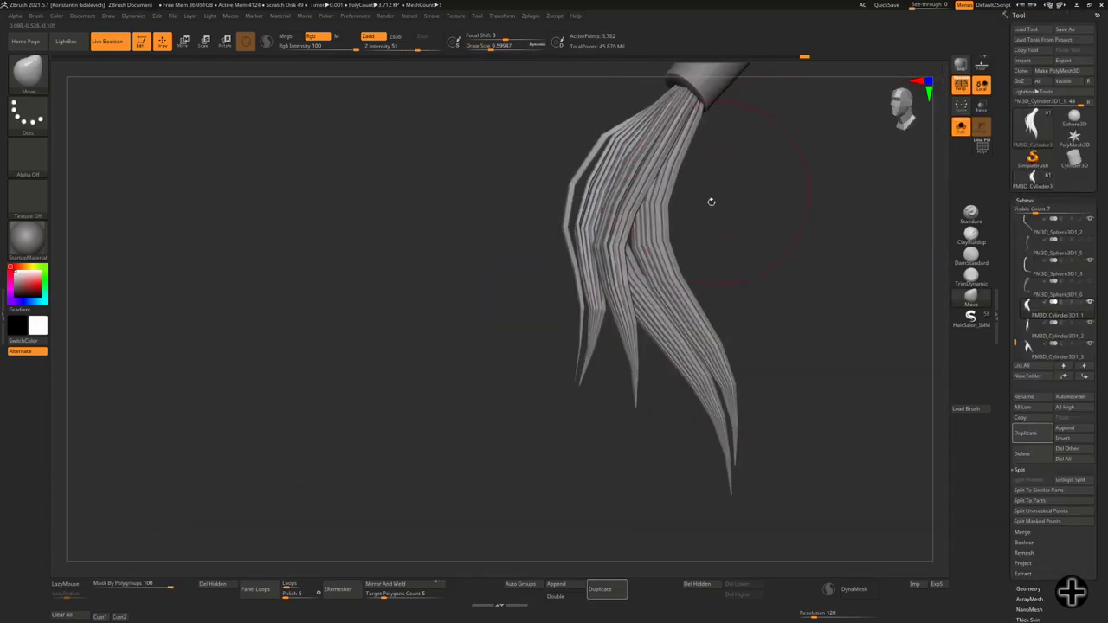
mouse_move(710, 201)
left_mouse_down()
mouse_move(609, 339)
mouse_move(626, 304)
left_mouse_up()
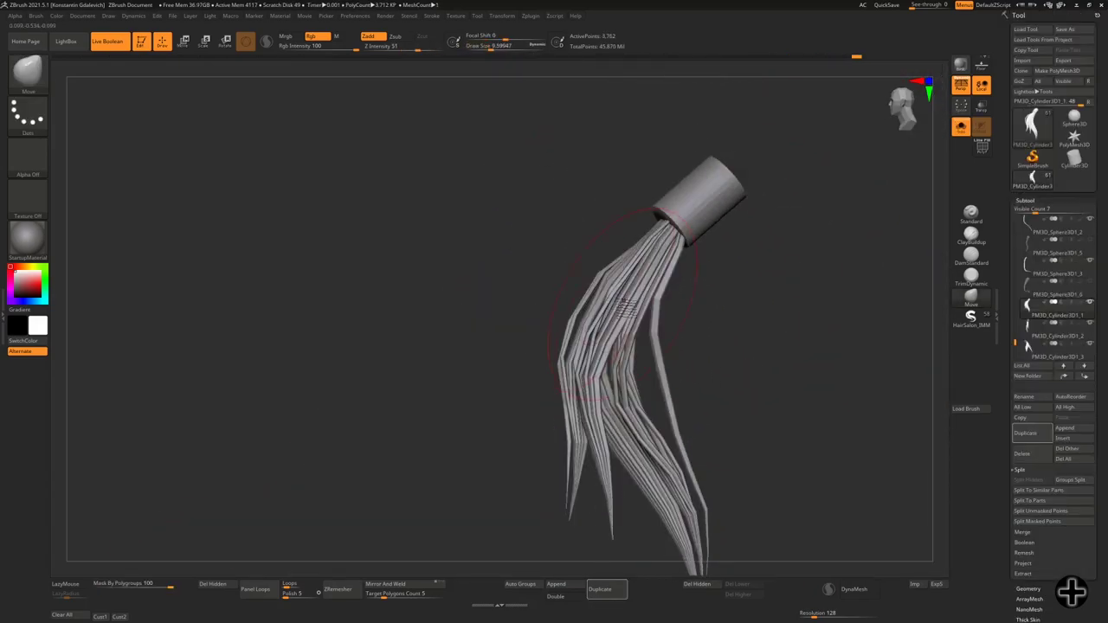
mouse_move(632, 260)
left_mouse_down()
mouse_move(812, 290)
mouse_move(782, 321)
mouse_move(790, 417)
left_mouse_up()
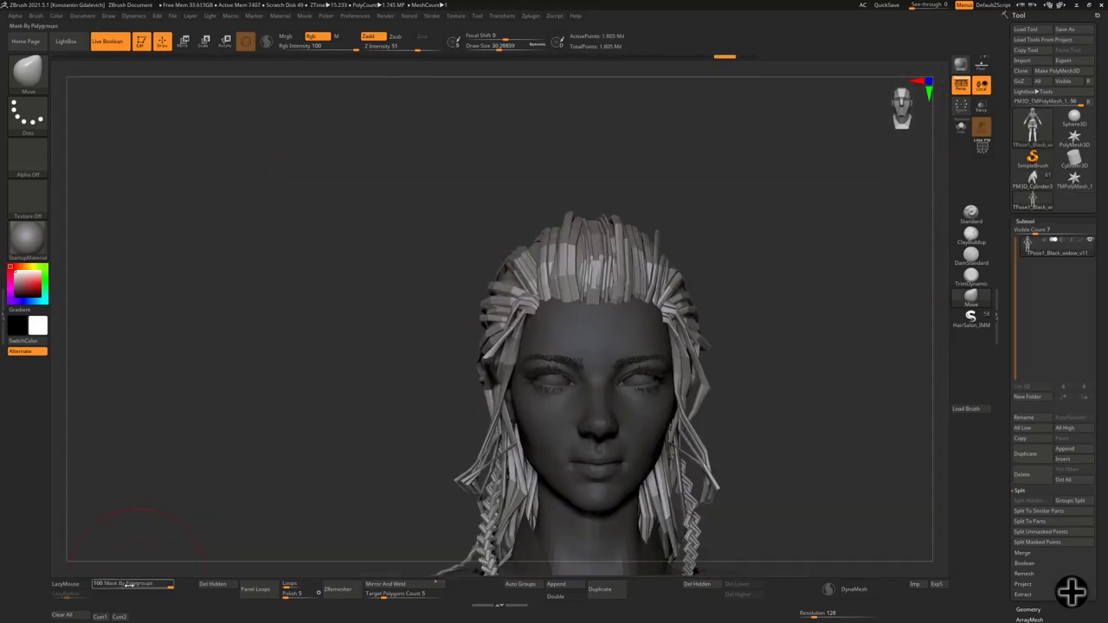
- Rotate the blocked-out hair head and subdivide it with Ctrl+D
key("s")
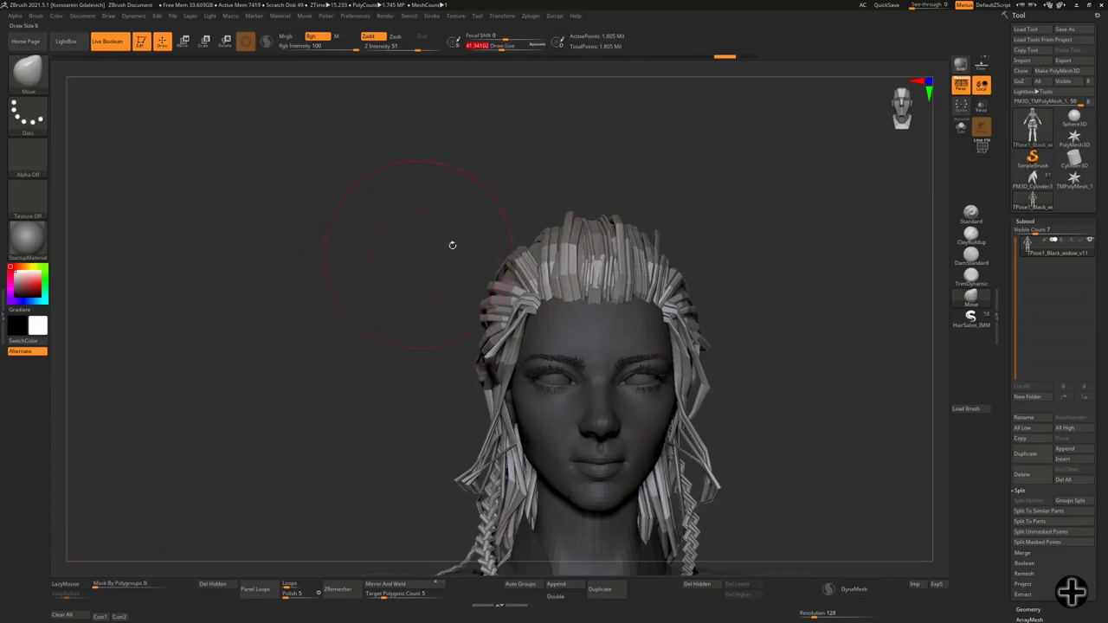
mouse_move(603, 224)
left_mouse_down()
mouse_move(673, 230)
mouse_move(745, 314)
mouse_move(775, 195)
mouse_move(737, 203)
mouse_move(819, 178)
mouse_move(737, 141)
mouse_move(554, 177)
mouse_move(668, 163)
mouse_move(516, 257)
mouse_move(541, 220)
mouse_move(720, 221)
mouse_move(758, 186)
left_mouse_up()
key("space")
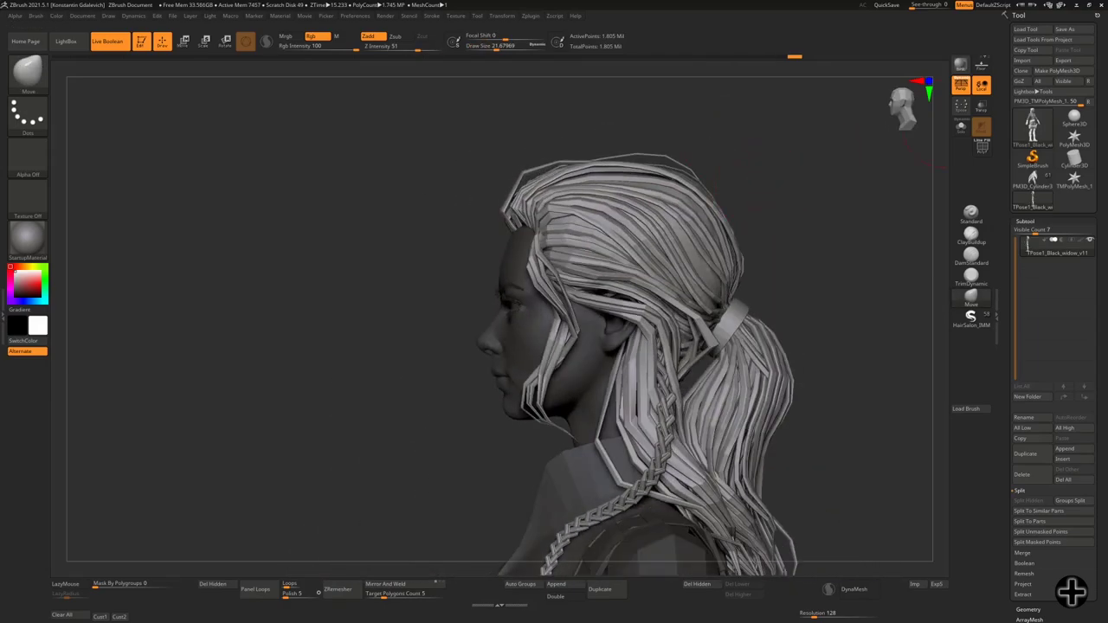
left_click_drag(418, 329, 660, 209)
mouse_move(706, 165)
left_mouse_down()
mouse_move(759, 205)
mouse_move(767, 238)
left_mouse_up()
key("ctrl+d")
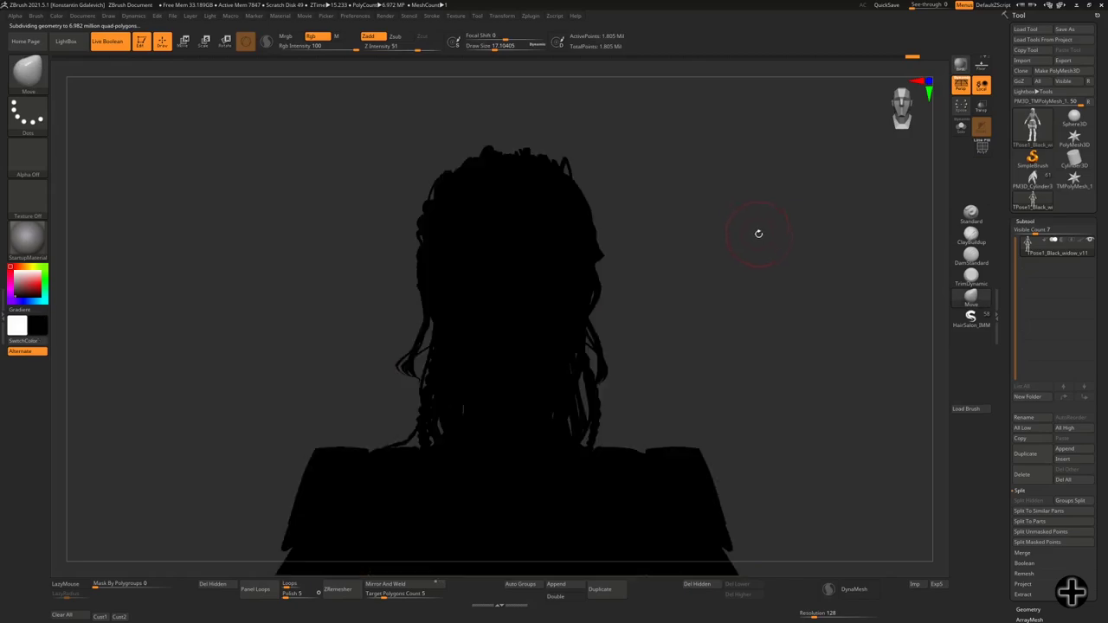
mouse_move(663, 215)
left_mouse_down()
mouse_move(738, 228)
mouse_move(706, 180)
left_mouse_up()
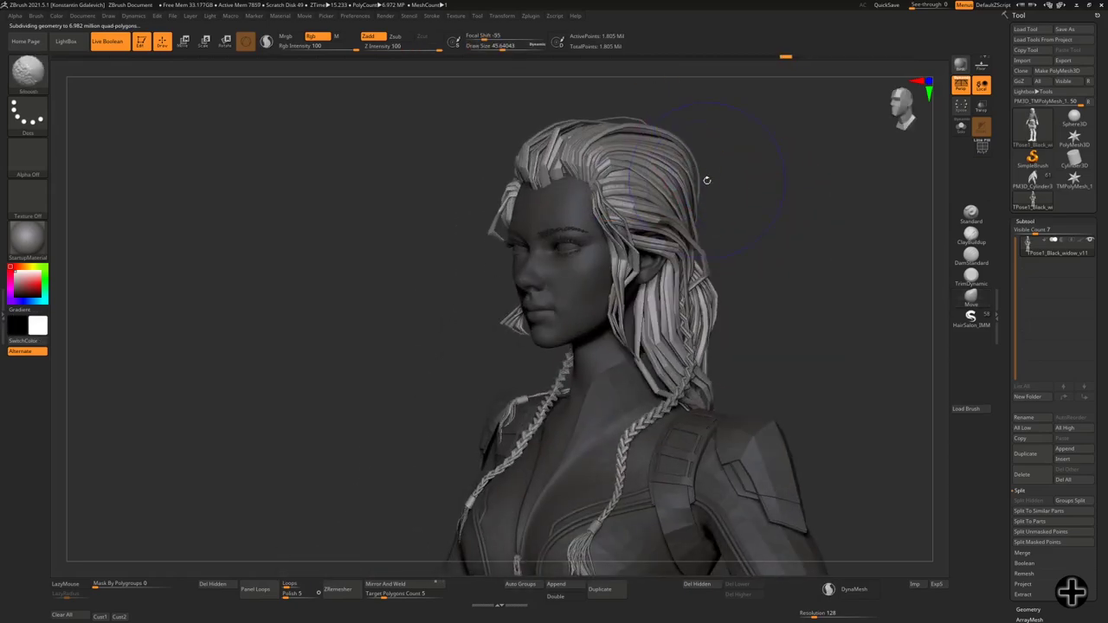
mouse_move(672, 139)
left_mouse_down()
mouse_move(537, 181)
mouse_move(749, 111)
mouse_move(806, 171)
left_mouse_up()
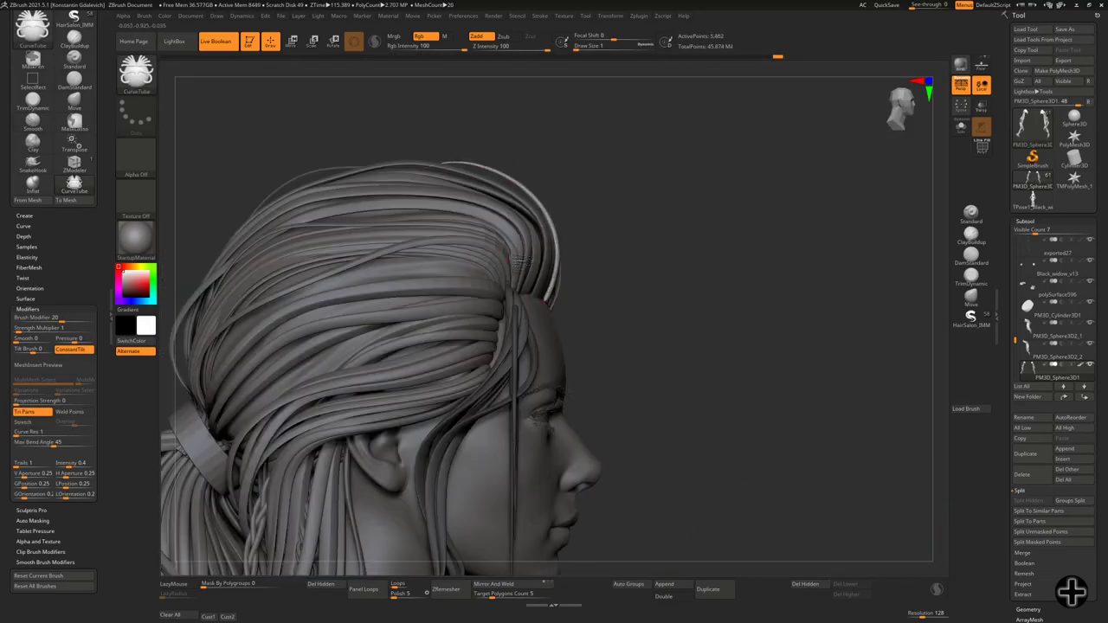
- Hide all but individual ponytail strands with polygroups shown, then reveal them all
right_click(568, 258)
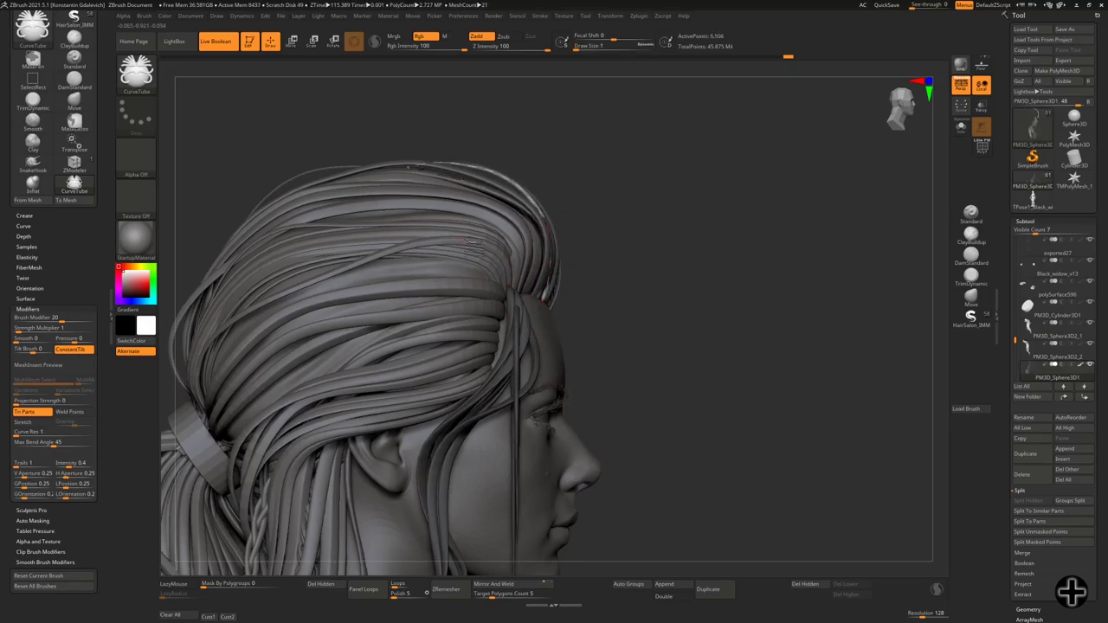
left_click_drag(659, 252, 476, 276)
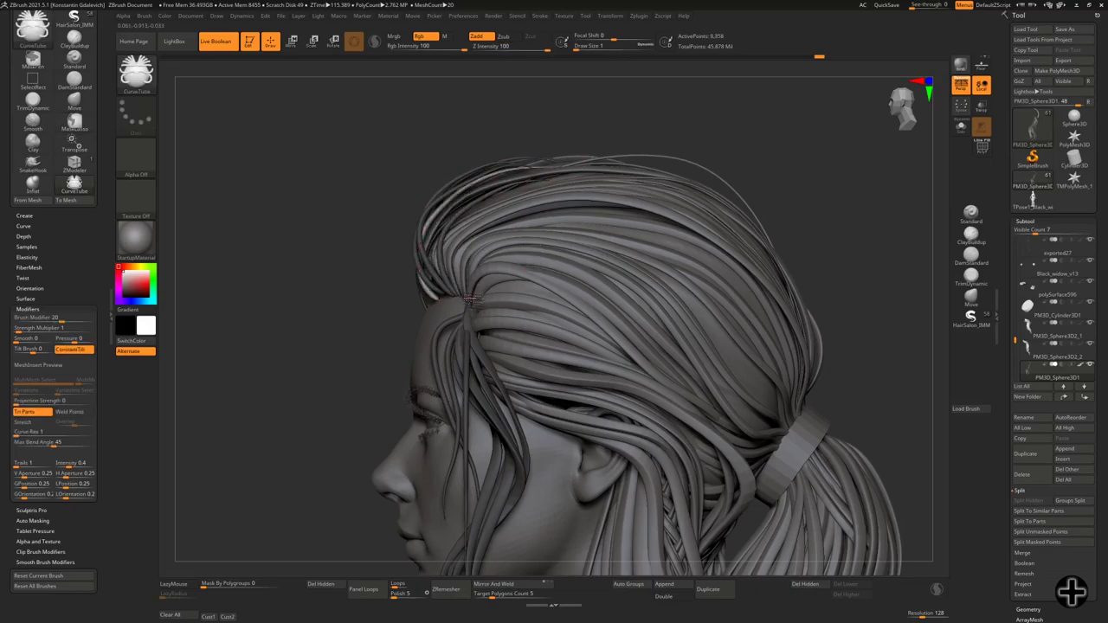
left_click_drag(468, 299, 700, 209)
mouse_move(537, 316)
left_mouse_down()
mouse_move(737, 235)
mouse_move(707, 195)
mouse_move(796, 185)
mouse_move(765, 223)
left_mouse_up()
key("shift+f")
left_click(489, 312, "ctrl+shift")
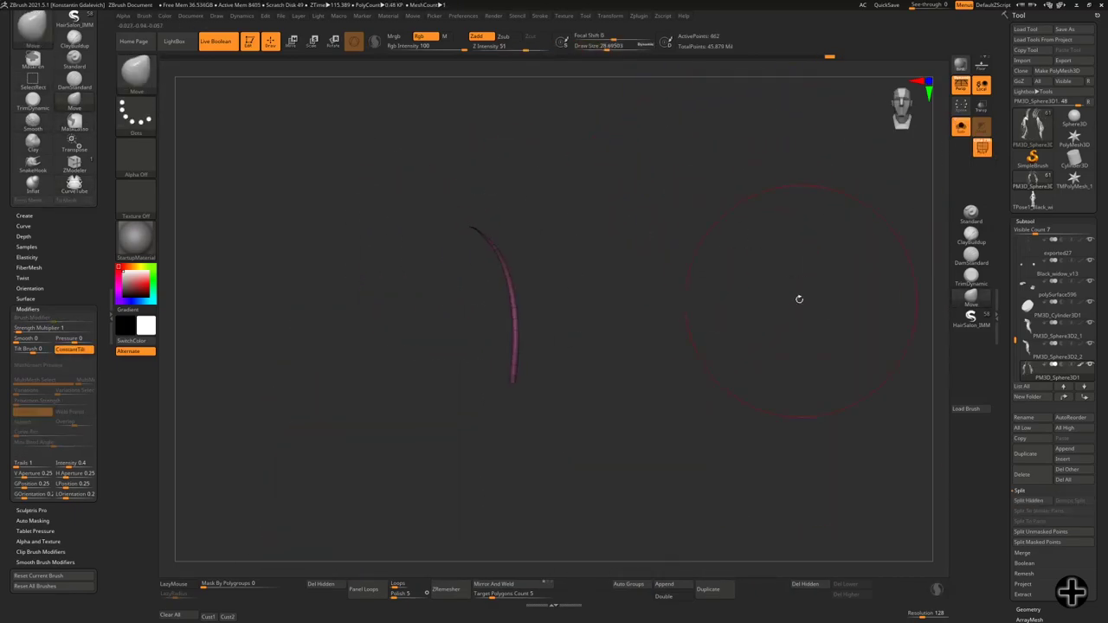
key("shift+f")
left_click(772, 298, "ctrl+shift")
left_click_drag(772, 298, 535, 312)
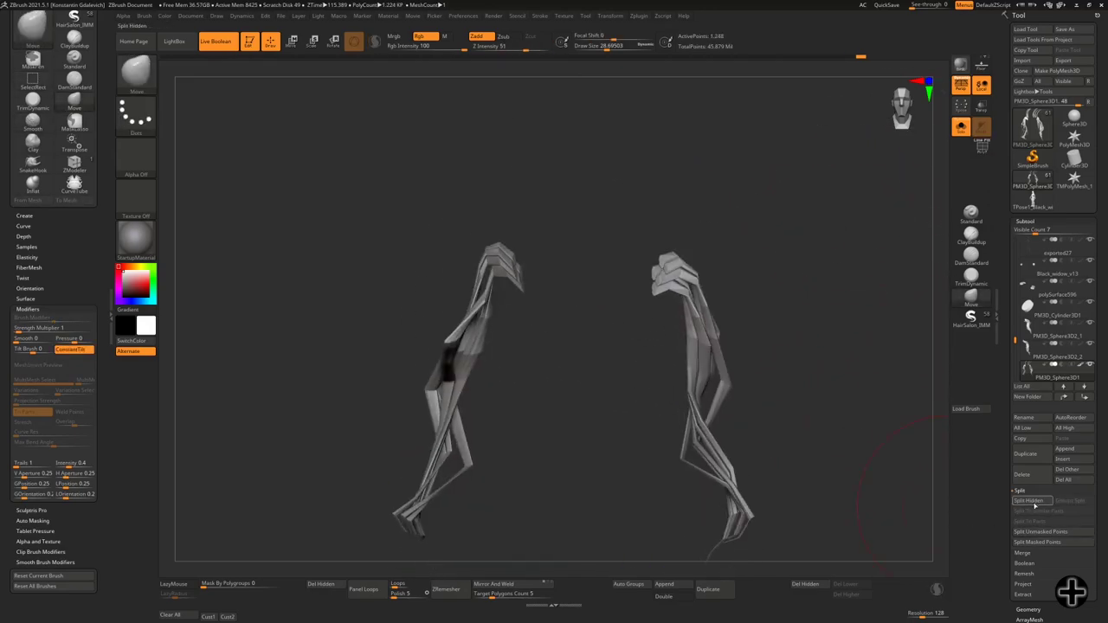
- Solo the front hair strands subtool to inspect it, then show the full head again
left_click(961, 128)
left_click(961, 129)
scroll(1046, 409, "down", 10)
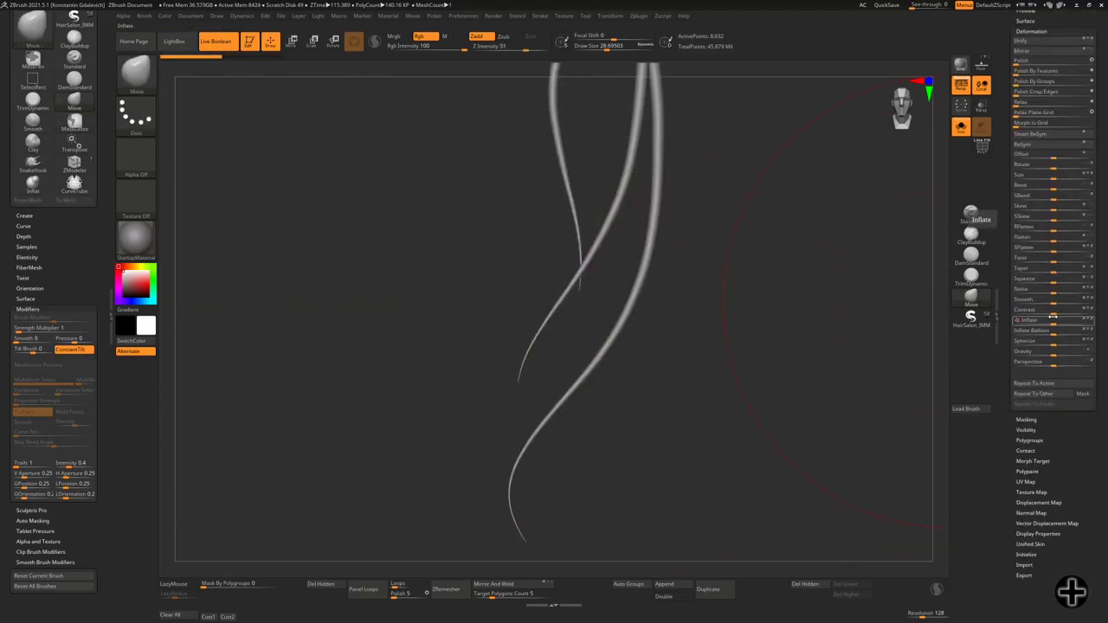
mouse_move(750, 277)
left_mouse_down()
mouse_move(824, 239)
mouse_move(684, 260)
mouse_move(678, 342)
mouse_move(641, 312)
mouse_move(618, 321)
mouse_move(808, 243)
mouse_move(822, 338)
mouse_move(775, 220)
mouse_move(606, 346)
mouse_move(485, 415)
mouse_move(558, 368)
mouse_move(779, 303)
mouse_move(888, 243)
mouse_move(863, 210)
left_mouse_up()
left_click(961, 128)
key("space")
key("space")
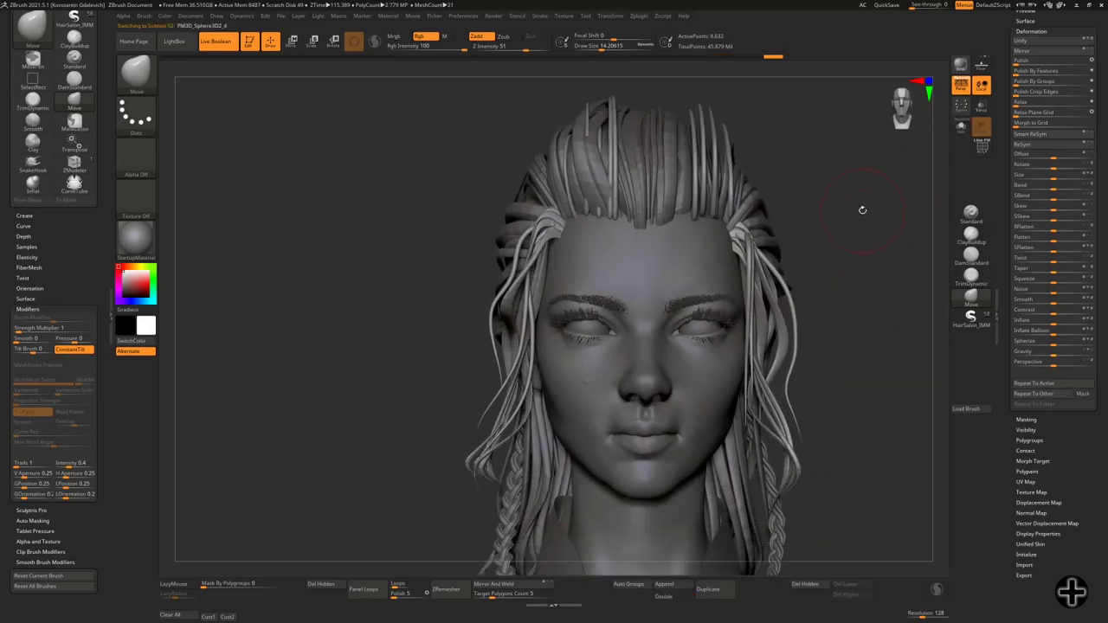
- Frame the head in front view and pull the loose strand beside the right cheek outward
mouse_move(846, 123)
left_mouse_down("alt")
mouse_move(779, 152)
mouse_move(590, 284)
mouse_move(762, 290)
mouse_move(809, 223)
mouse_move(803, 275)
mouse_move(837, 210)
mouse_move(713, 301)
left_mouse_up("alt")
key("ctrl")
mouse_move(707, 274)
right_mouse_down()
mouse_move(745, 312)
mouse_move(750, 362)
mouse_move(784, 210)
right_mouse_up()
right_click(745, 312)
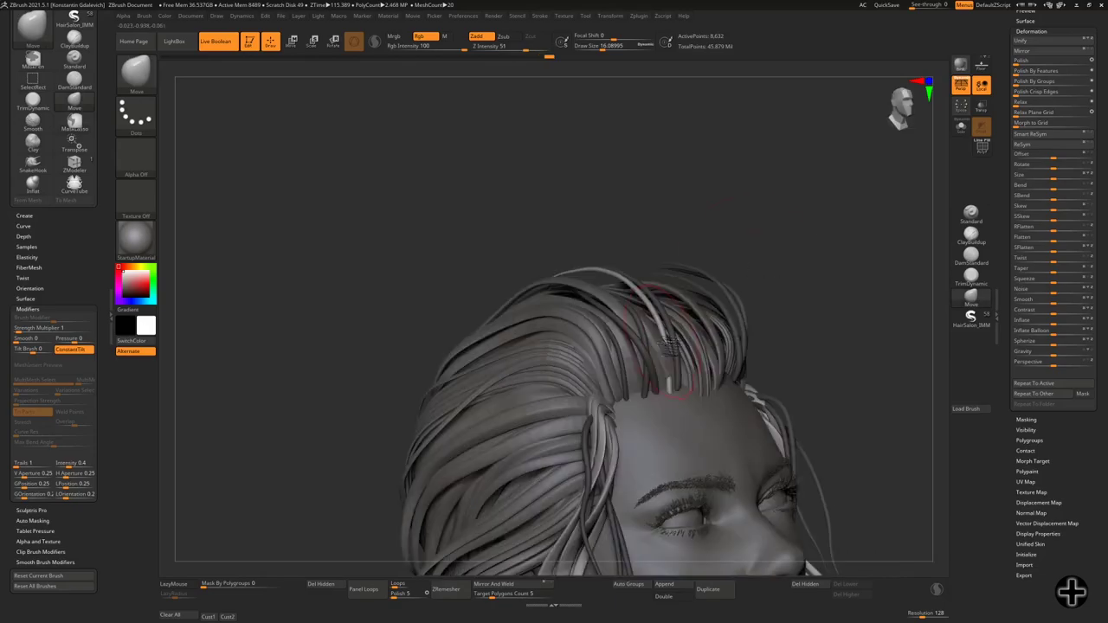
mouse_move(744, 180)
right_mouse_down("alt")
mouse_move(782, 218)
mouse_move(546, 182)
mouse_move(606, 260)
mouse_move(416, 394)
right_mouse_up("alt")
right_click(416, 394)
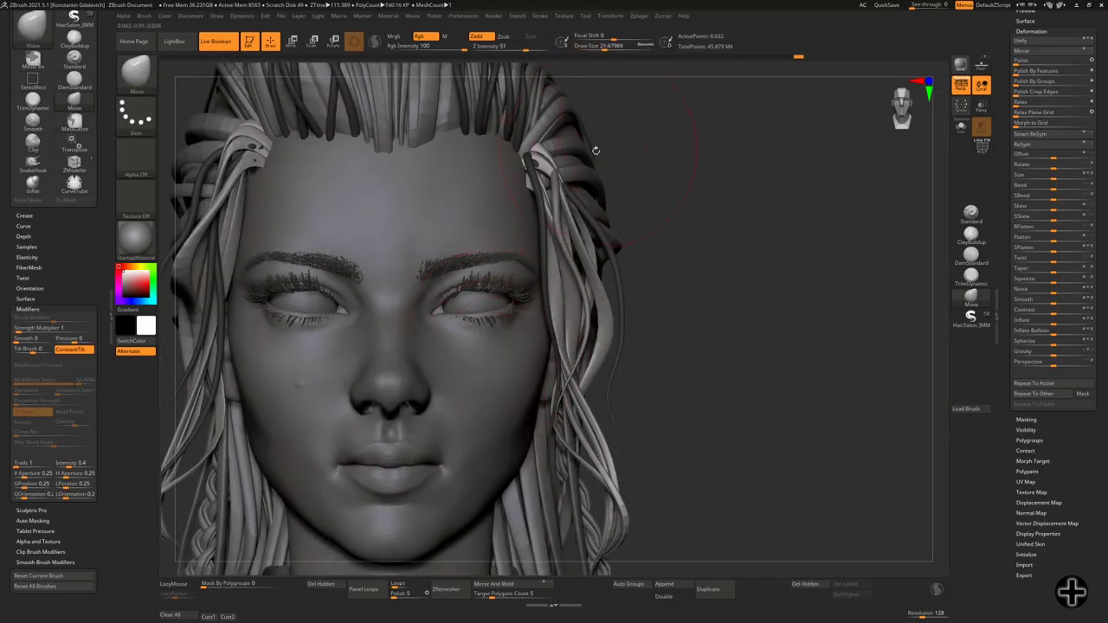
mouse_move(596, 151)
right_mouse_down()
mouse_move(769, 225)
mouse_move(585, 230)
right_mouse_up()
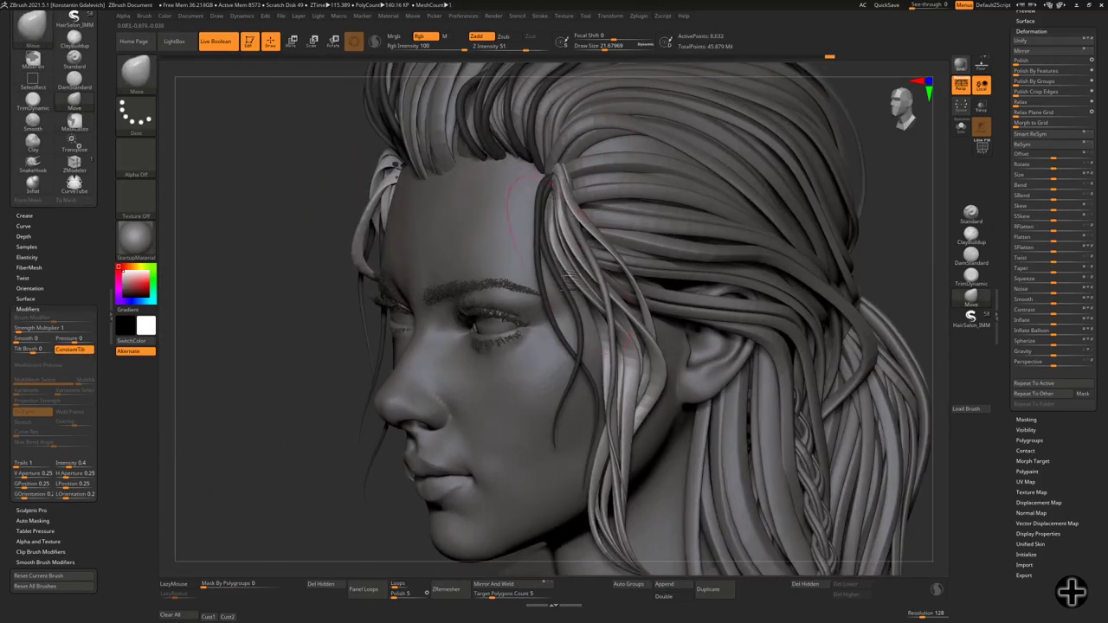
right_click_drag(567, 279, 633, 287)
left_click_drag(655, 408, 671, 394)
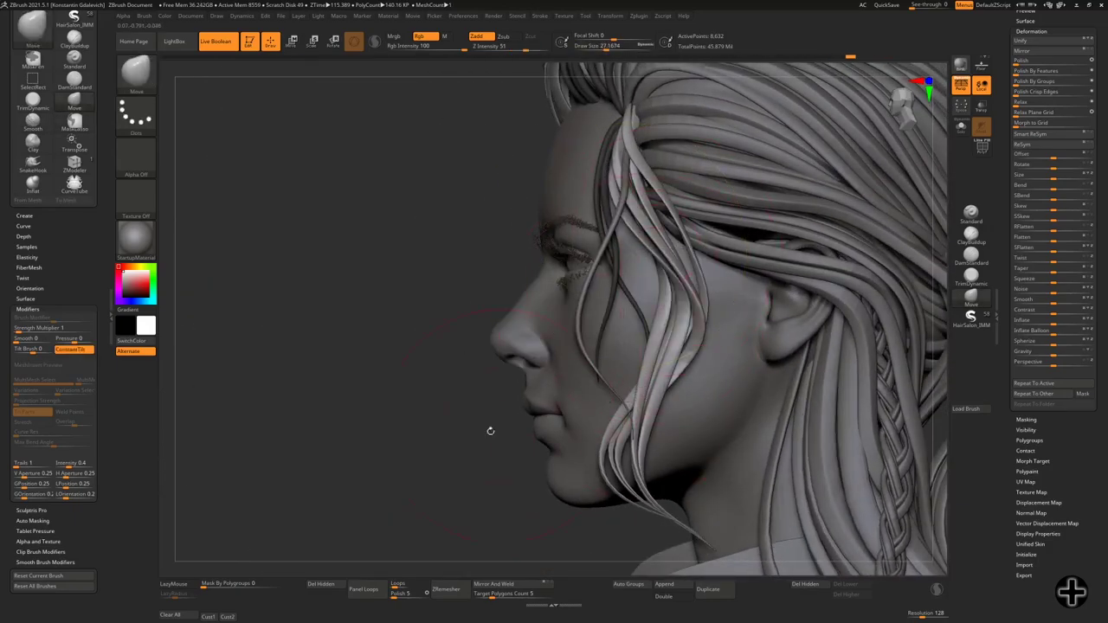
mouse_move(490, 431)
right_mouse_down()
mouse_move(667, 433)
mouse_move(479, 148)
right_mouse_up()
- Return to Draw mode and orbit to the side profile to study the temple strands
key("w")
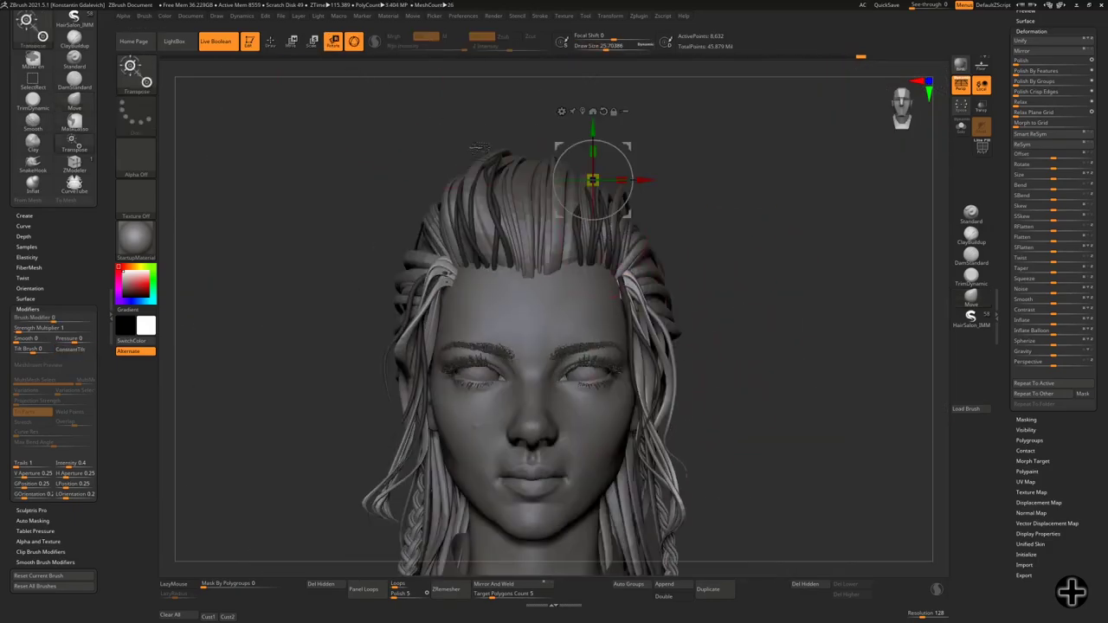
key("q")
mouse_move(691, 487)
right_mouse_down()
mouse_move(734, 199)
mouse_move(854, 188)
right_mouse_up()
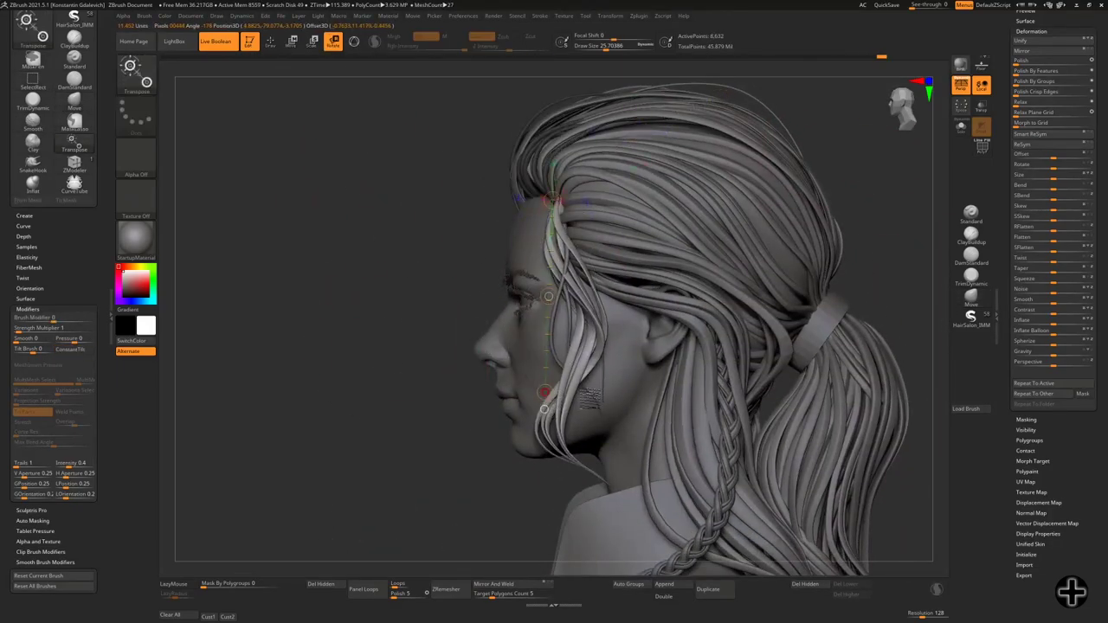
mouse_move(619, 333)
right_mouse_down()
mouse_move(779, 329)
mouse_move(866, 297)
mouse_move(599, 340)
mouse_move(538, 254)
mouse_move(839, 220)
mouse_move(564, 245)
right_mouse_up()
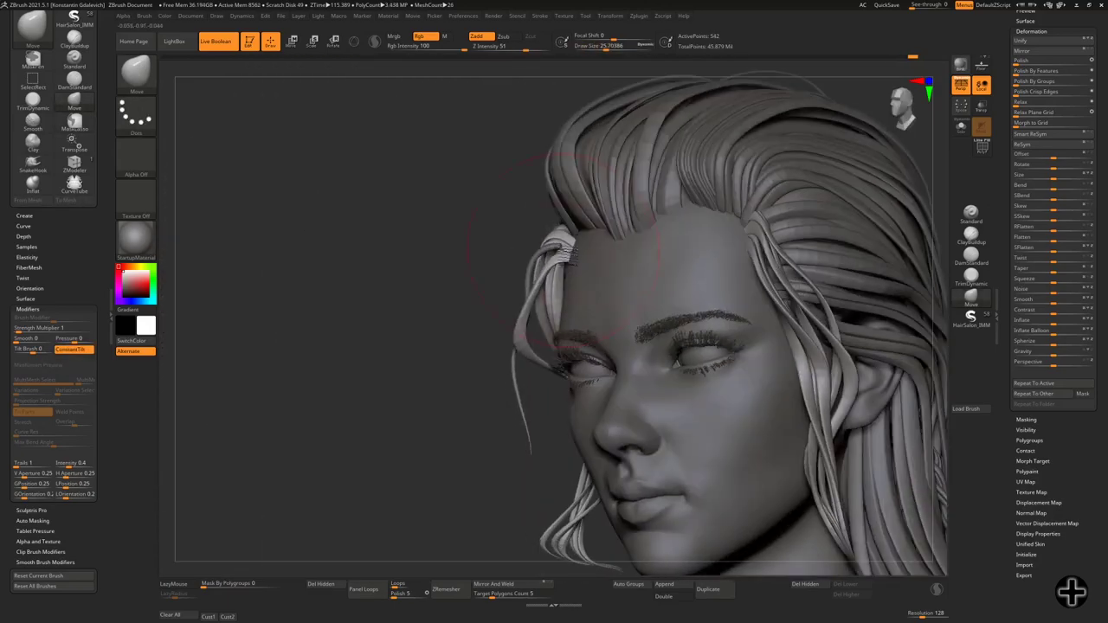
mouse_move(519, 199)
right_mouse_down()
mouse_move(769, 225)
mouse_move(550, 331)
mouse_move(415, 363)
mouse_move(598, 363)
mouse_move(676, 281)
right_mouse_up()
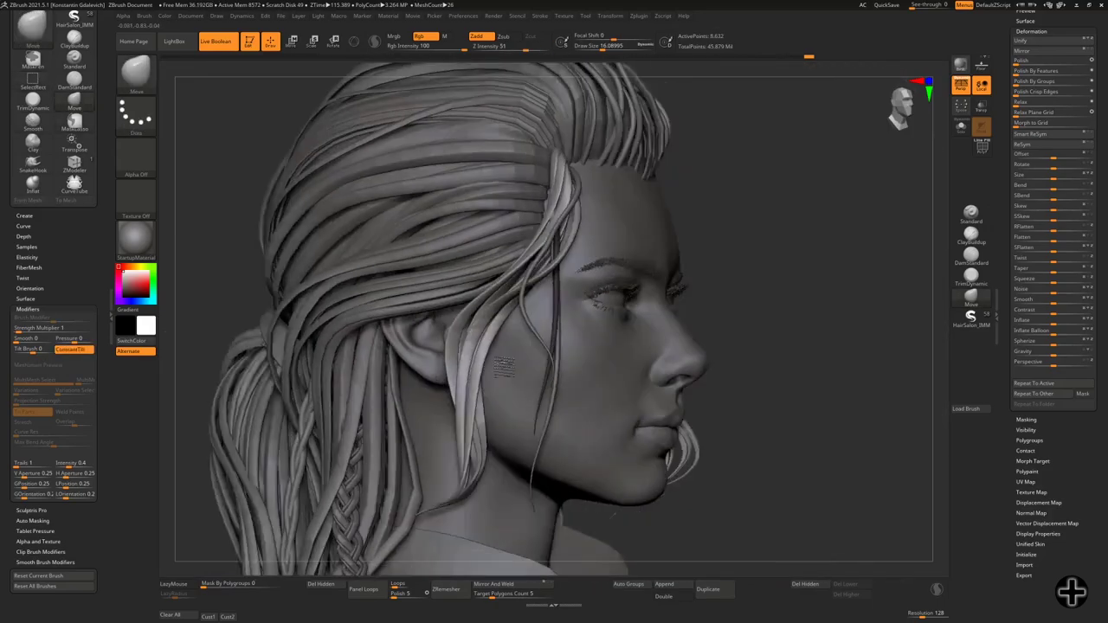
right_click_drag(718, 251, 726, 290)
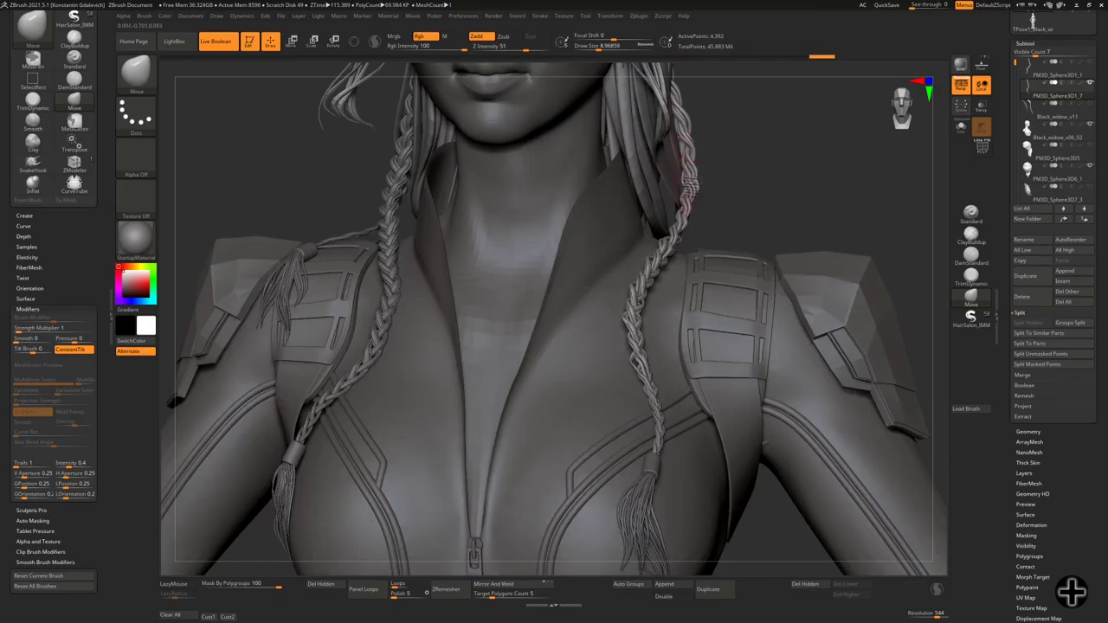
- Orbit to a frontal, angled view of the neck, chest and braids, reducing the brush size
right_click_drag(623, 402, 597, 347)
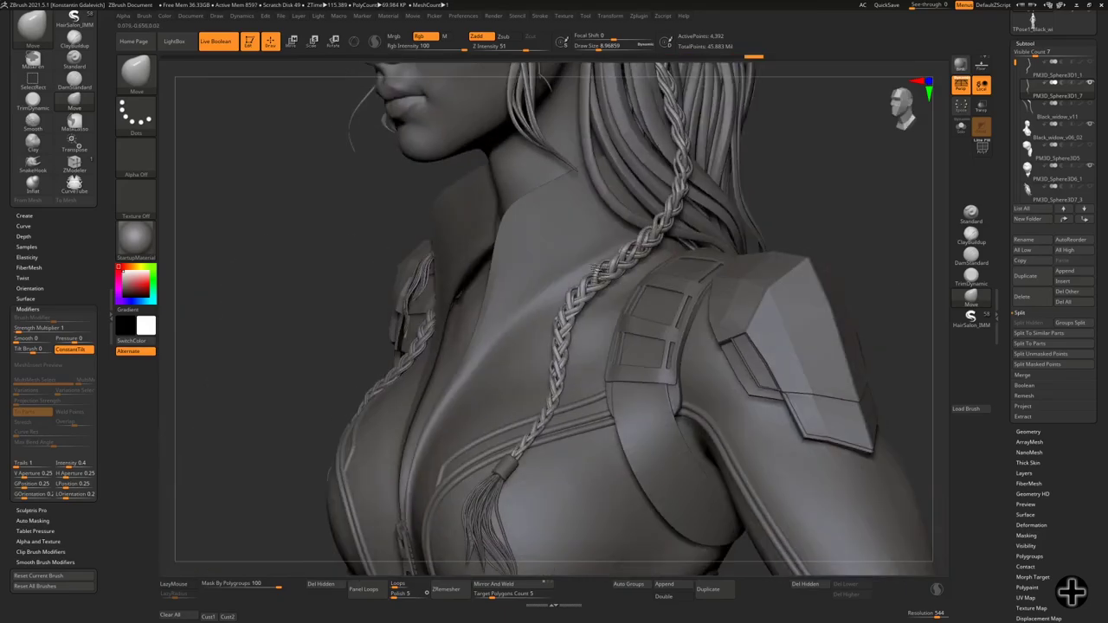
right_click_drag(782, 204, 529, 379)
mouse_move(573, 205)
right_mouse_down()
mouse_move(604, 167)
mouse_move(737, 166)
right_mouse_up()
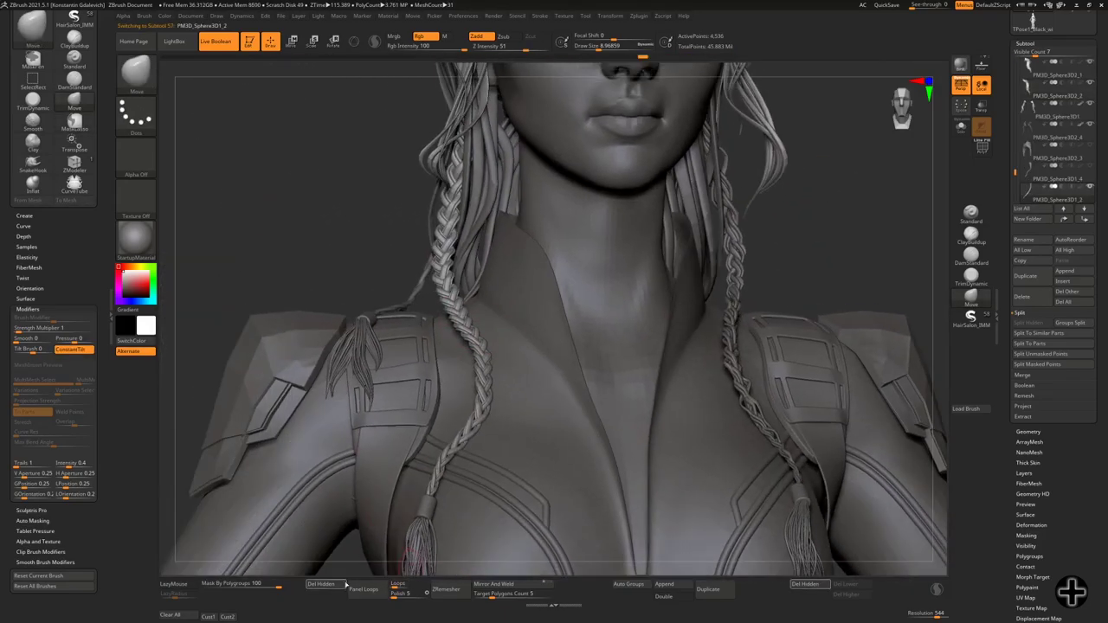
mouse_move(388, 252)
right_mouse_down()
mouse_move(400, 252)
mouse_move(338, 216)
mouse_move(433, 374)
right_mouse_up()
key("space")
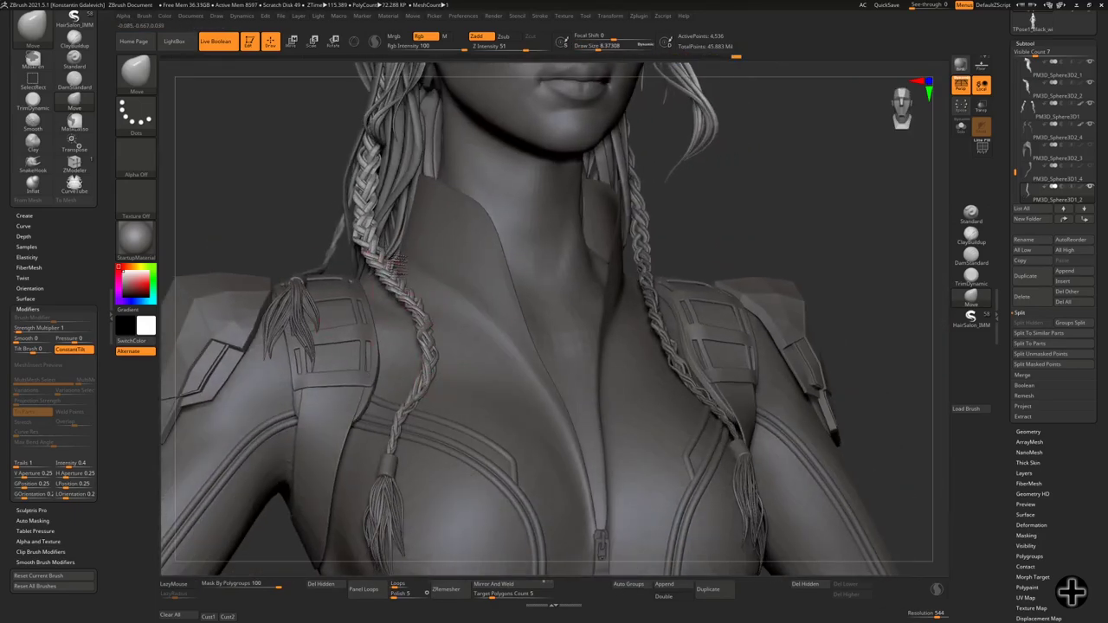
right_click_drag(392, 258, 354, 155)
right_click_drag(355, 244, 362, 232)
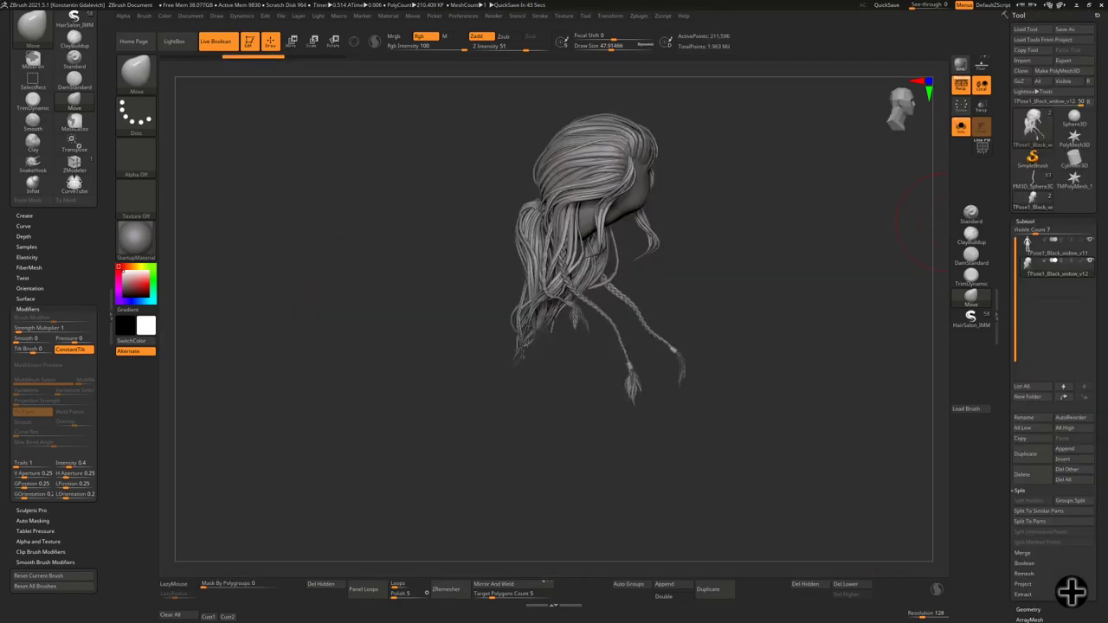
- Select the hair mesh PM3D_Sphere3D2_1 from the Tool palette and view the back braid
left_click(1032, 126)
left_click(848, 216)
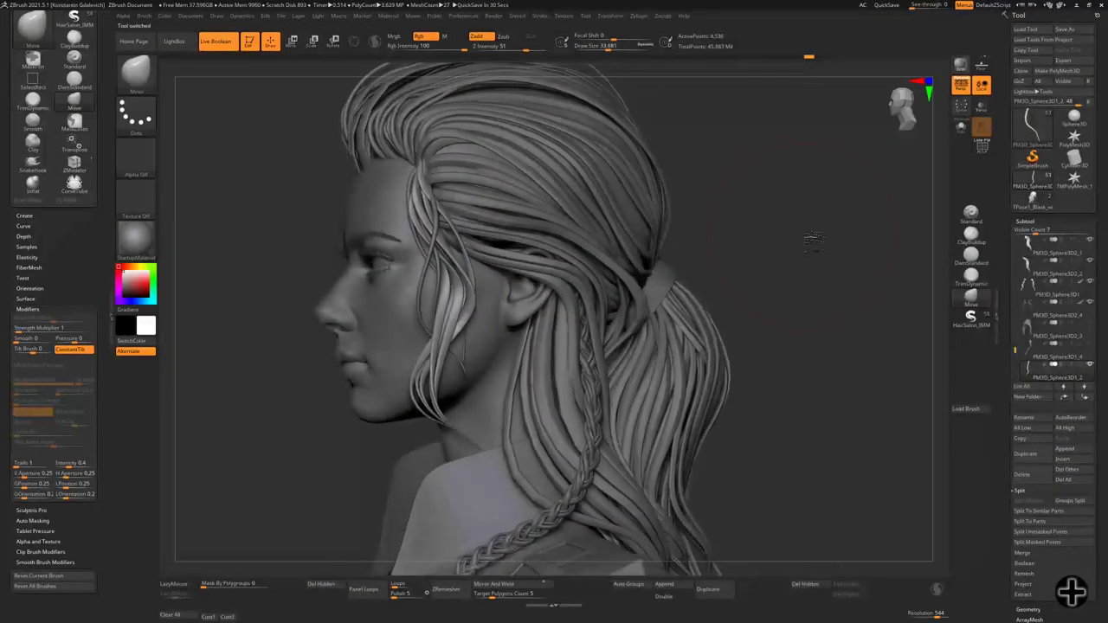
left_click_drag(812, 238, 692, 173)
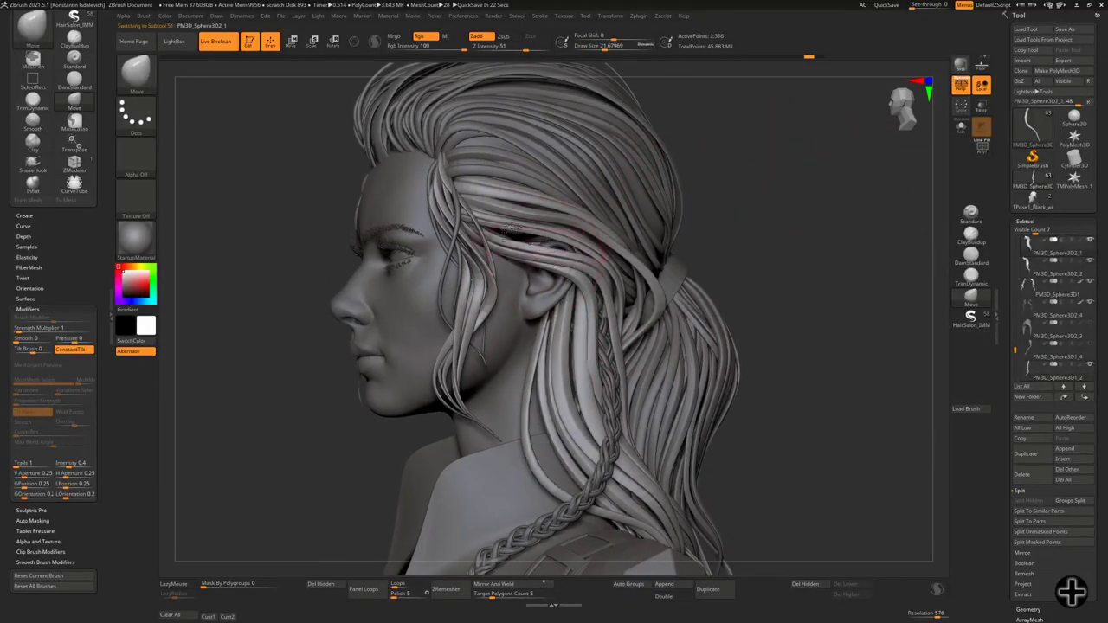
- Choose the CurveTube brush, draw a strand along the side hair and check it in profile
key("b")
left_click(403, 162)
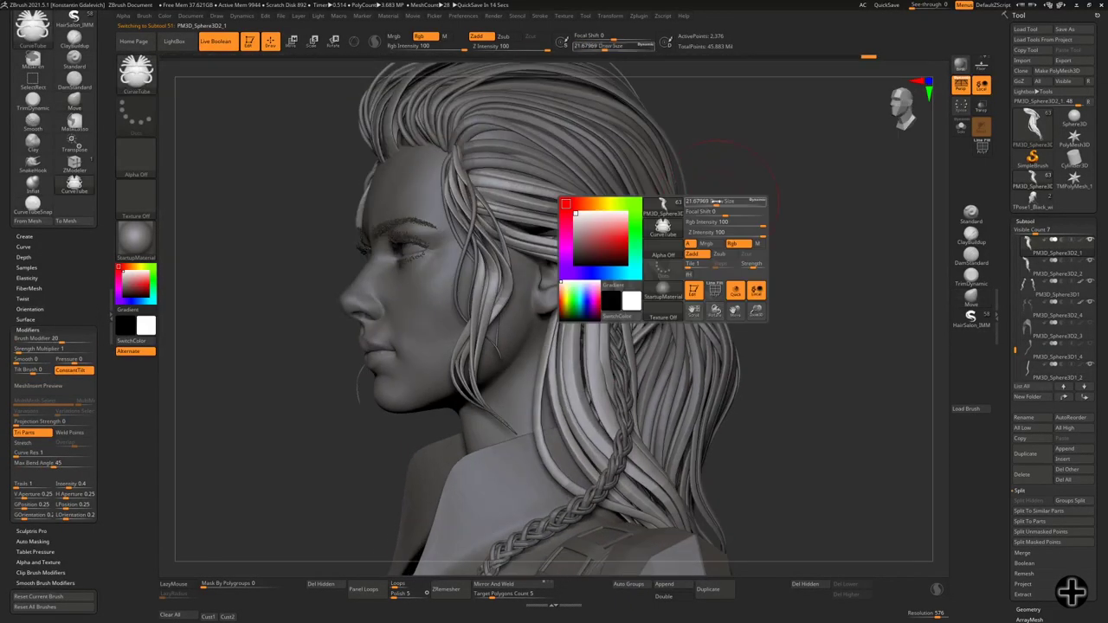
left_click_drag(574, 270, 589, 344)
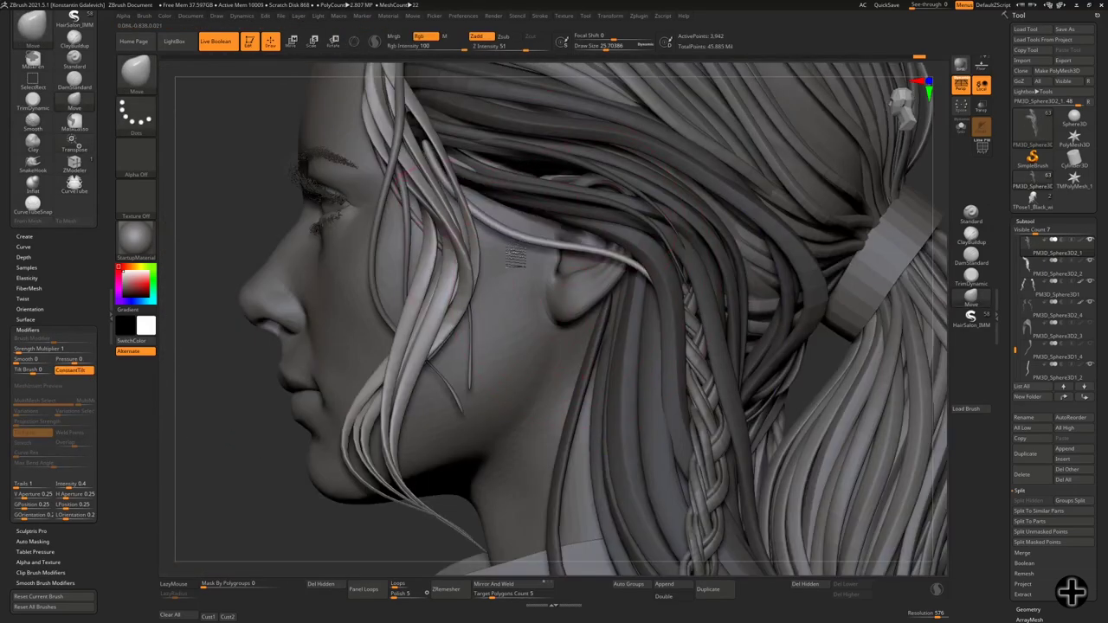
right_click_drag(442, 146, 559, 277)
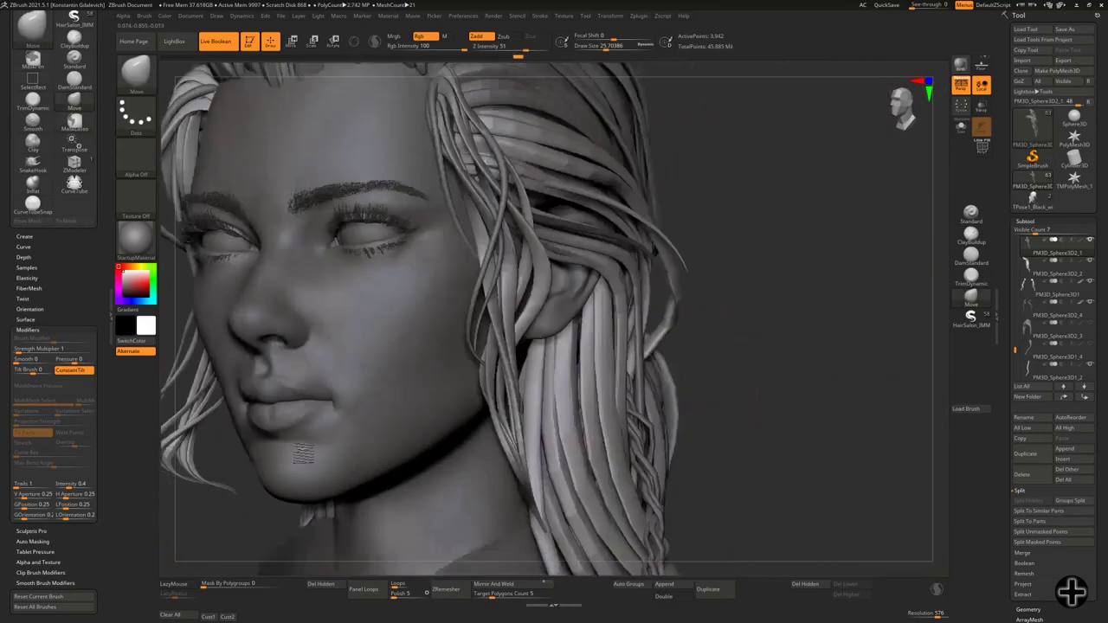
right_click(572, 355)
right_click_drag(571, 355, 502, 260)
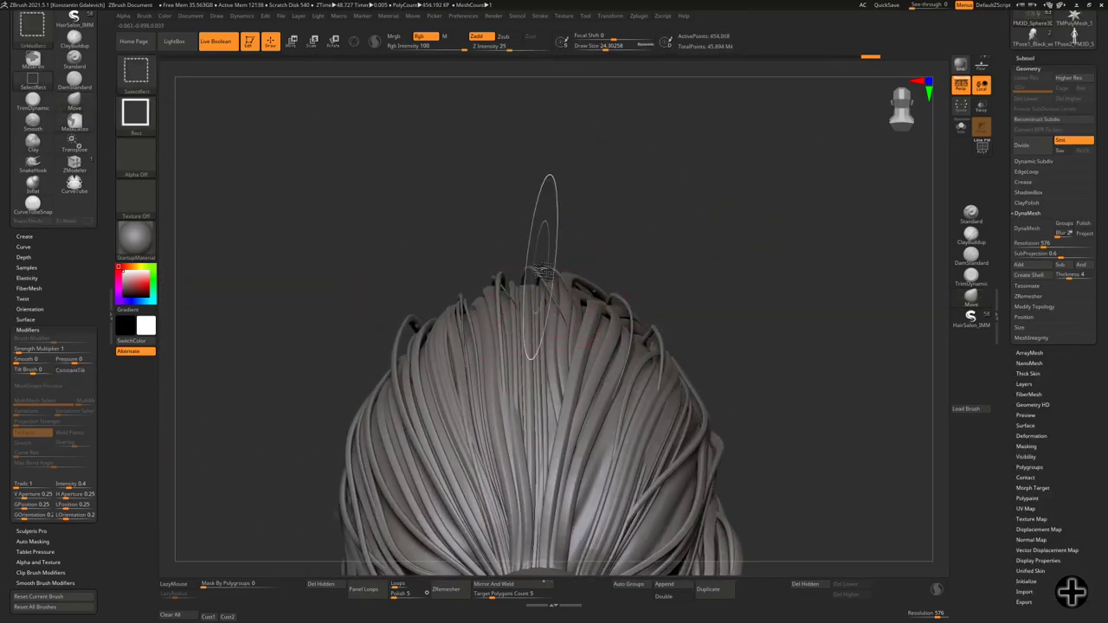
- Smooth the crown strands with Shift while orbiting the hair from front to back
mouse_move(653, 240)
left_mouse_down()
mouse_move(732, 238)
mouse_move(655, 209)
left_mouse_up()
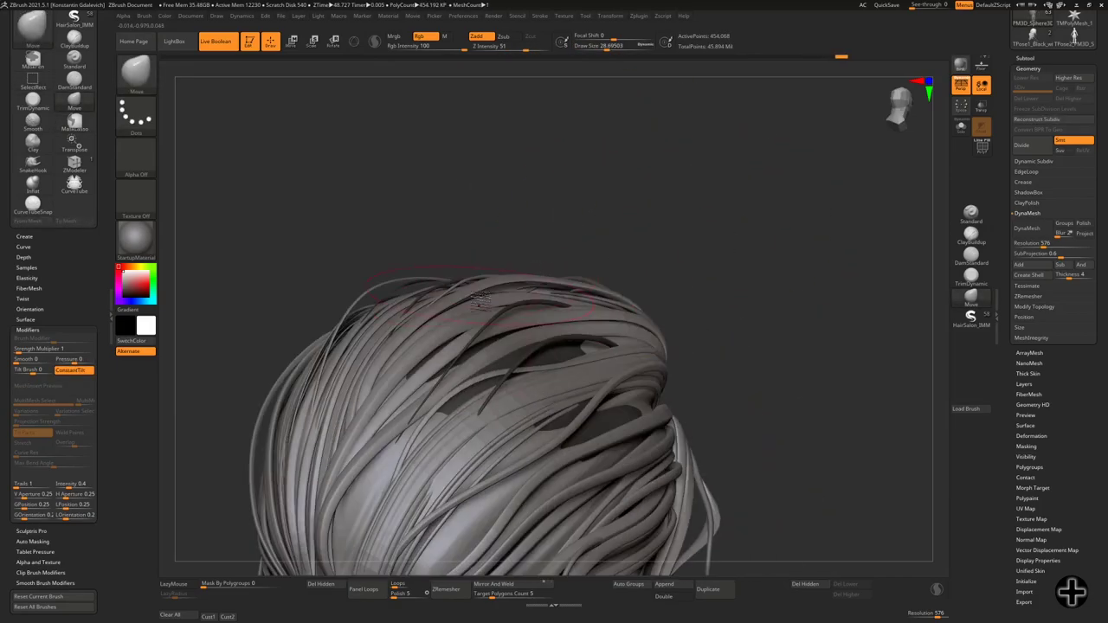
left_click_drag(708, 234, 509, 259)
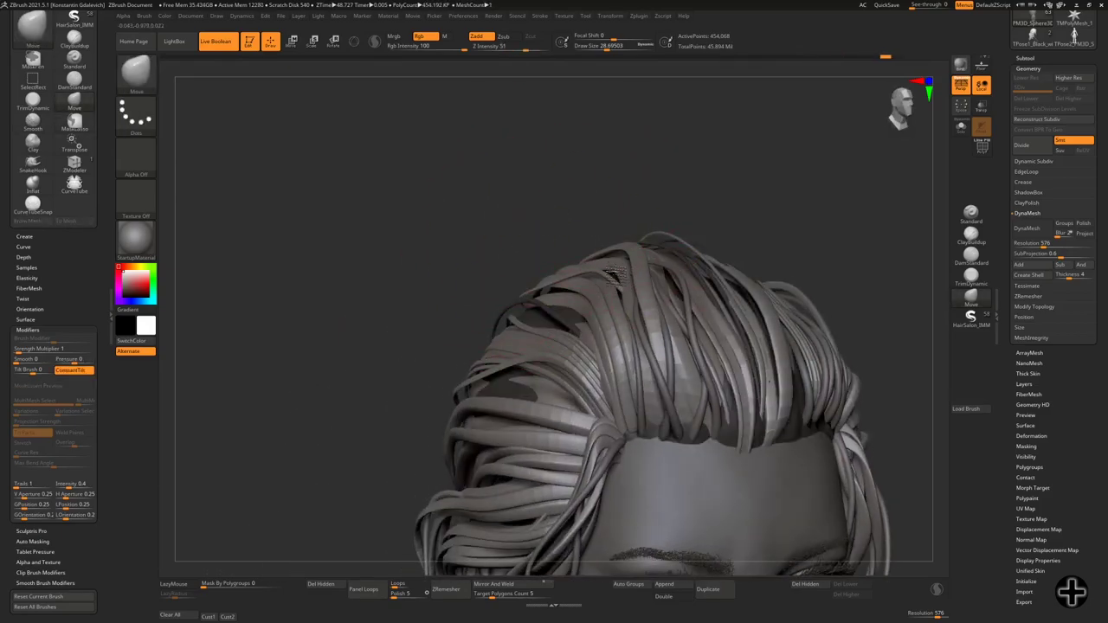
key("shift")
left_click_drag(627, 291, 619, 225)
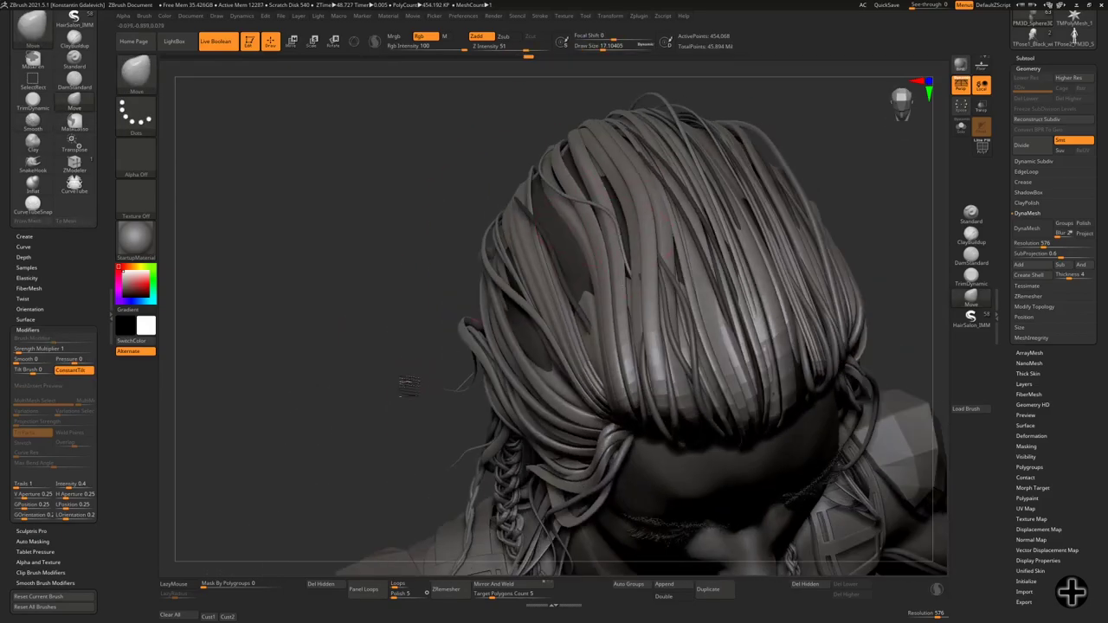
mouse_move(787, 148)
left_mouse_down()
mouse_move(668, 228)
mouse_move(737, 235)
mouse_move(612, 345)
mouse_move(752, 155)
left_mouse_up()
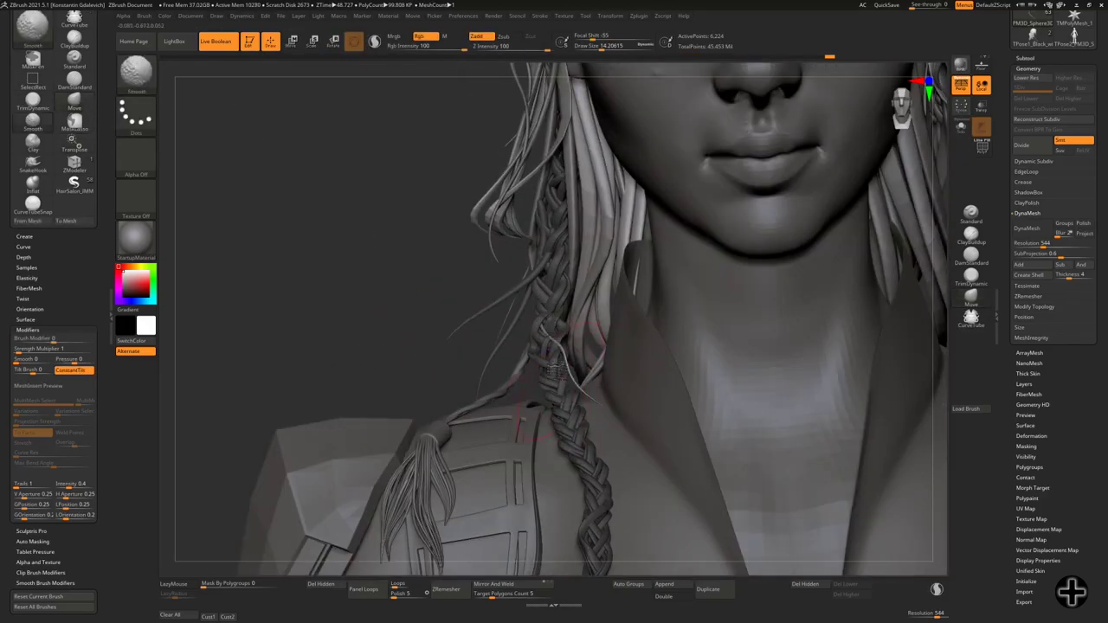
- Rotate the front braid with Transpose Rotate, setting the action line along the braid
mouse_move(544, 306)
right_mouse_down()
mouse_move(652, 395)
mouse_move(840, 317)
right_mouse_up()
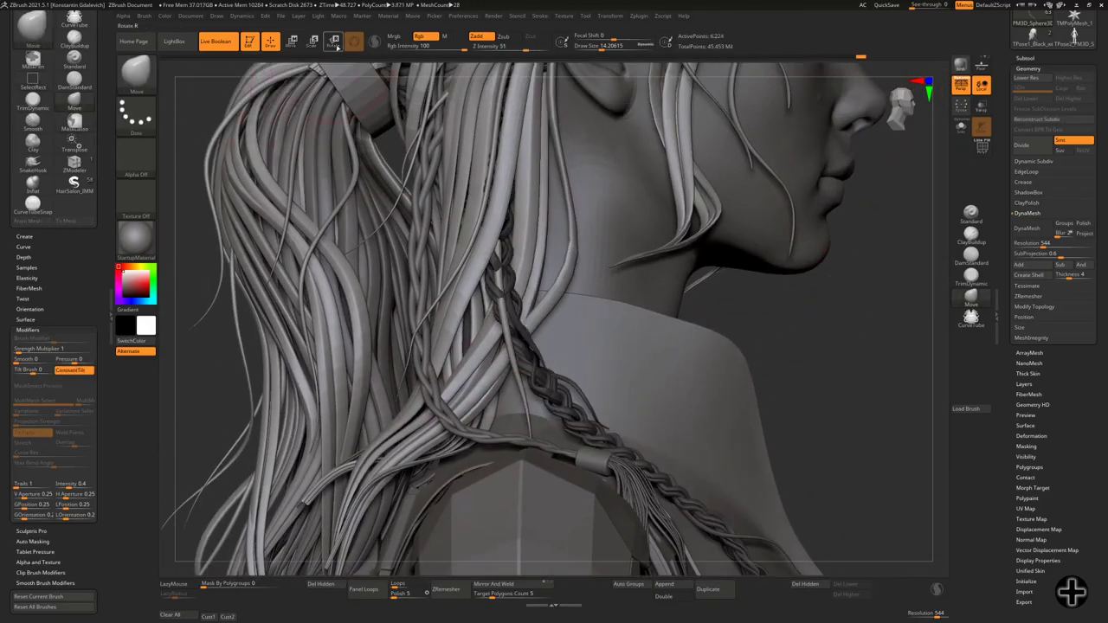
left_click(333, 41)
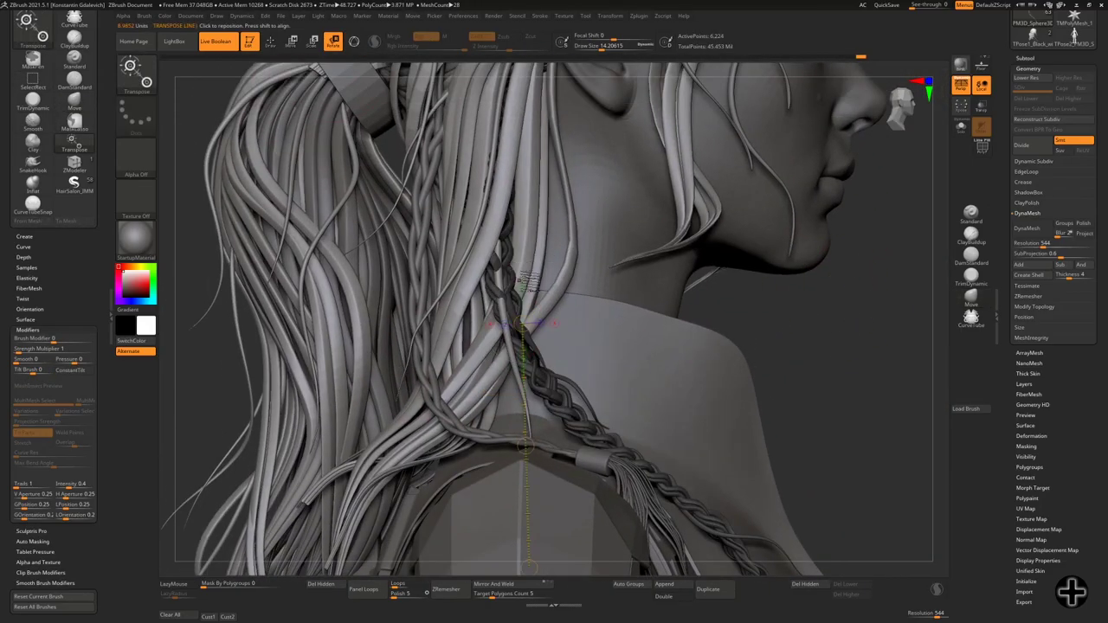
left_click_drag(502, 240, 524, 438)
key("q")
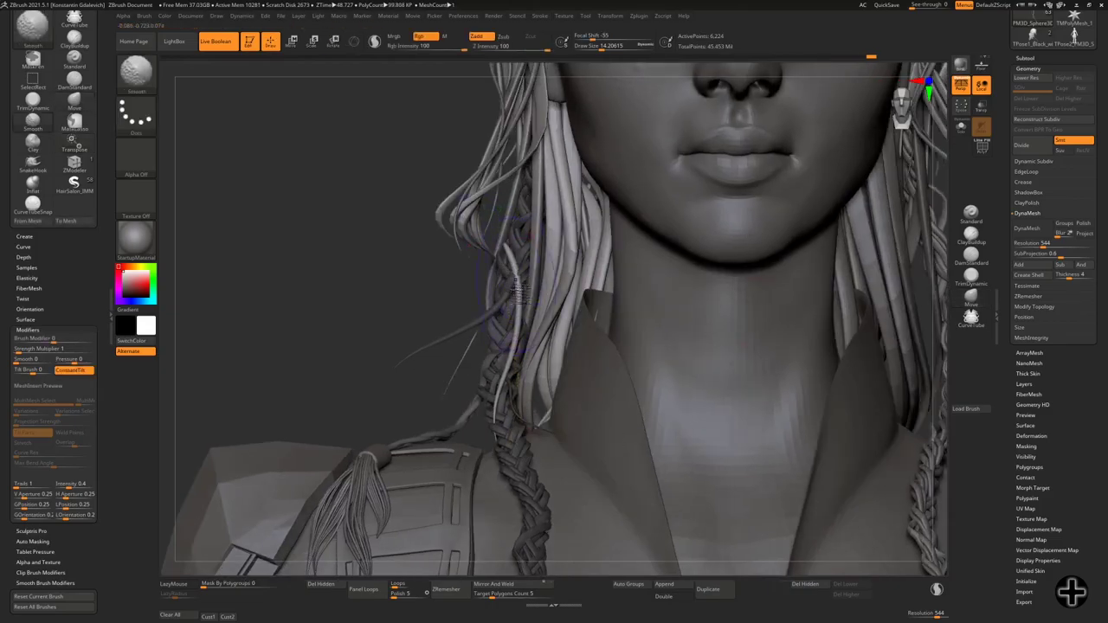
mouse_move(525, 453)
right_mouse_down()
mouse_move(871, 329)
mouse_move(740, 352)
mouse_move(548, 314)
mouse_move(559, 370)
mouse_move(470, 309)
mouse_move(651, 297)
mouse_move(485, 312)
mouse_move(600, 295)
mouse_move(519, 303)
mouse_move(697, 345)
mouse_move(797, 240)
mouse_move(749, 295)
mouse_move(653, 273)
mouse_move(745, 290)
mouse_move(701, 260)
mouse_move(863, 306)
mouse_move(643, 291)
mouse_move(468, 348)
mouse_move(718, 213)
mouse_move(832, 303)
mouse_move(773, 275)
mouse_move(710, 286)
mouse_move(848, 294)
mouse_move(619, 383)
mouse_move(632, 286)
mouse_move(634, 329)
mouse_move(485, 329)
right_mouse_up()
- Switch to the Move brush and check the braid from side-rear and front views
key("space")
key("b")
key("m")
key("v")
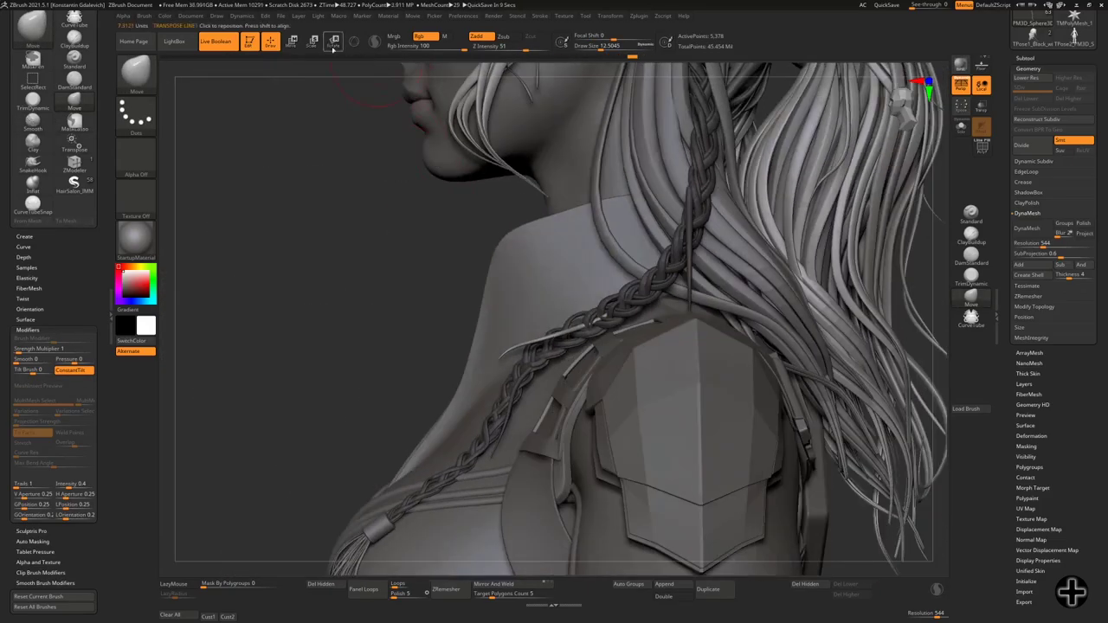
mouse_move(333, 40)
left_mouse_down()
mouse_move(381, 43)
mouse_move(295, 52)
left_mouse_up()
mouse_move(316, 64)
right_mouse_down()
mouse_move(519, 329)
mouse_move(606, 363)
mouse_move(580, 346)
mouse_move(726, 350)
mouse_move(889, 334)
right_mouse_up()
right_click(606, 363)
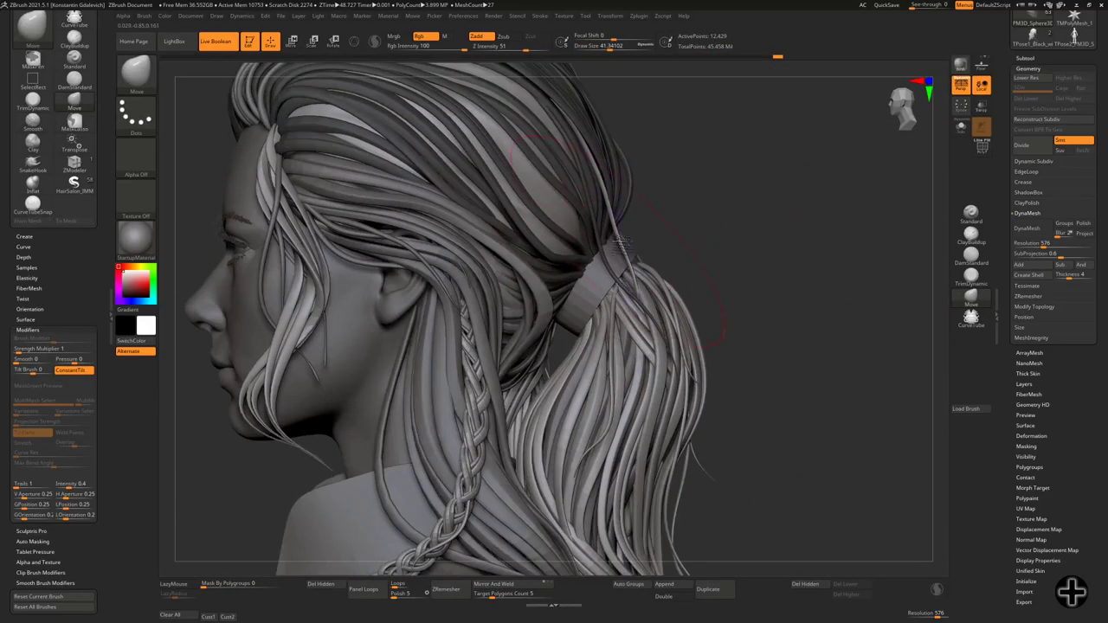
- Orbit around the back and side of the head and bring up the quick brush and colour options
right_click_drag(554, 295, 754, 268)
right_click(754, 269)
mouse_move(554, 294)
right_mouse_down()
mouse_move(445, 302)
mouse_move(530, 275)
mouse_move(866, 242)
mouse_move(606, 259)
mouse_move(520, 298)
mouse_move(606, 320)
right_mouse_up()
right_click(445, 302)
right_click(567, 264)
right_click(510, 305)
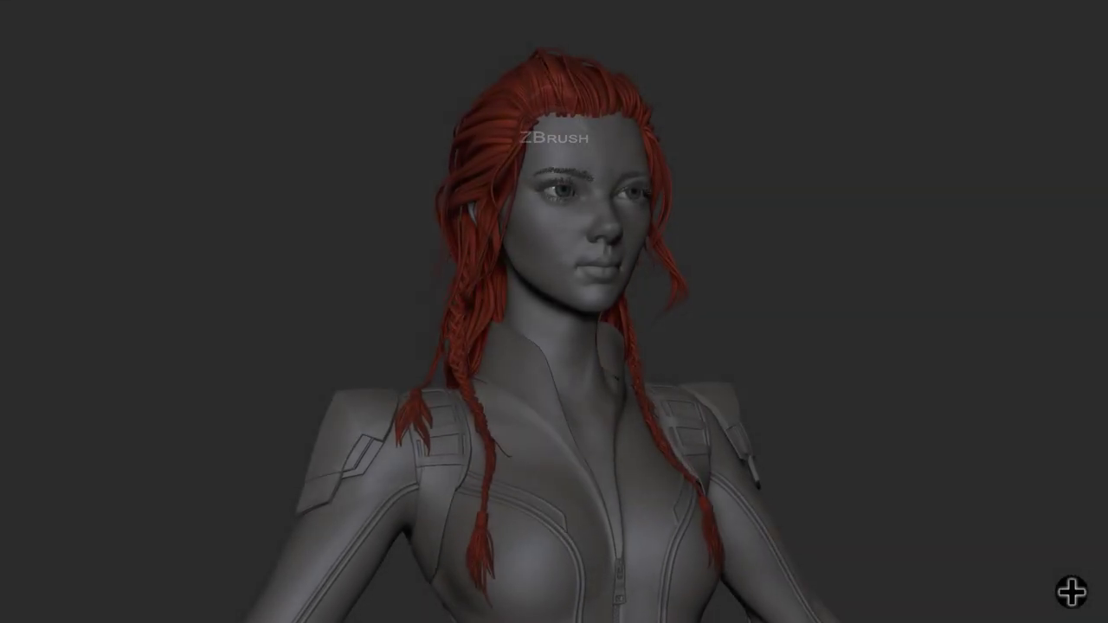